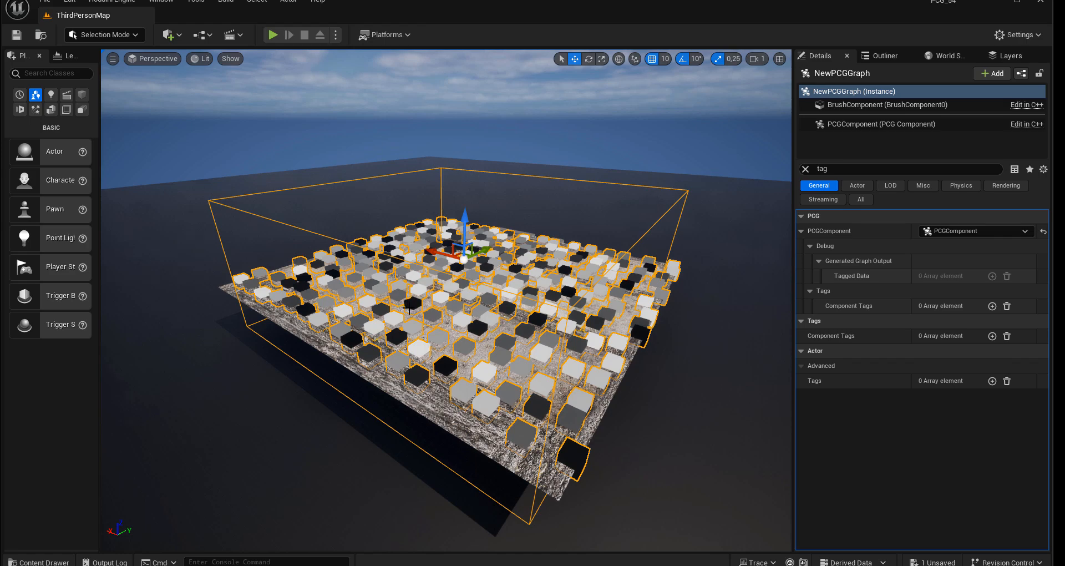
Step: Search the plugin browser for "procedu" and check that the Procedural Content Generation Framework (PCG) plugins are enabled
left_click_drag(408, 308, 560, 335, "alt")
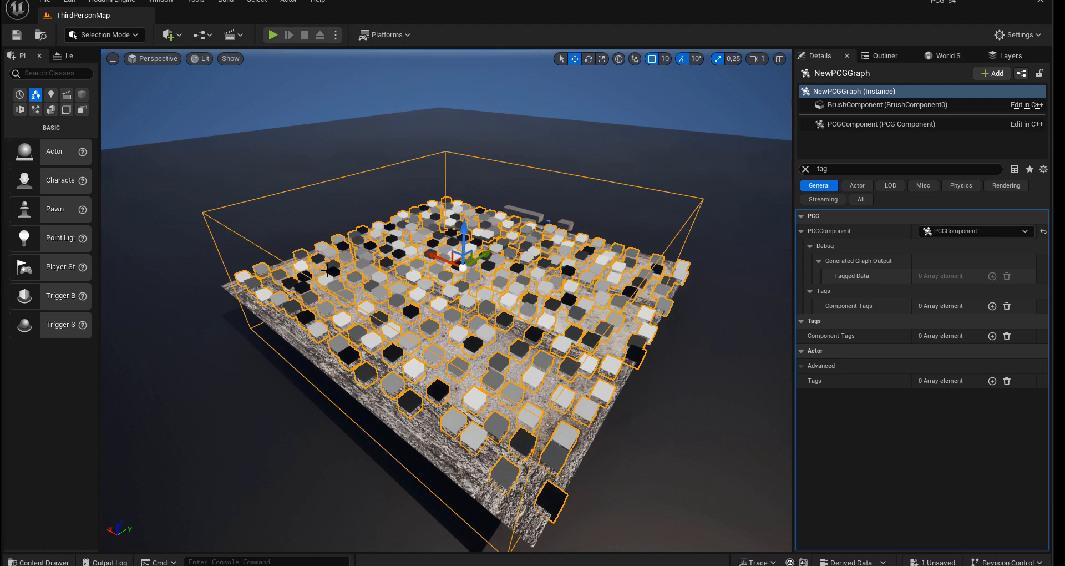
left_click(70, 2)
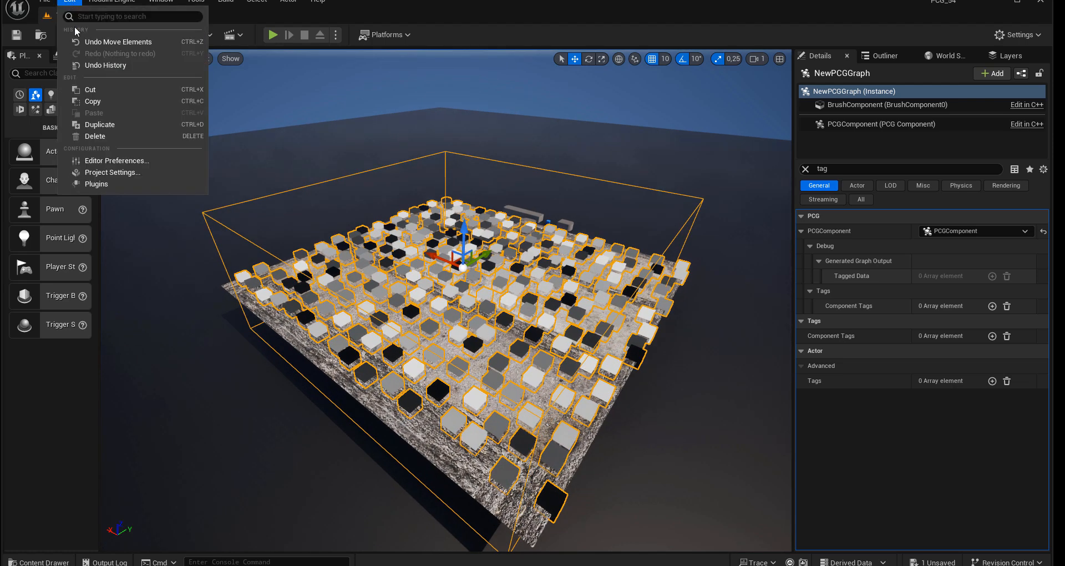
left_click(100, 184)
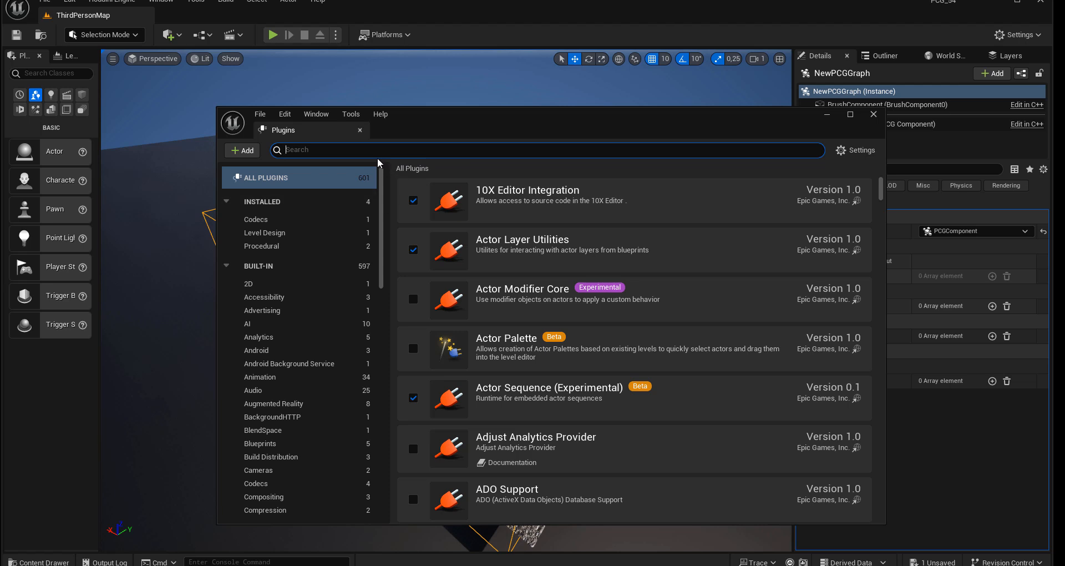
type("proc")
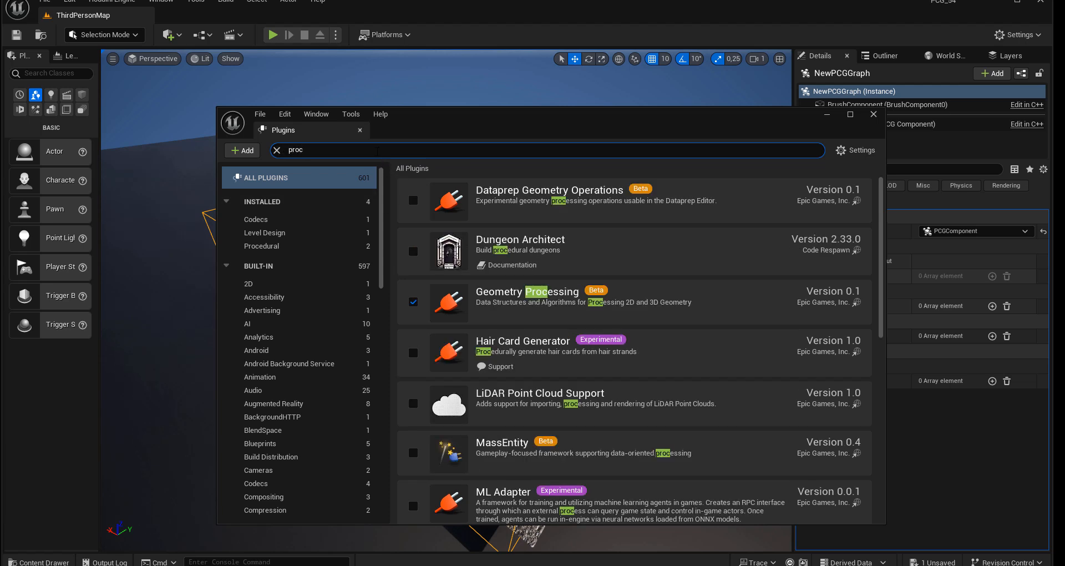
type("edu")
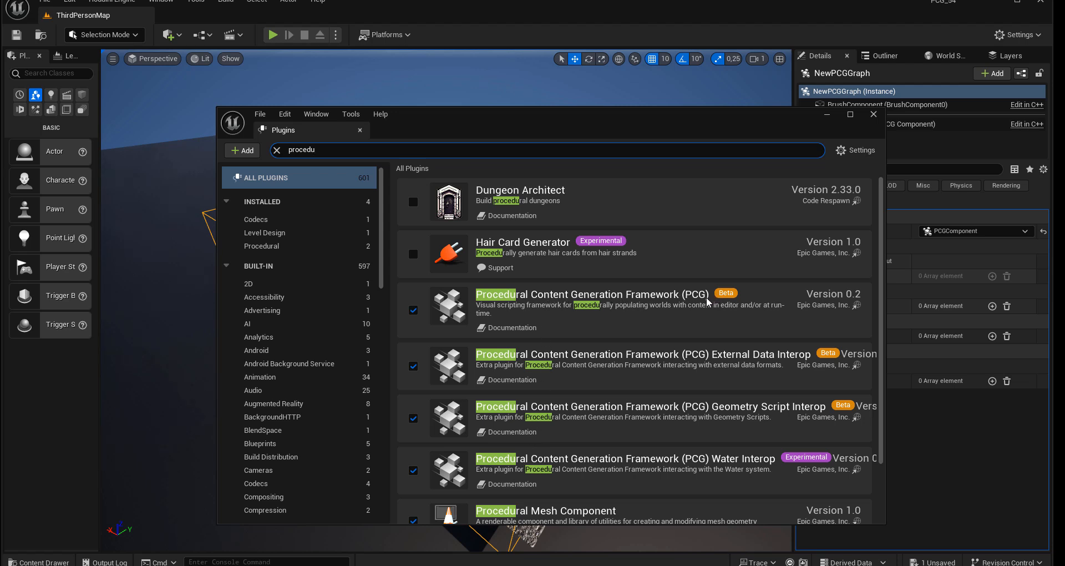
left_click_drag(637, 123, 589, 106)
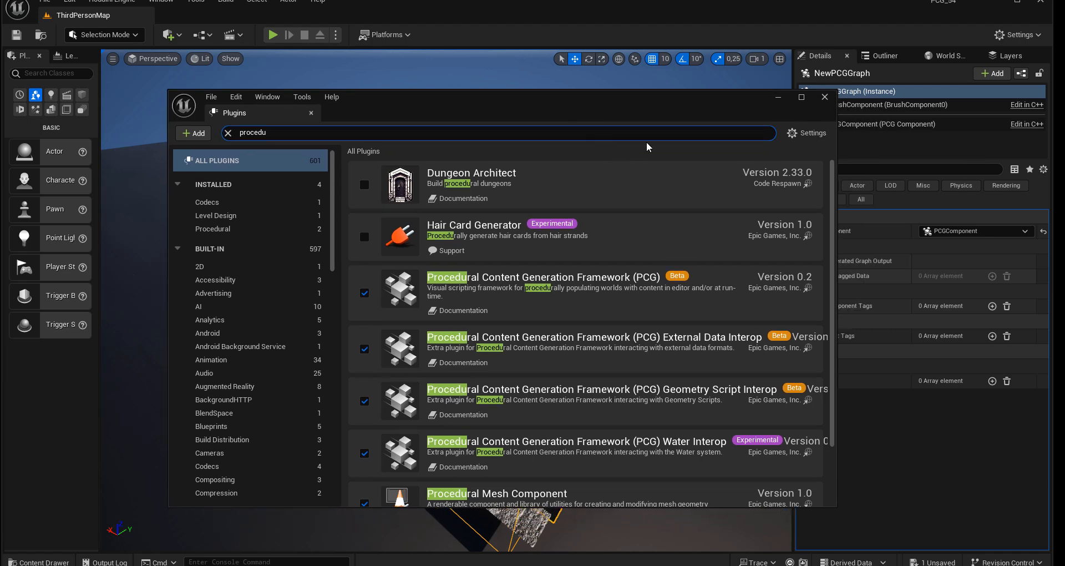
left_click(821, 98)
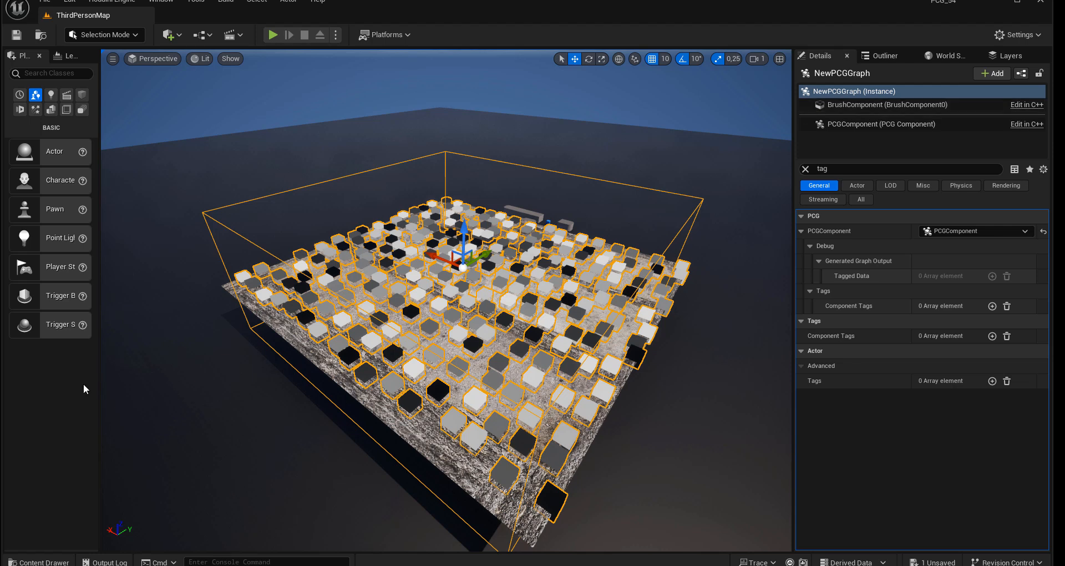
Step: Open Content Browser 2 as a floating window and place it over the level view
left_click(169, 5)
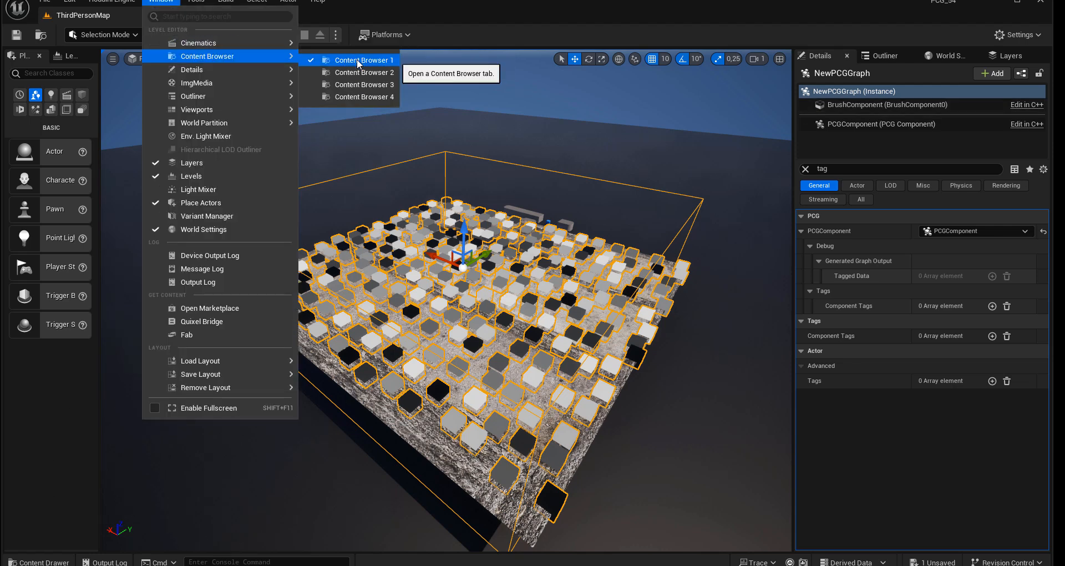
left_click(371, 75)
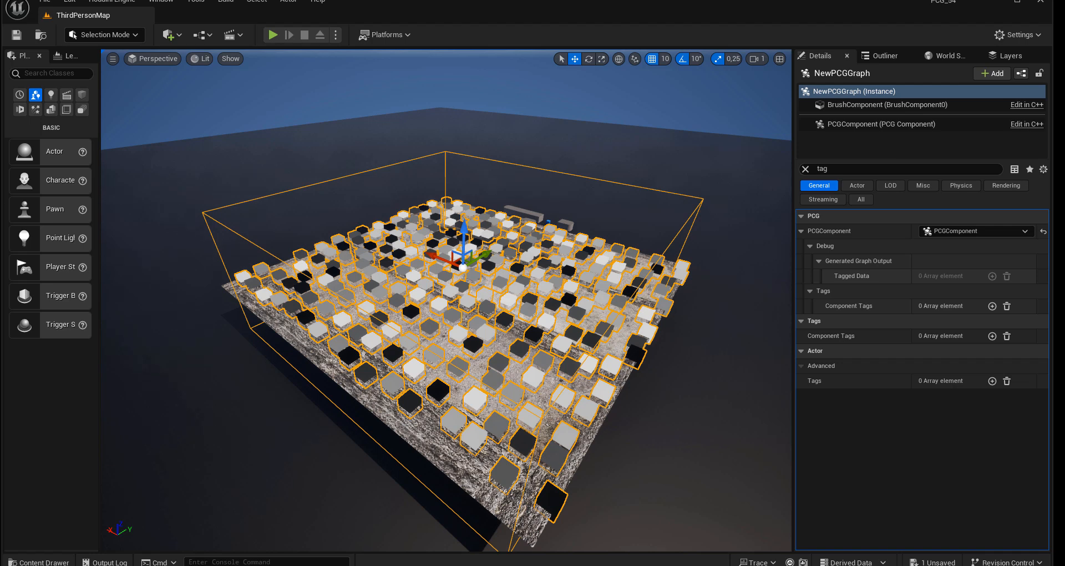
left_click_drag(830, 207, 367, 112)
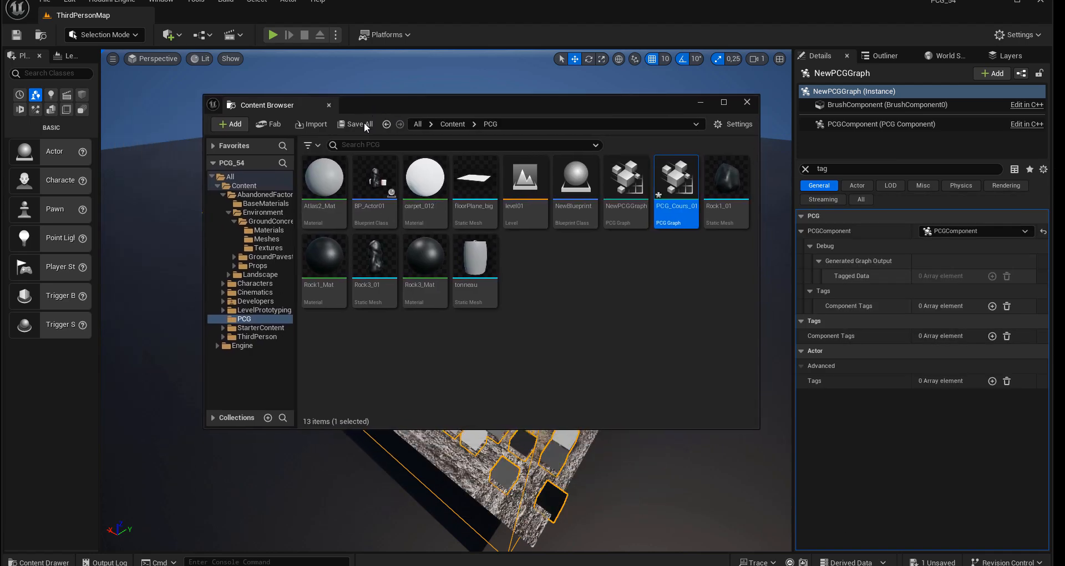
Step: Create a new PCG Graph asset named PCG_Tuto01 in the PCG folder
right_click(553, 274)
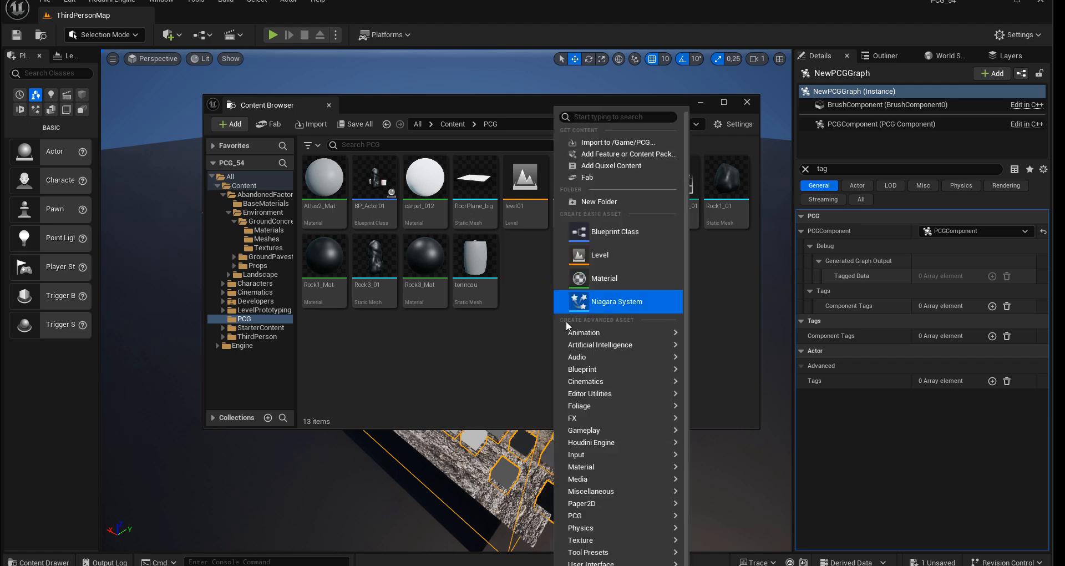
mouse_move(589, 516)
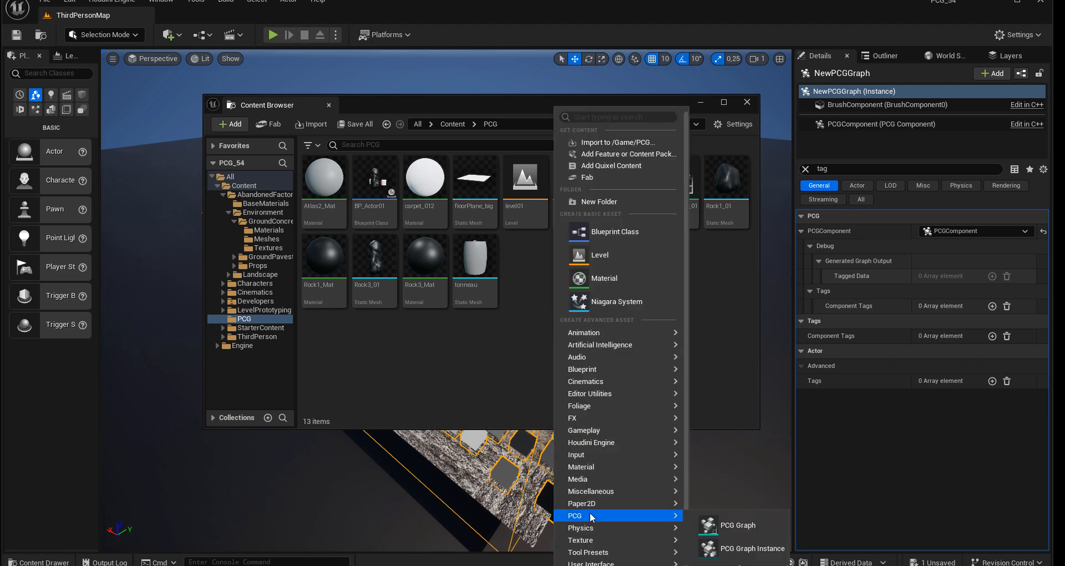
left_click(722, 522)
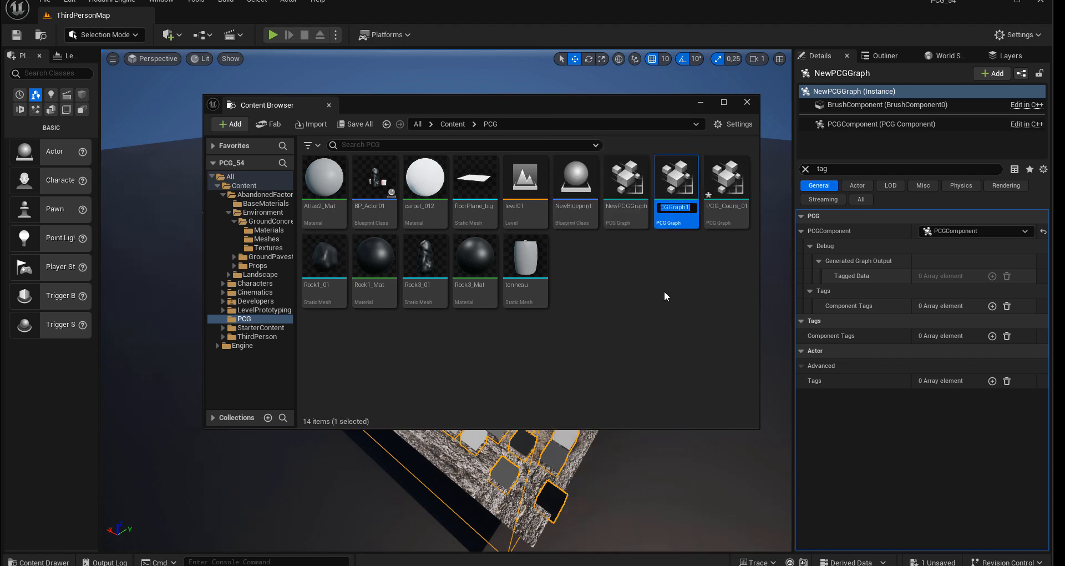
type("PCG_")
type("Tuto")
type("01")
key("Return")
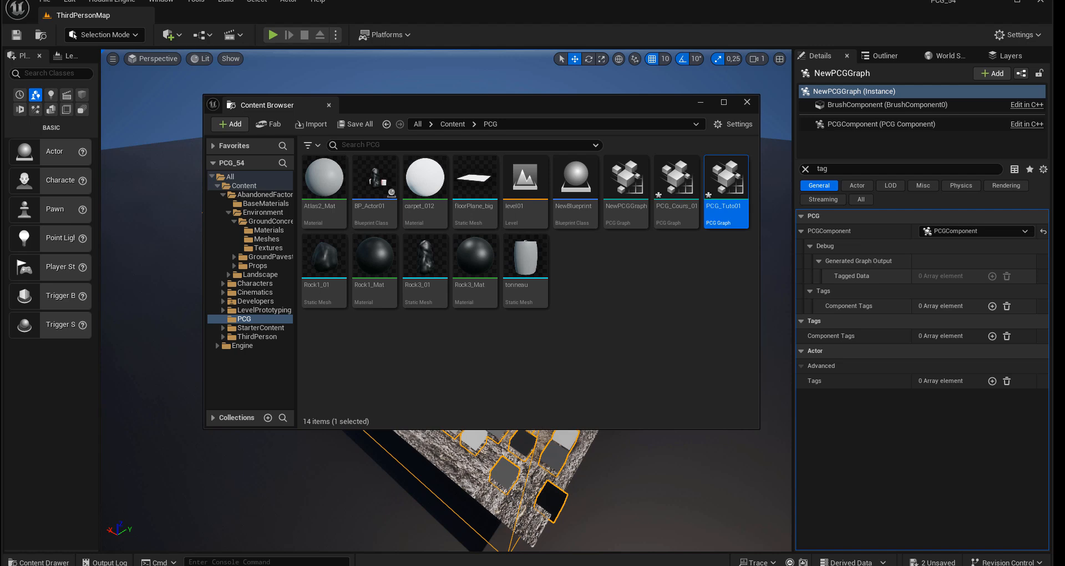
Step: Open the PCG_Tuto01 graph and spread its Input and Output nodes far apart
double_click(726, 178)
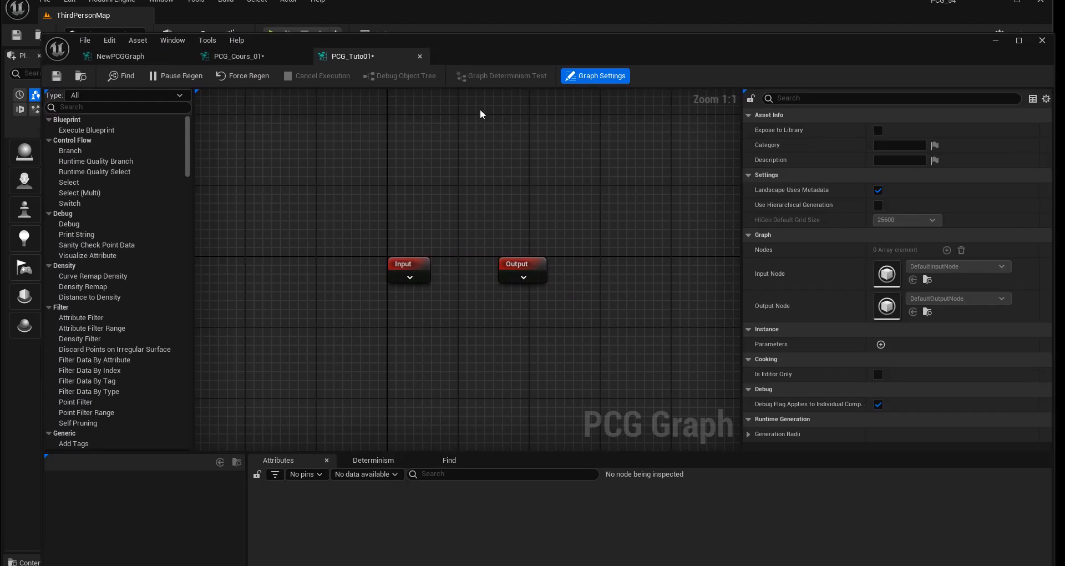
left_click_drag(411, 263, 303, 240)
left_click_drag(521, 265, 614, 239)
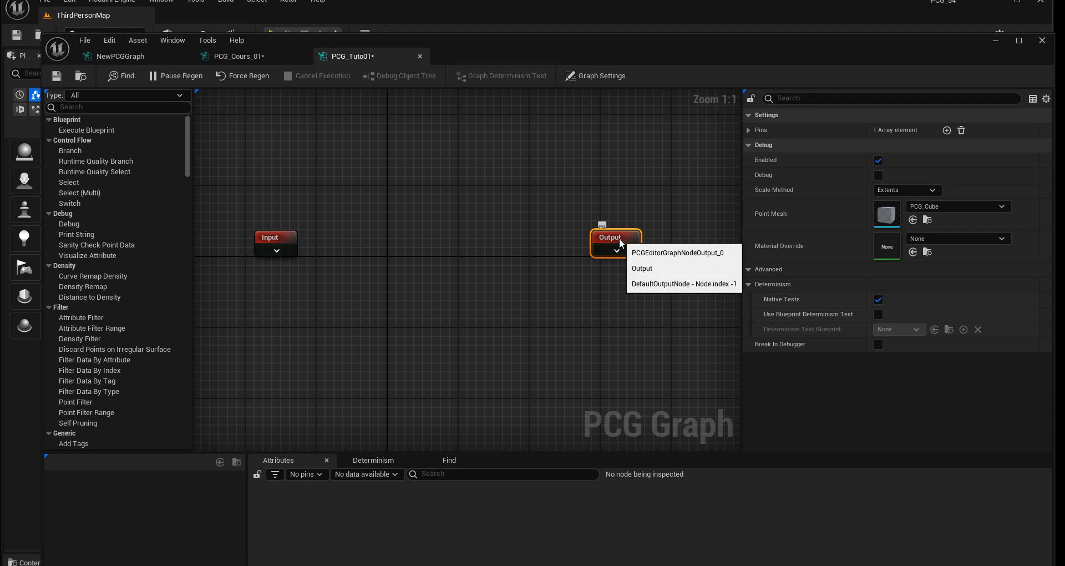
left_click_drag(613, 240, 631, 239)
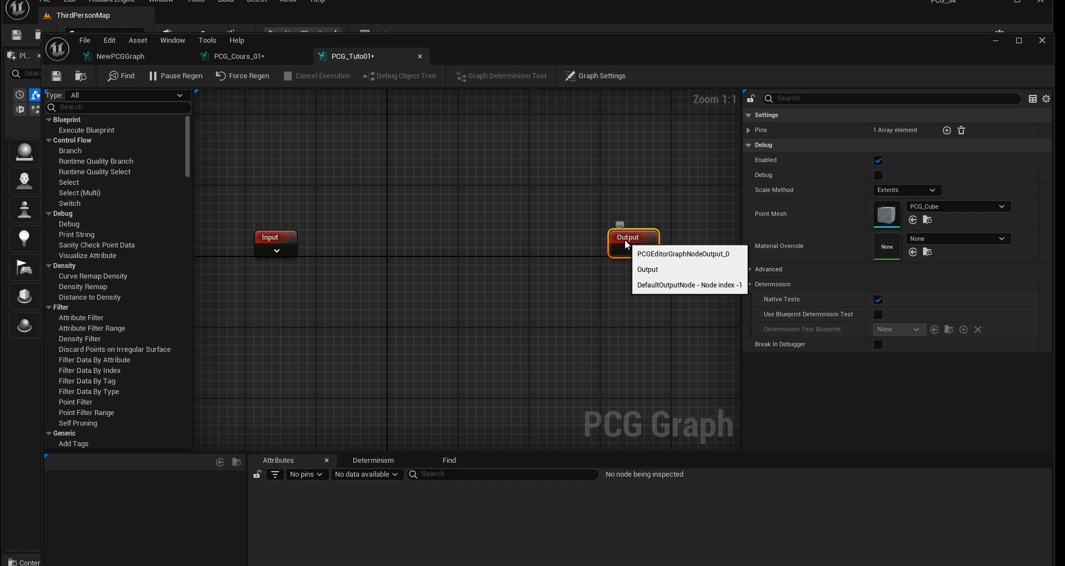
left_click_drag(624, 238, 651, 240)
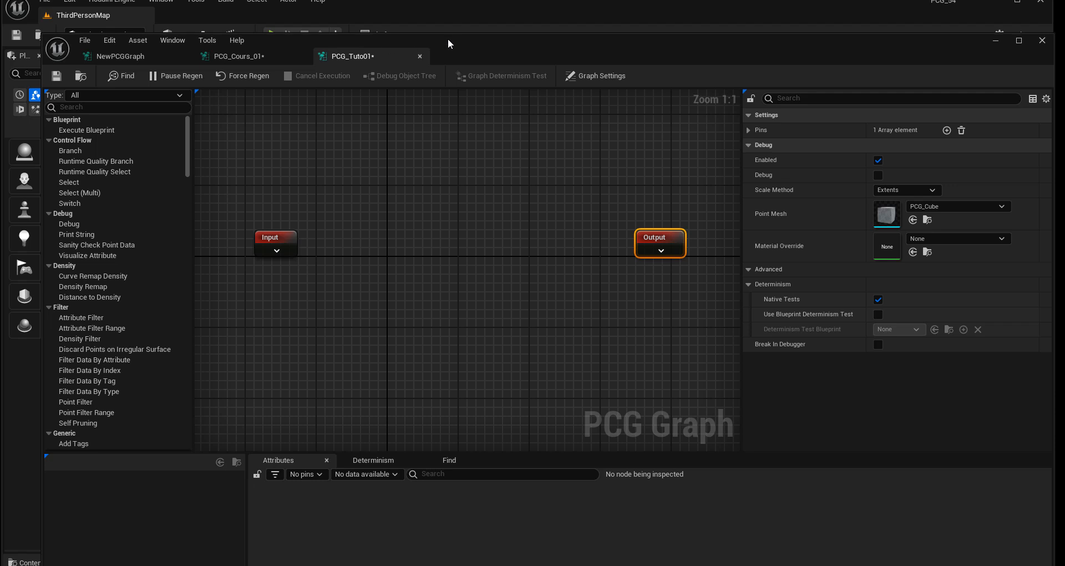
Step: Move the graph and Content Browser windows off the level view and switch to Landscape Mode with a widened tool area
left_click_drag(448, 38, 1064, 71)
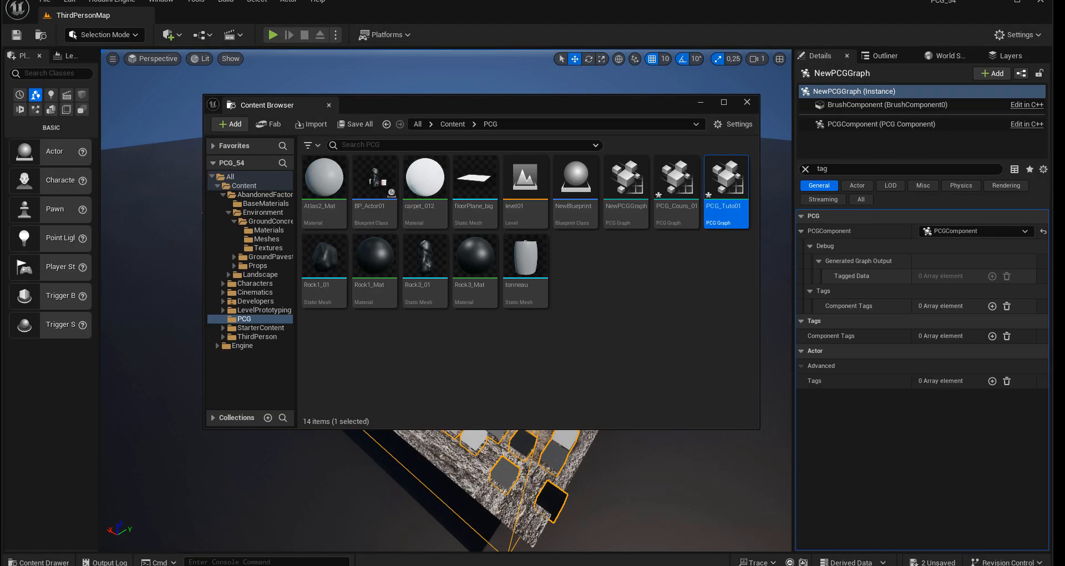
left_click_drag(532, 112, 1064, 128)
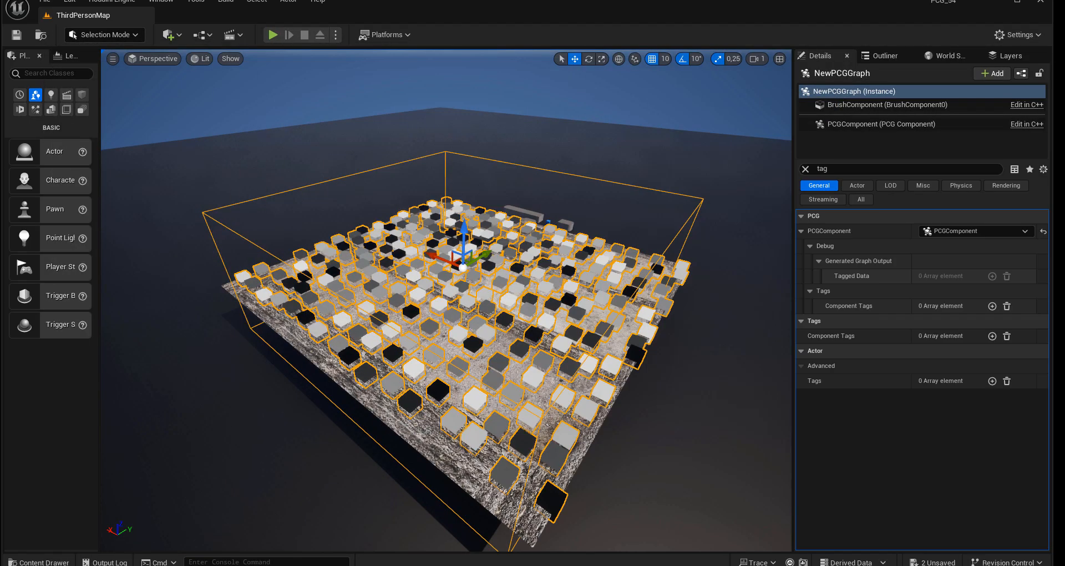
left_click(199, 395)
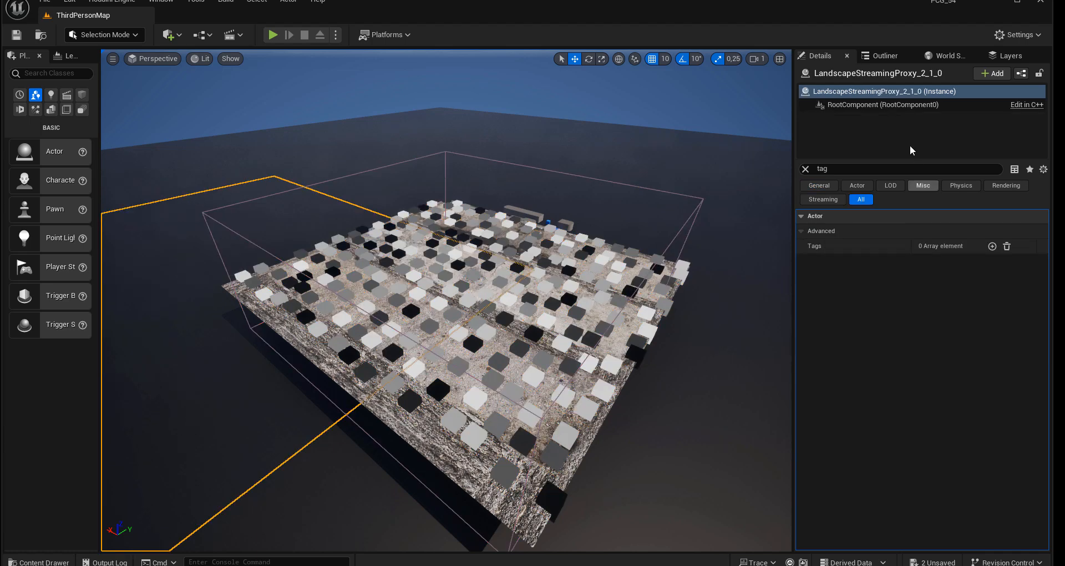
left_click(95, 34)
left_click(102, 62)
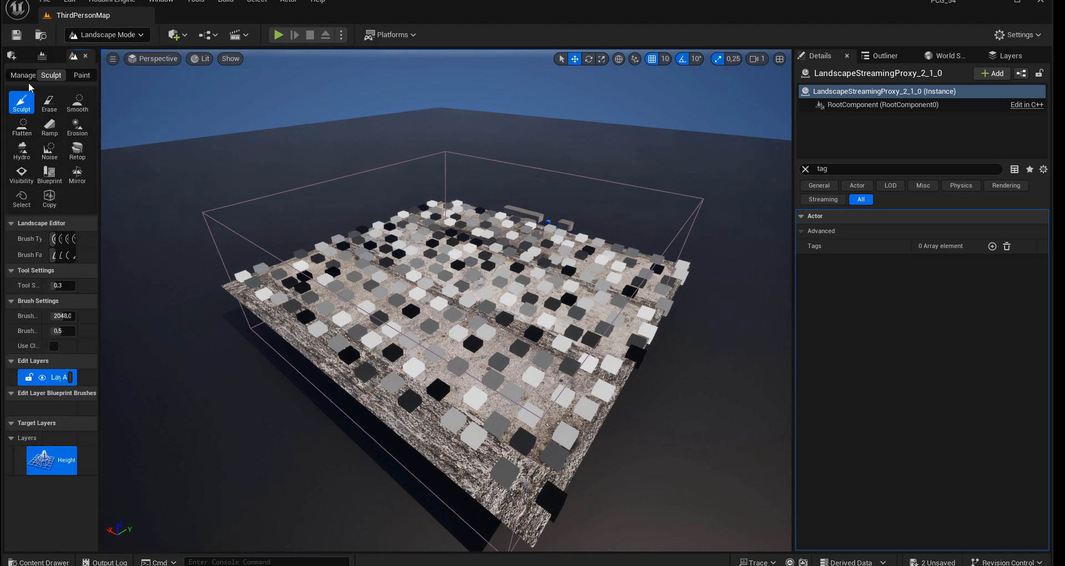
left_click(24, 75)
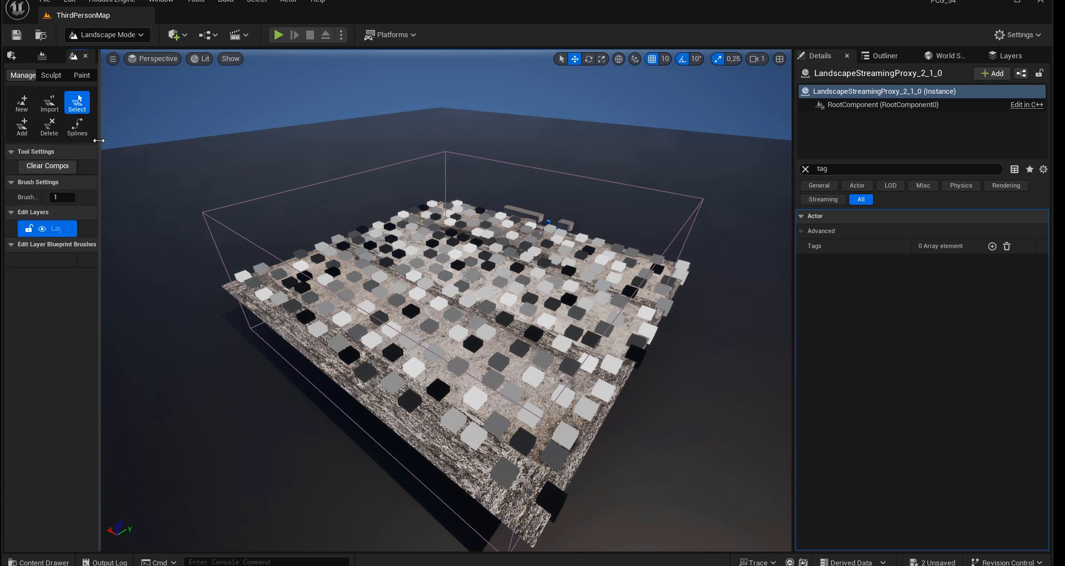
left_click_drag(99, 140, 218, 142)
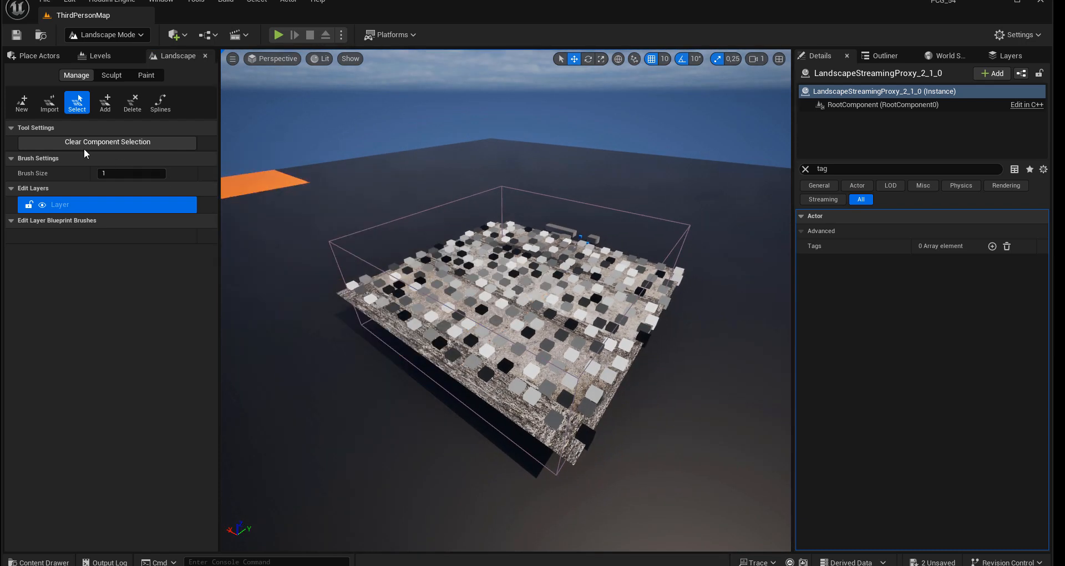
Step: Sculpt raised hills in the landscape around the textured floor plane with the Sculpt tool
left_click(107, 76)
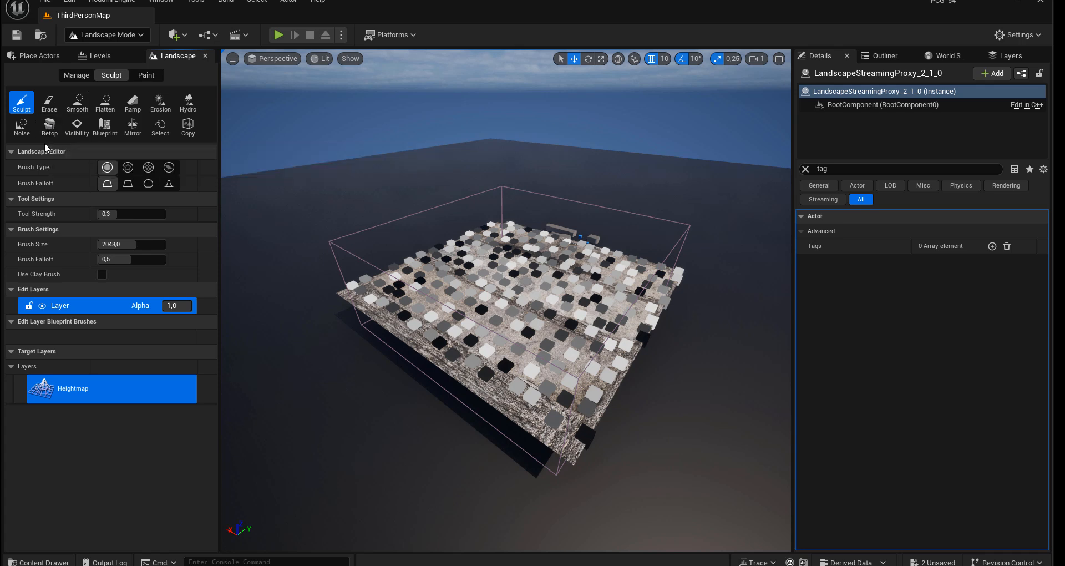
mouse_move(316, 403)
left_mouse_down()
mouse_move(289, 368)
mouse_move(278, 269)
mouse_move(371, 230)
mouse_move(310, 222)
mouse_move(408, 203)
mouse_move(297, 209)
mouse_move(247, 252)
mouse_move(279, 379)
left_mouse_up()
left_click_drag(279, 379, 410, 377, "alt")
mouse_move(408, 471)
left_mouse_down()
mouse_move(515, 500)
mouse_move(639, 499)
mouse_move(723, 441)
mouse_move(649, 383)
mouse_move(577, 405)
mouse_move(526, 461)
mouse_move(604, 444)
mouse_move(732, 366)
mouse_move(721, 388)
left_mouse_up()
mouse_move(599, 494)
left_mouse_down()
mouse_move(361, 523)
mouse_move(471, 482)
mouse_move(583, 412)
mouse_move(554, 439)
mouse_move(421, 472)
mouse_move(382, 449)
mouse_move(352, 472)
left_mouse_up()
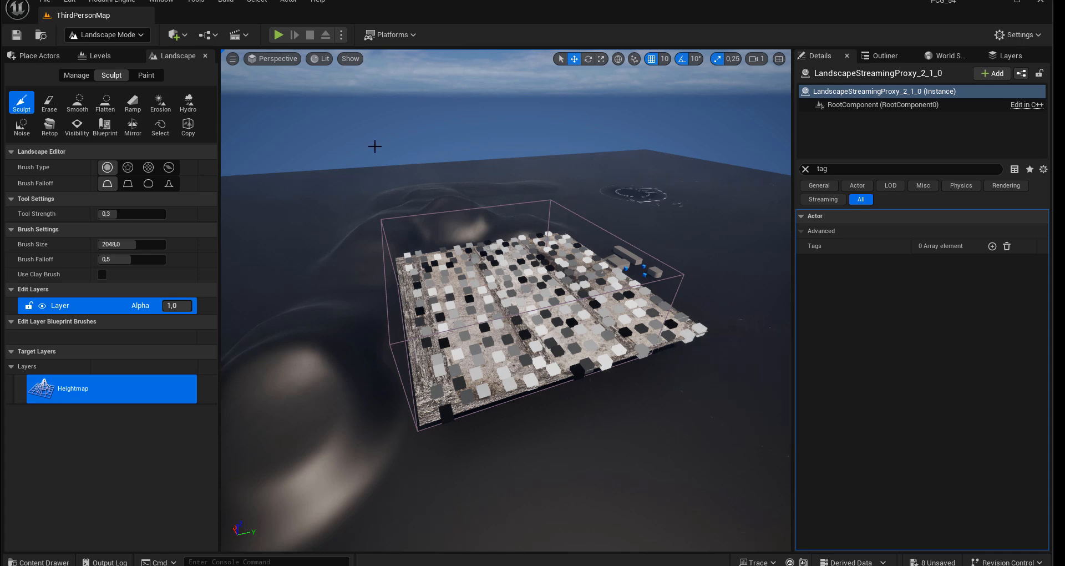
Step: Return to Selection Mode with the placeable actors shown in a narrower area, enlarging the level view
left_click(110, 38)
left_click(107, 52)
left_click(40, 56)
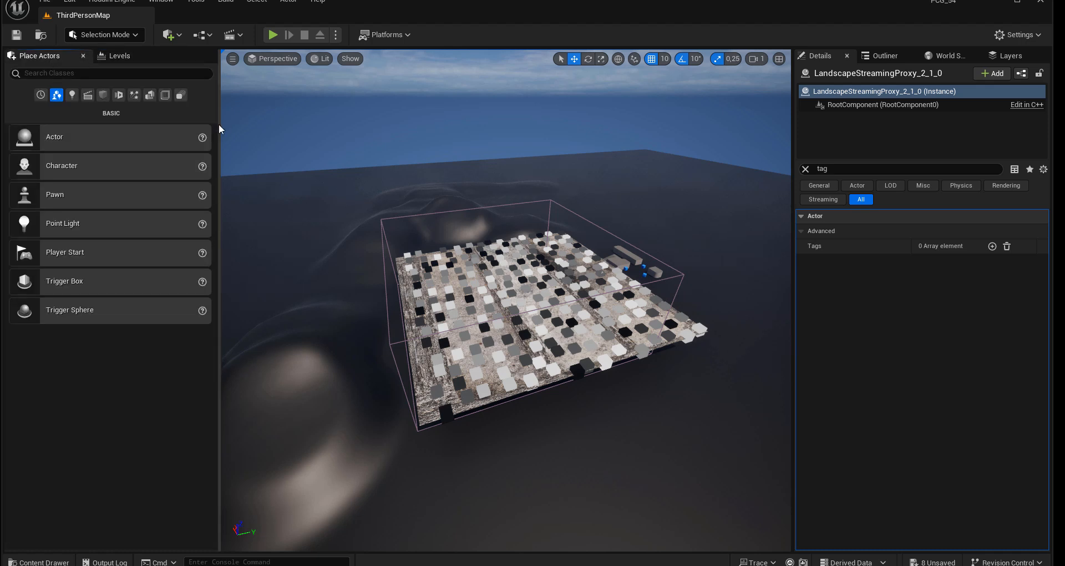
left_click_drag(218, 124, 119, 123)
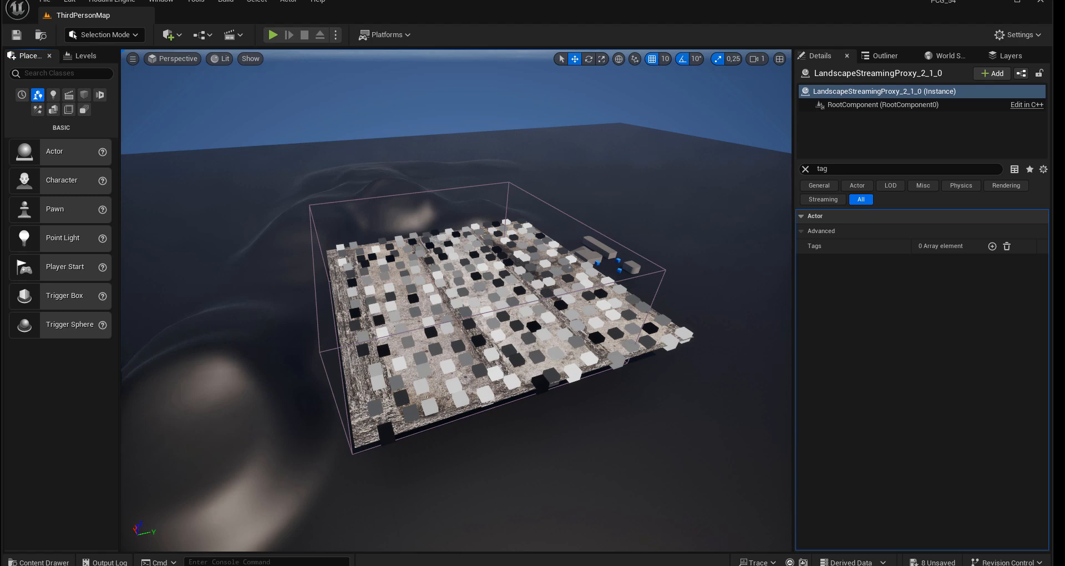
Step: Bring the PCG_Tuto01 graph window back, line up the Input and Output nodes in one row and expand the Input node's pins
left_click_drag(1064, 55, 477, 62)
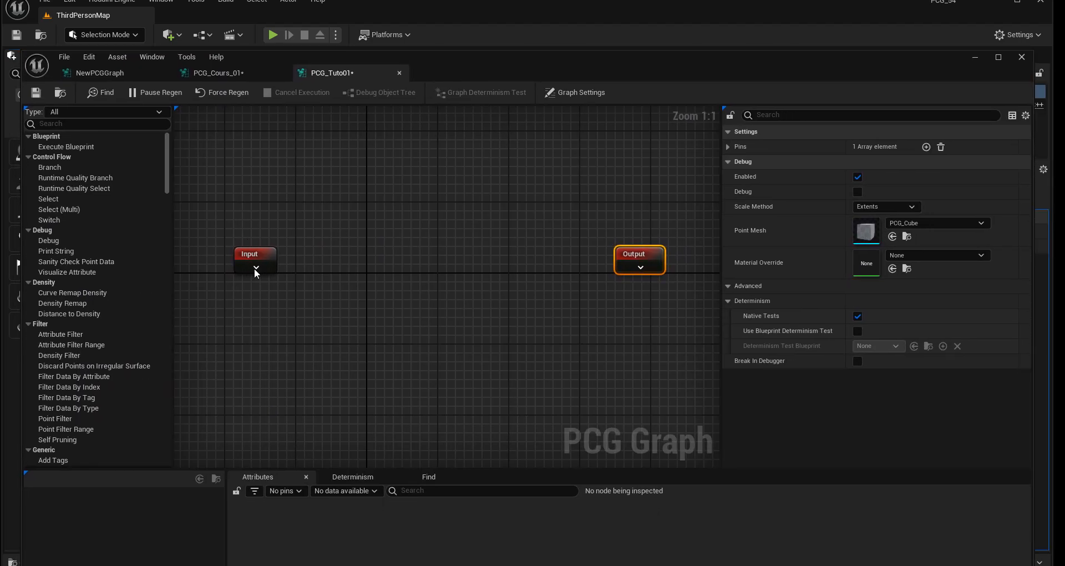
left_click_drag(257, 270, 314, 277)
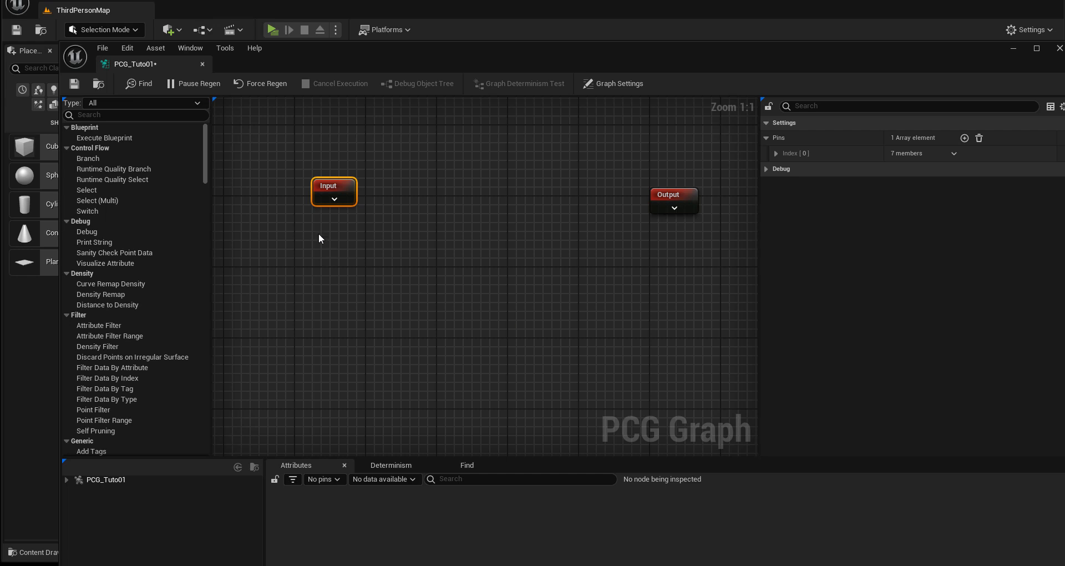
left_click_drag(335, 189, 336, 198)
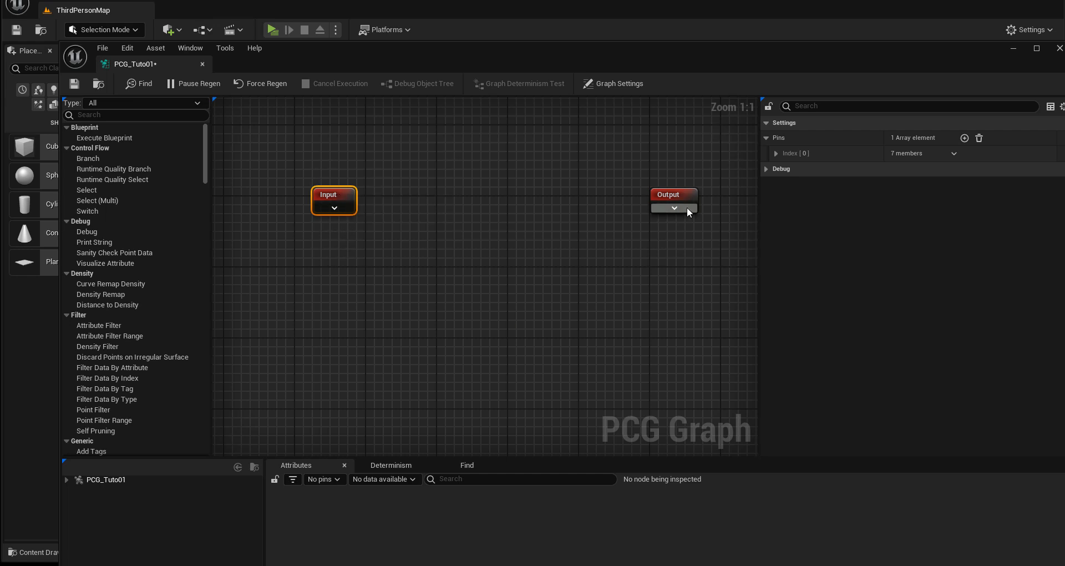
left_click_drag(682, 197, 681, 207)
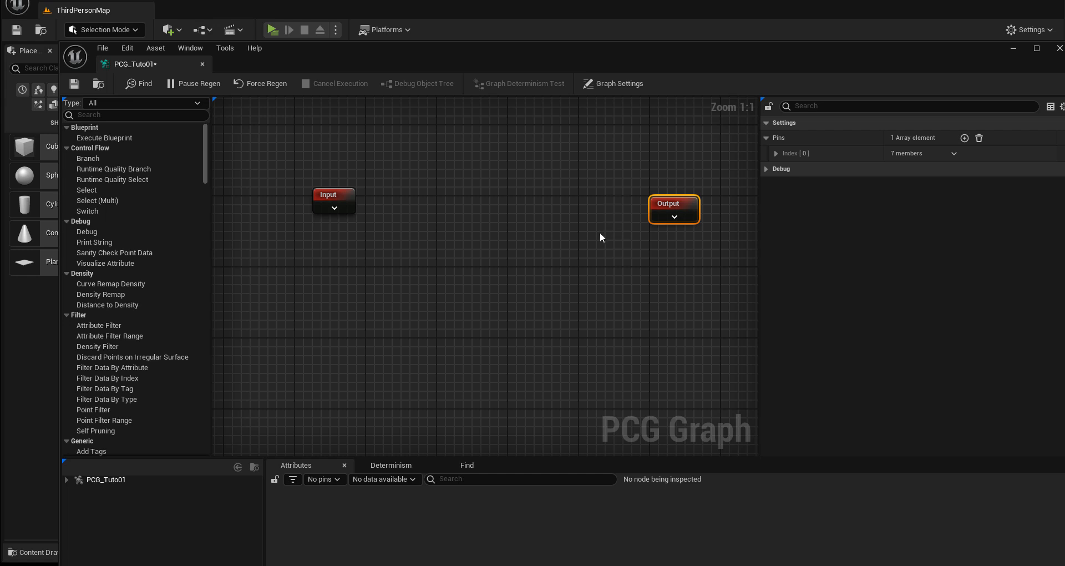
left_click_drag(327, 201, 327, 209)
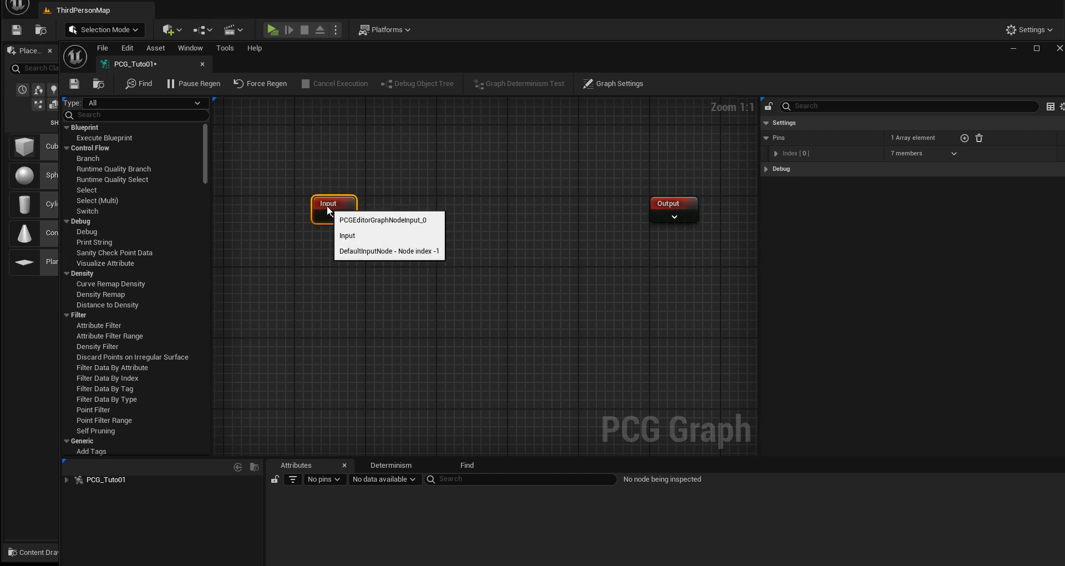
left_click(334, 217)
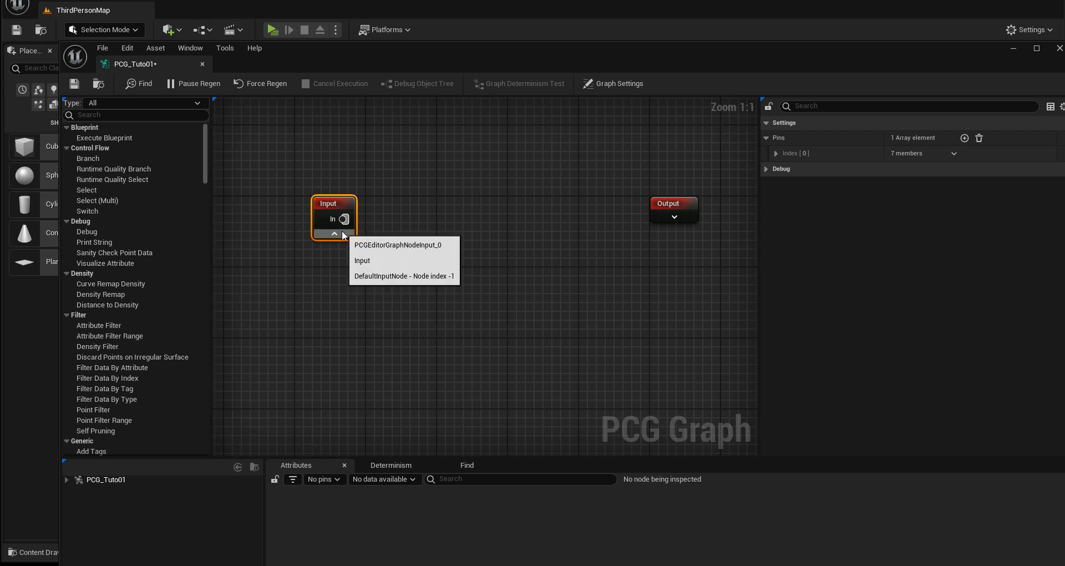
Step: Add a Get Landscape Data node below the Input node and move the Input node slightly up
left_click(324, 294)
right_click(324, 294)
type("get")
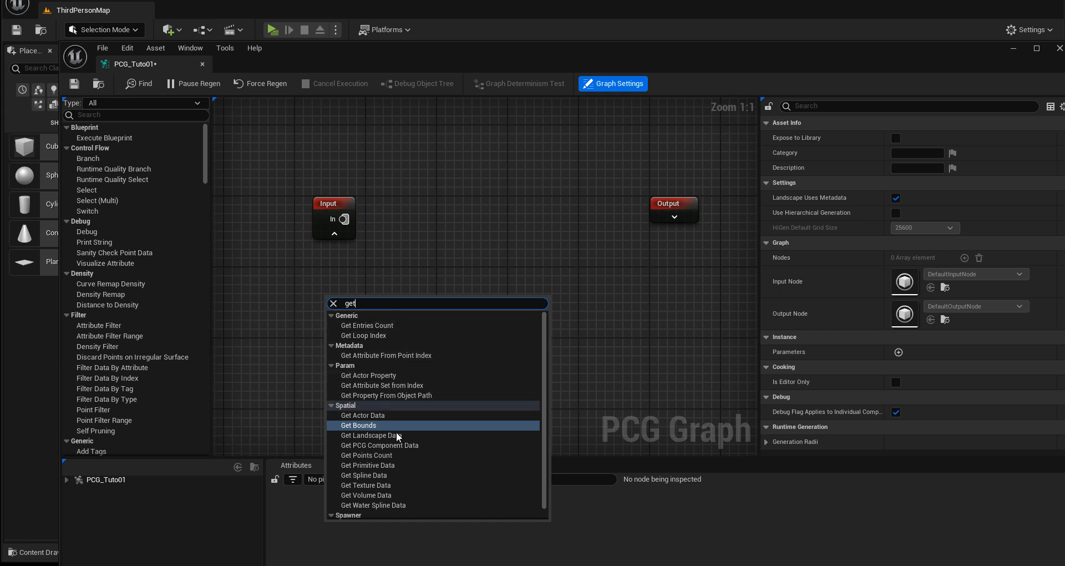
left_click(382, 434)
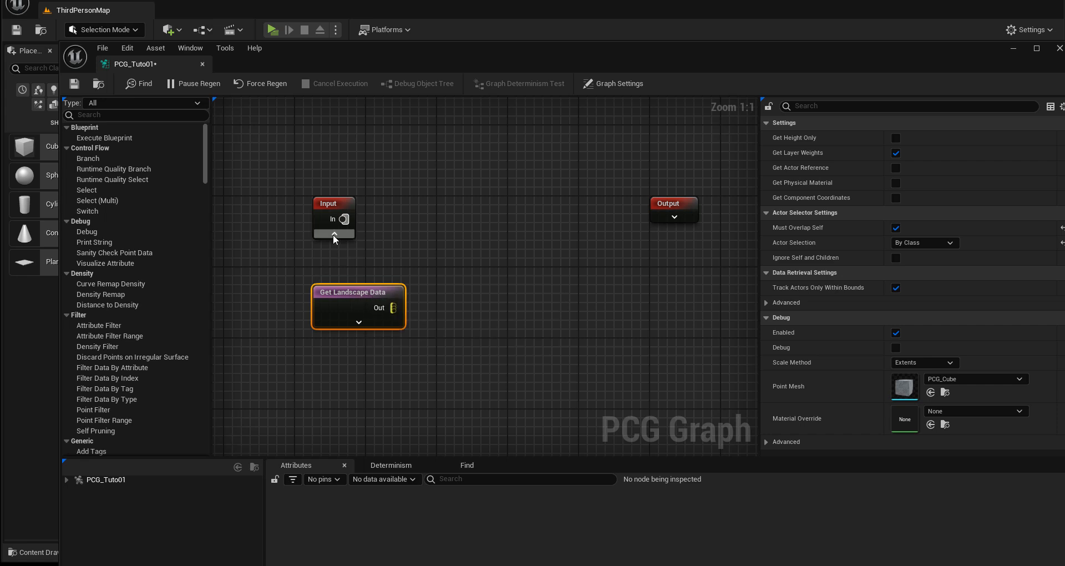
left_click_drag(335, 218, 335, 209)
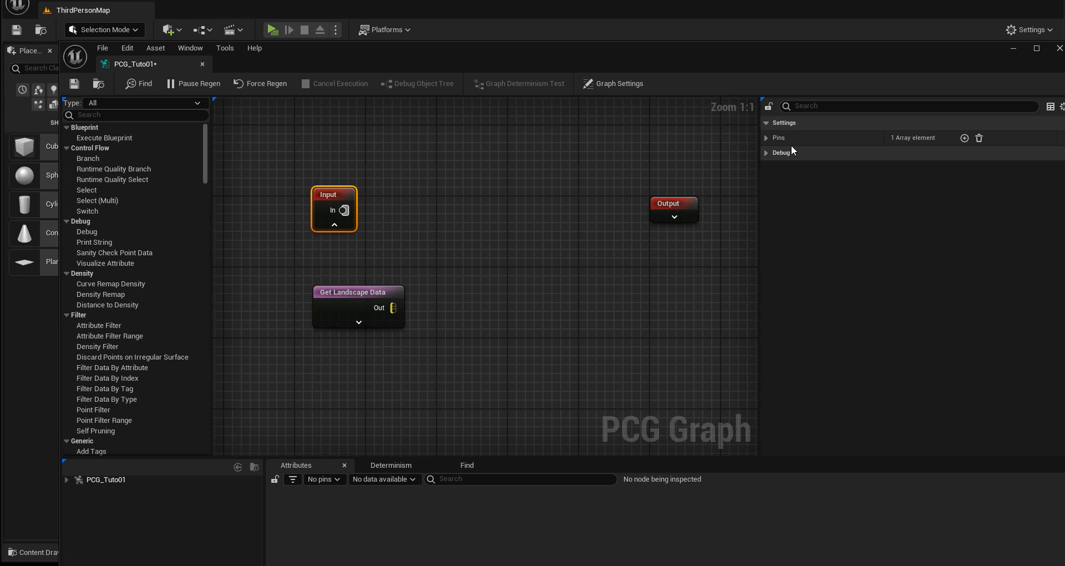
Step: Add a second pin to the Input node and expand the settings of both pins
left_click(767, 138)
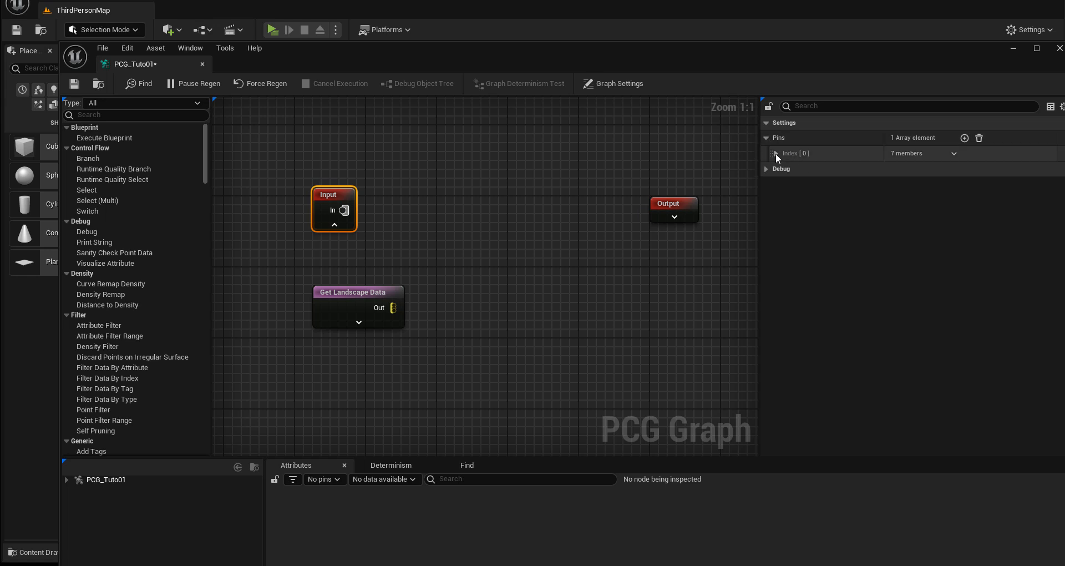
left_click(775, 154)
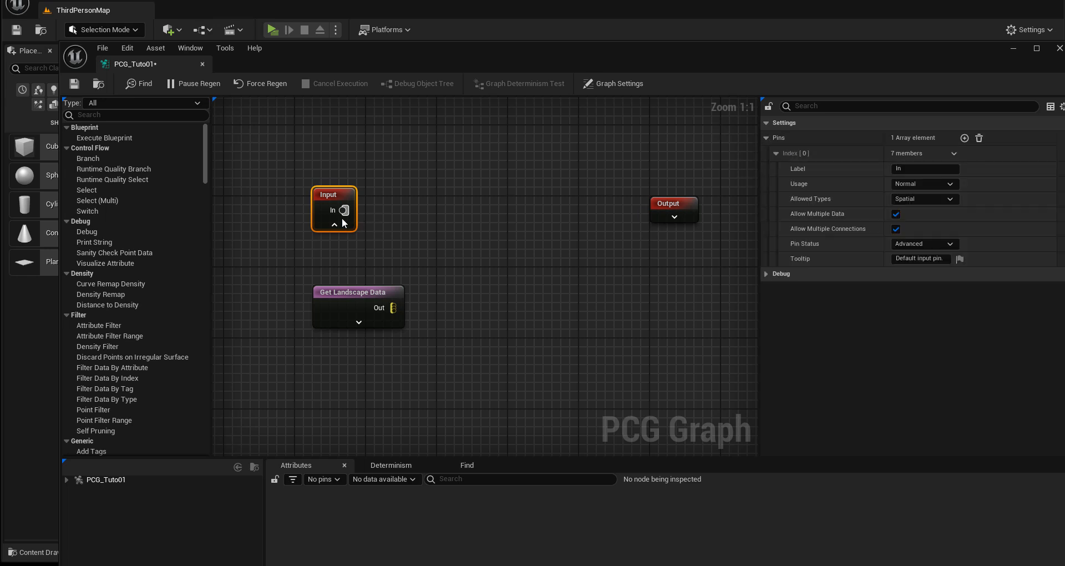
mouse_move(339, 210)
left_click(965, 138)
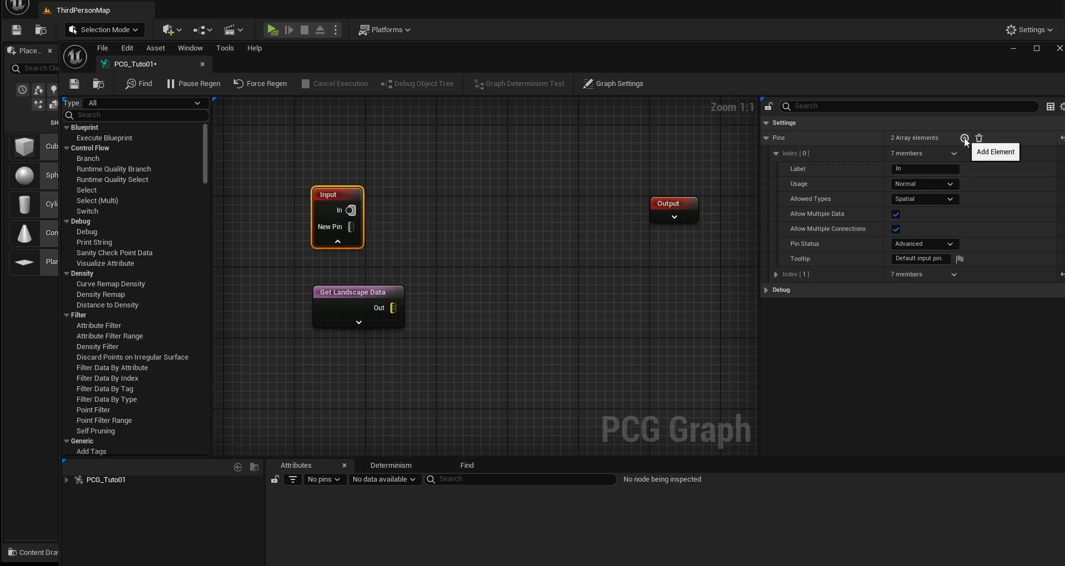
left_click(775, 274)
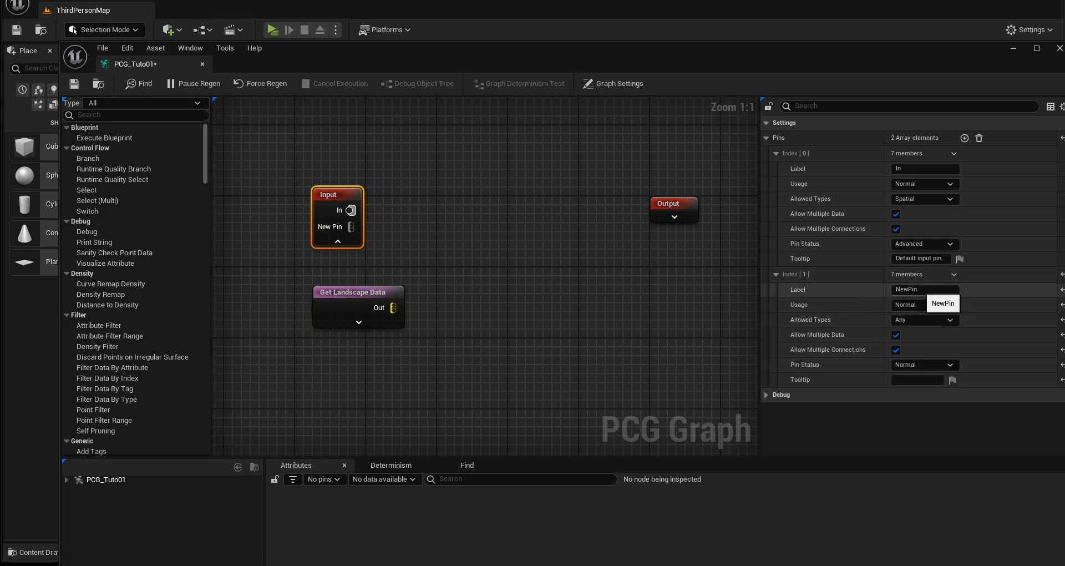
Step: Label the Input node's new pin Landscape and set its allowed types to Landscape
left_click(923, 289)
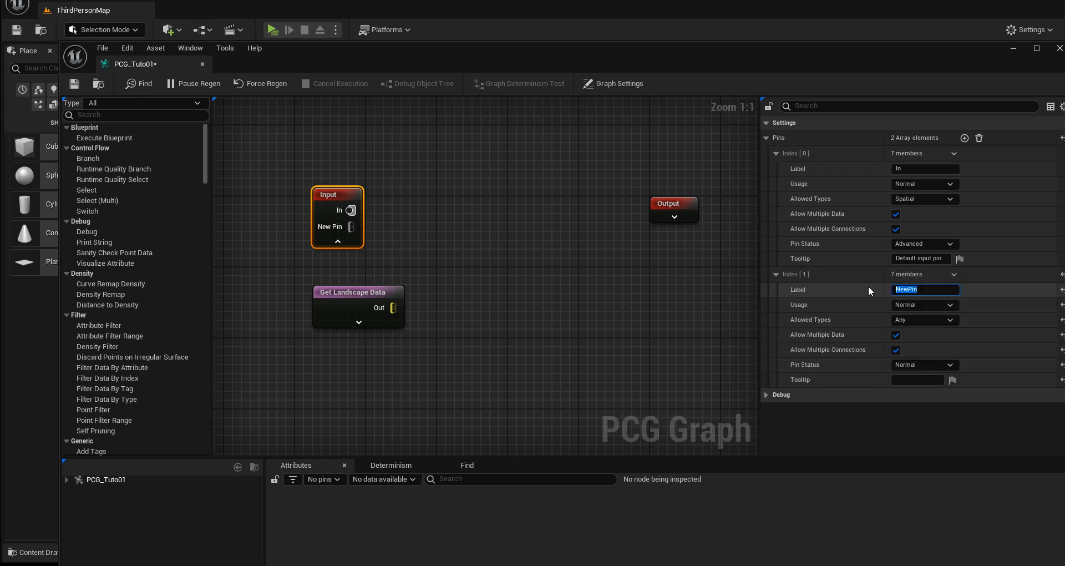
type("Lansca")
key("BackSpace")
key("BackSpace")
key("BackSpace")
type("dscape")
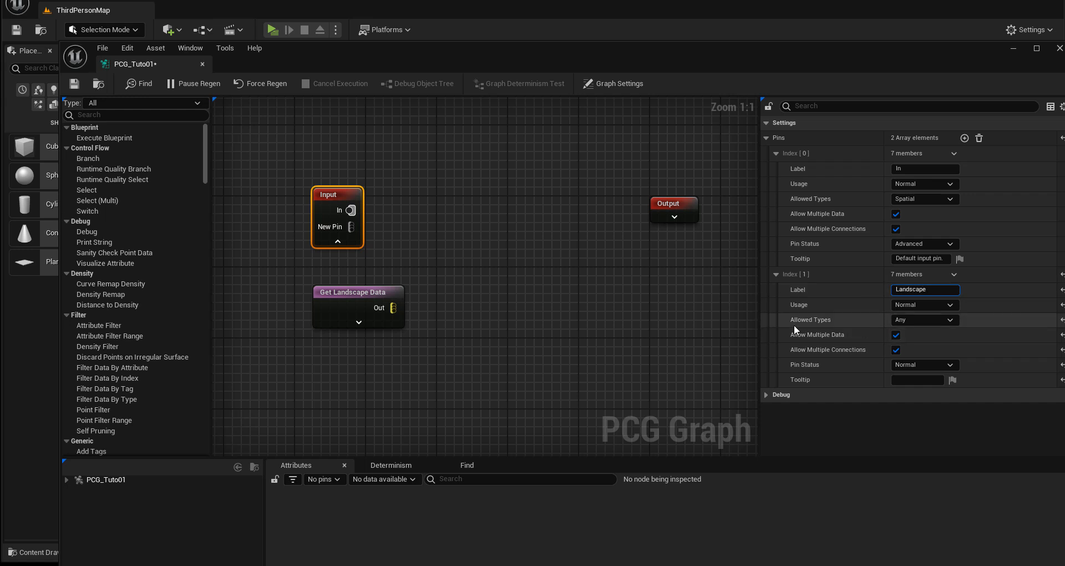
left_click(913, 322)
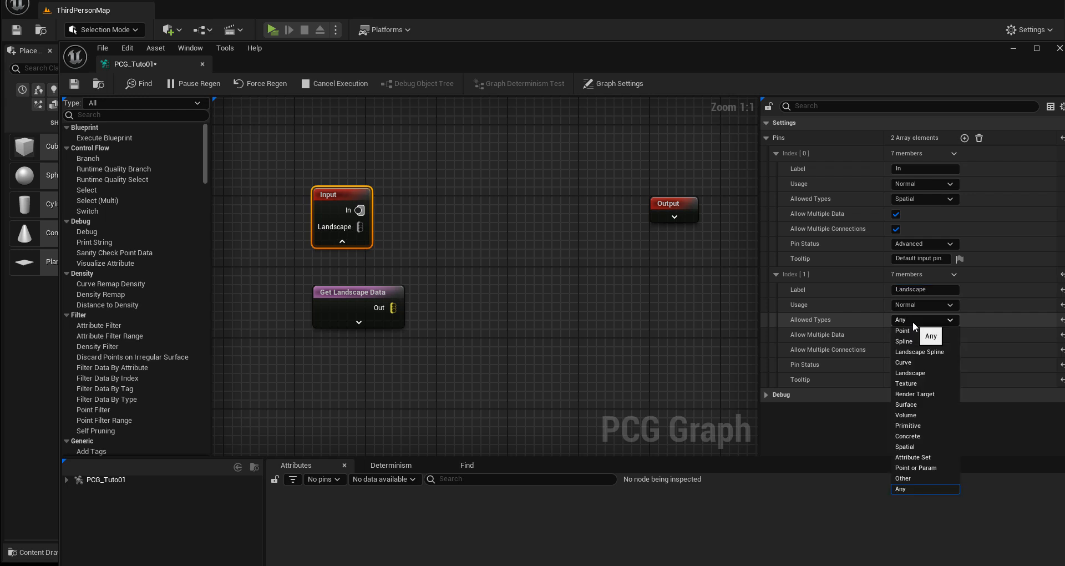
left_click(907, 377)
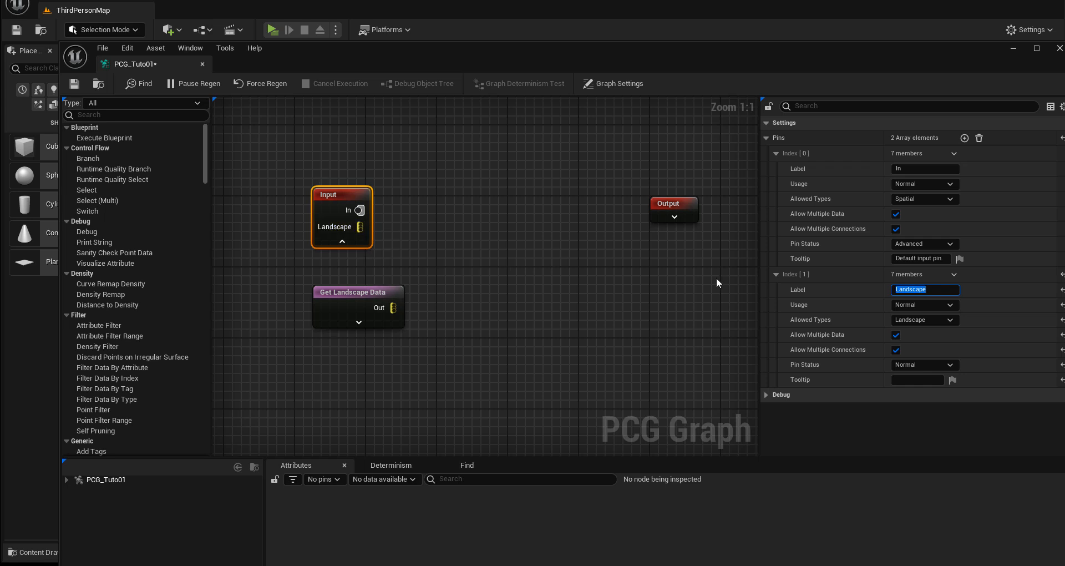
Step: Move the PCG_Tuto01 graph window off the level view and switch the level editor to Landscape Mode
left_click_drag(605, 56, 641, 295)
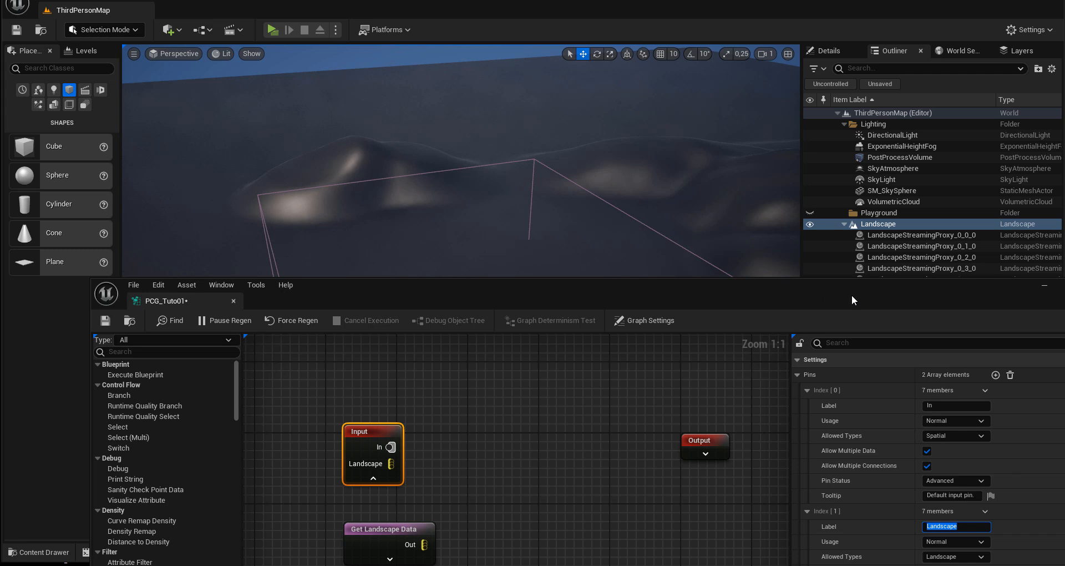
left_click_drag(852, 295, 1064, 302)
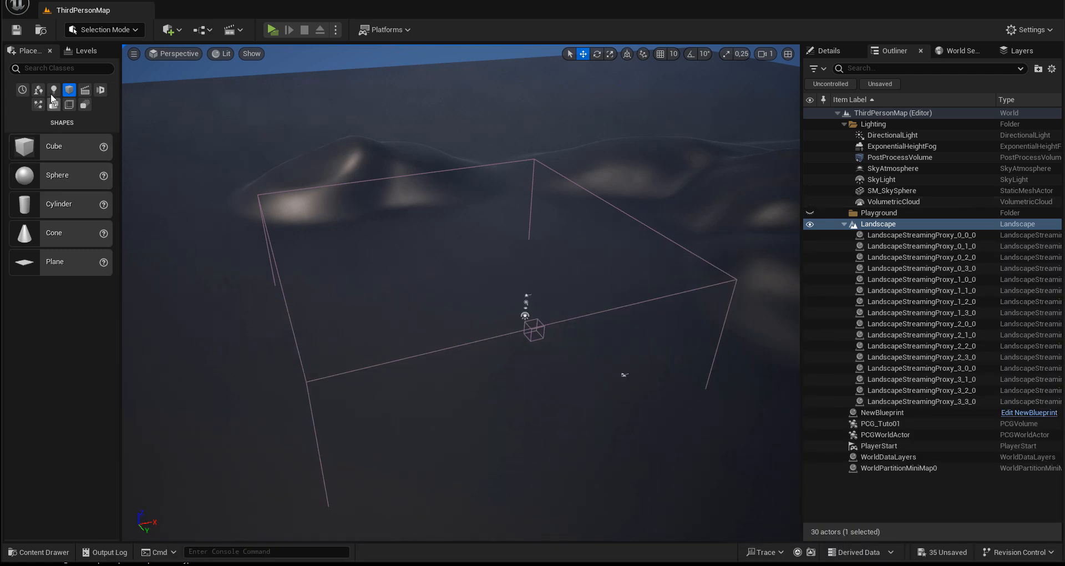
left_click(91, 31)
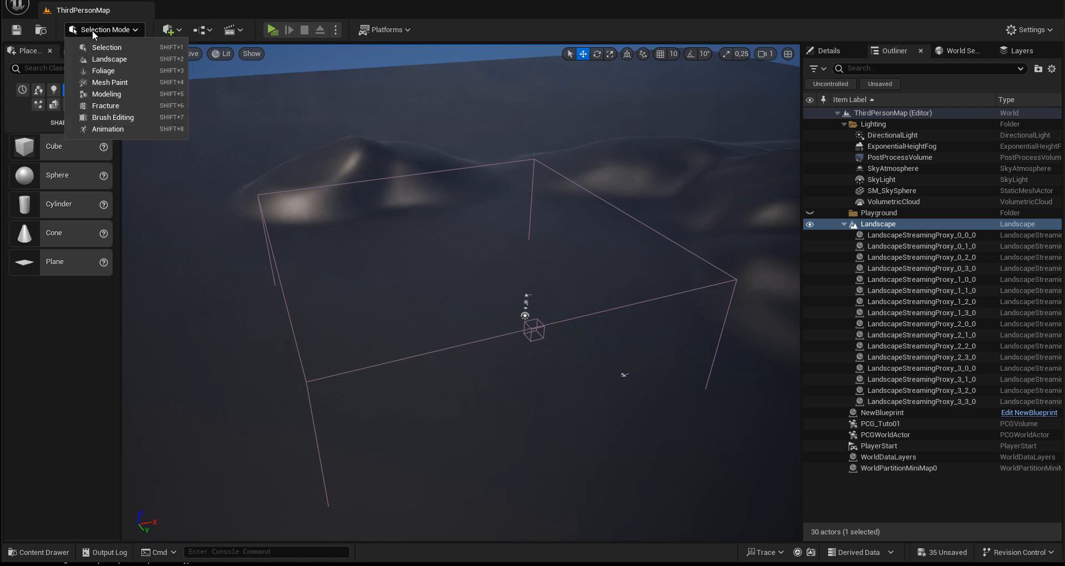
left_click(108, 60)
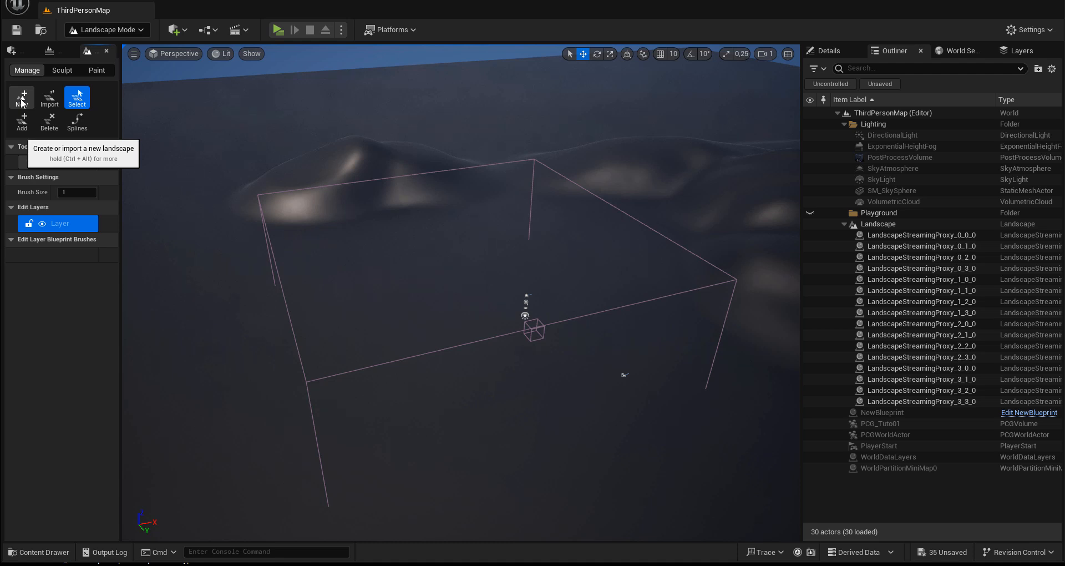
Step: Sculpt another raised hill beside the existing hills, just outside the PCG volume, and return to Selection Mode
left_click(62, 70)
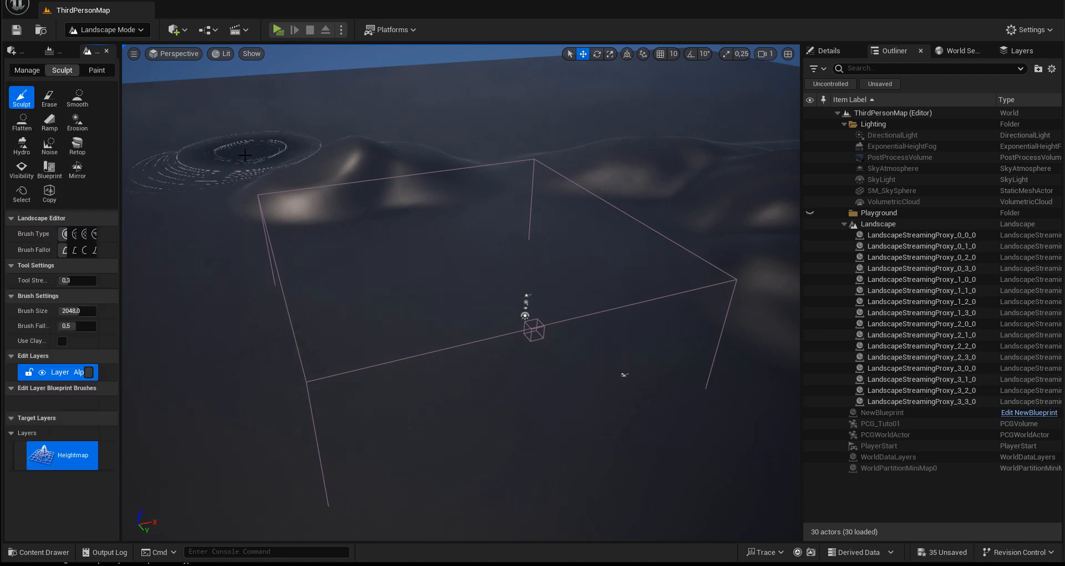
mouse_move(232, 159)
left_mouse_down()
mouse_move(243, 159)
mouse_move(204, 171)
mouse_move(174, 295)
left_mouse_up()
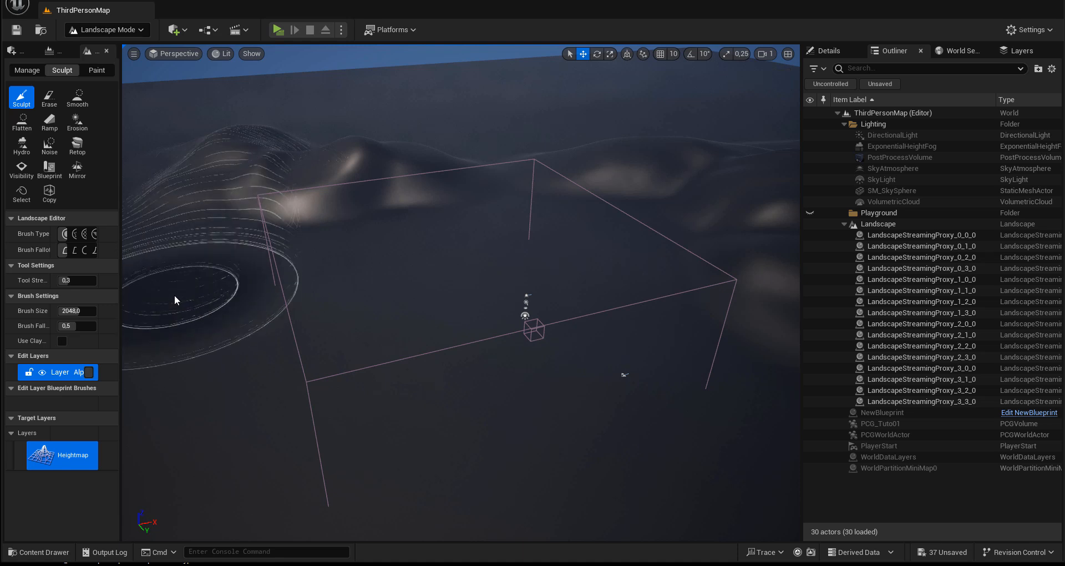
left_click(121, 31)
left_click(121, 50)
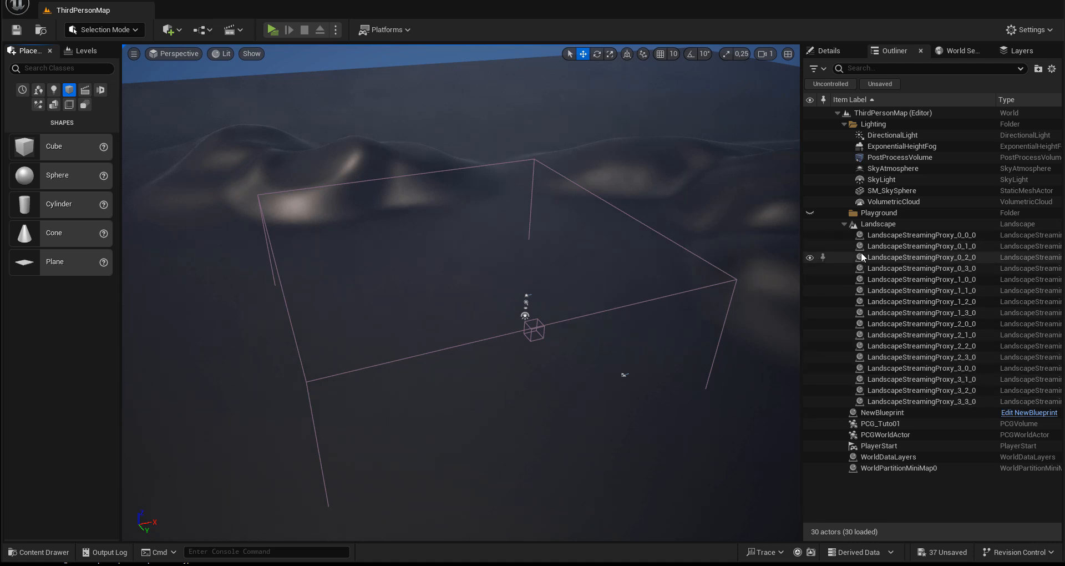
Step: Collapse the Landscape actor in the Outliner, then bring the PCG_Tuto01 graph window back and select the Get Landscape Data node
left_click(845, 224)
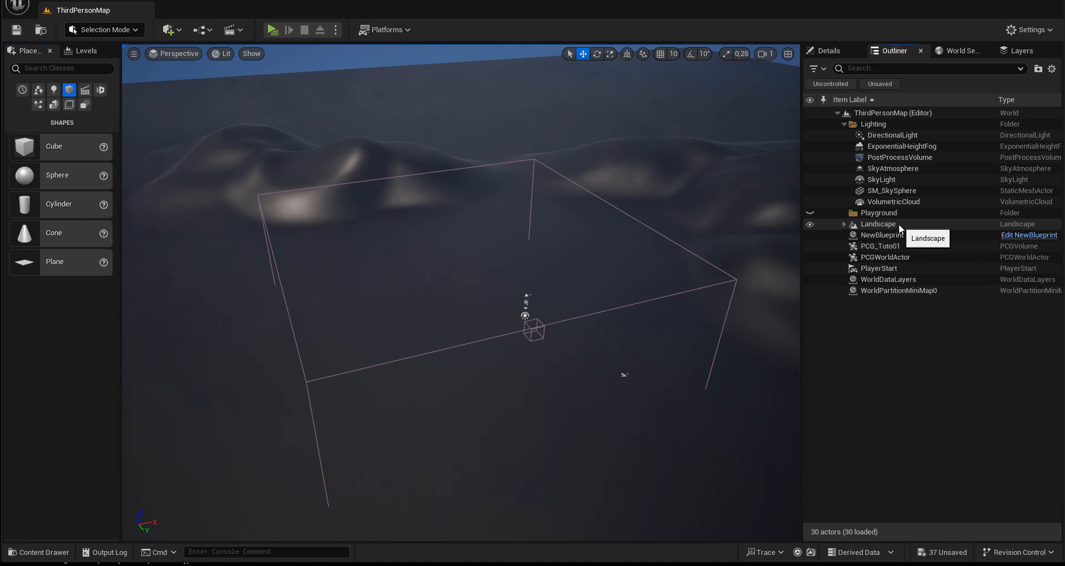
left_click_drag(1064, 117, 457, 81)
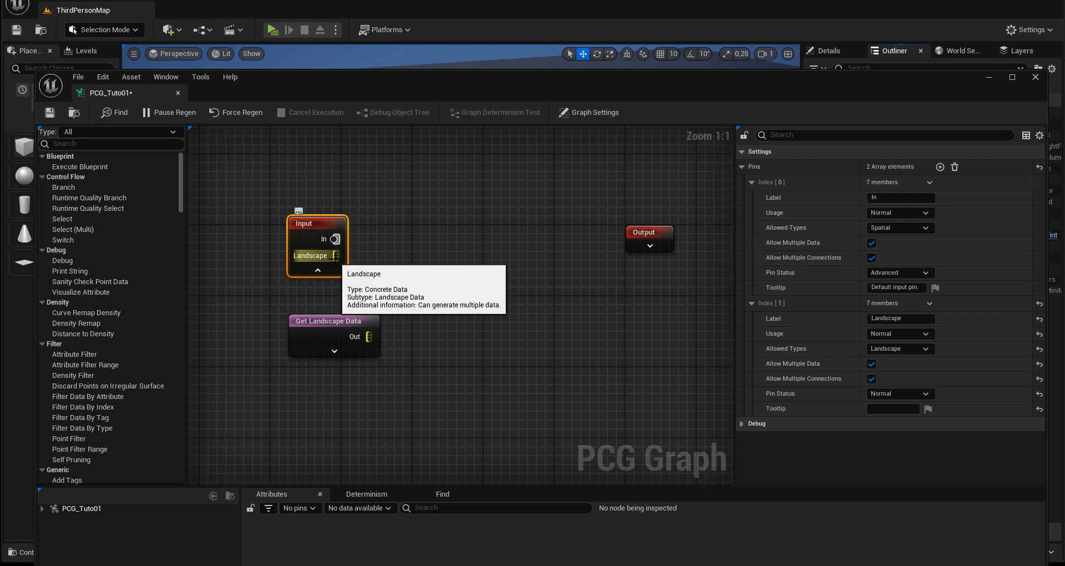
left_click(331, 337)
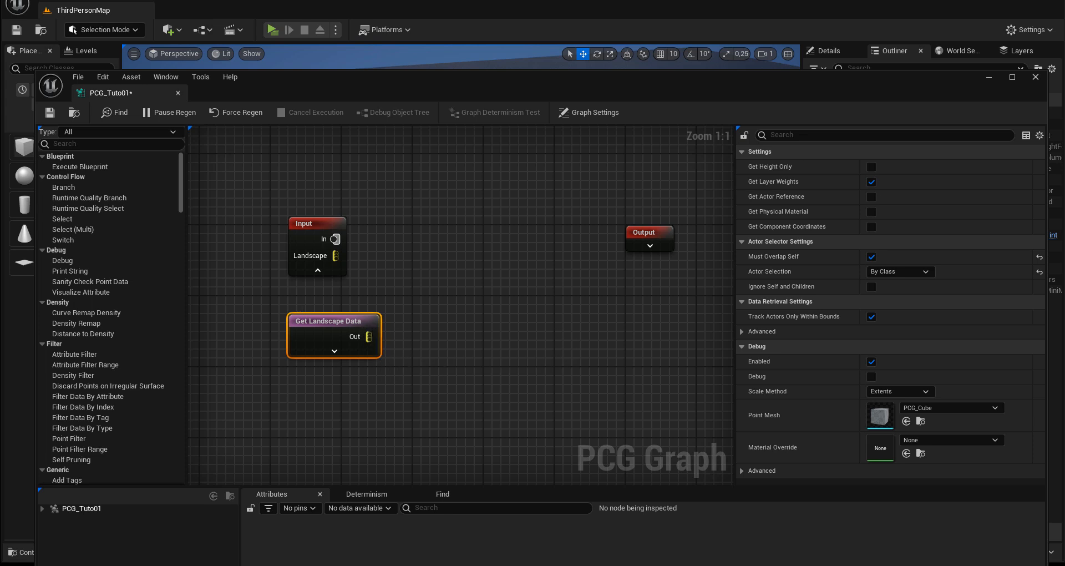
Step: Add a Surface Sampler node between the Input and Output nodes, level with the Input node
right_click(462, 250)
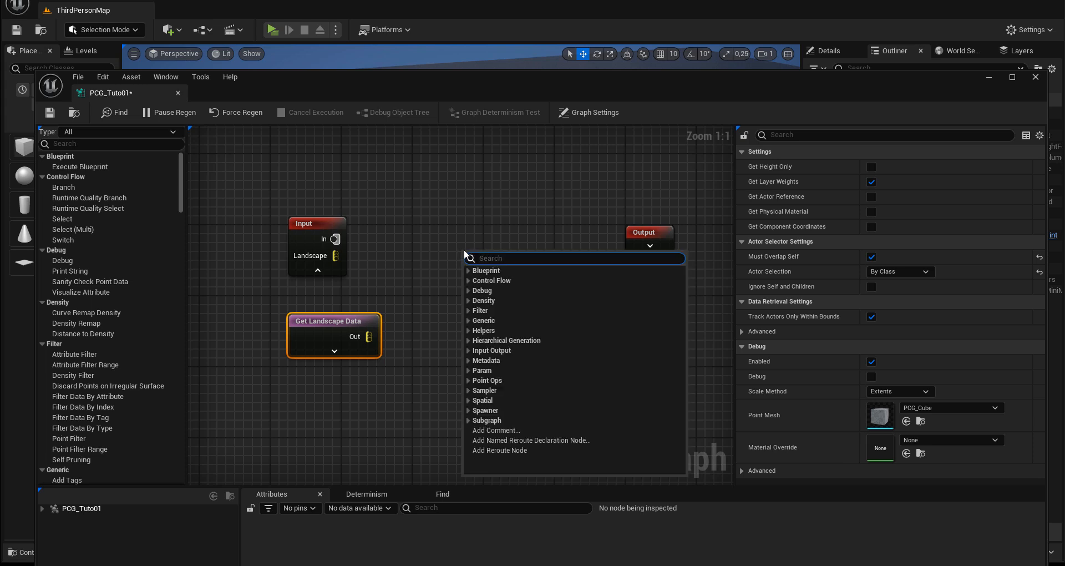
type("sample")
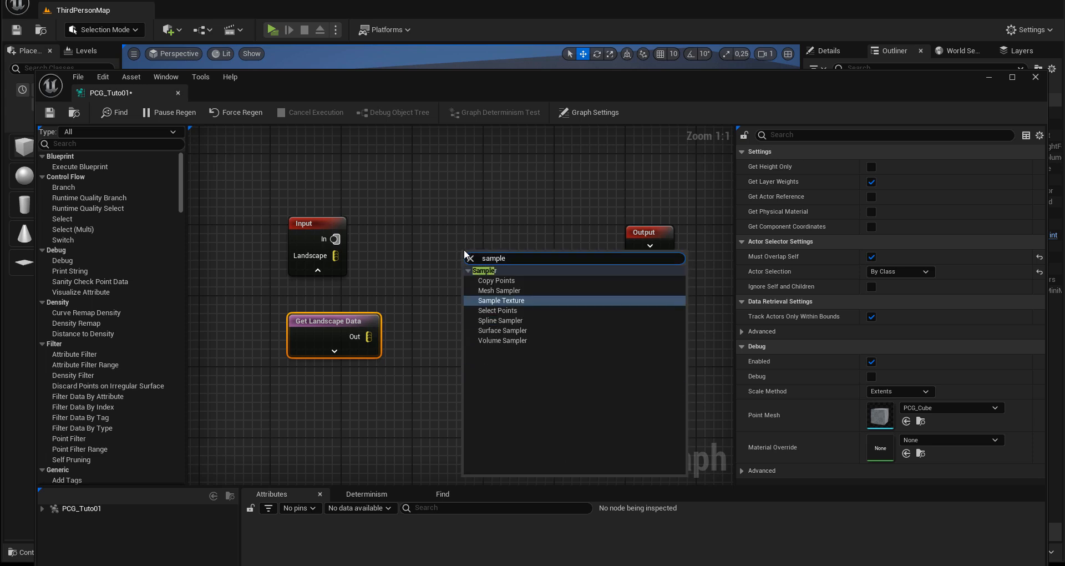
type("r")
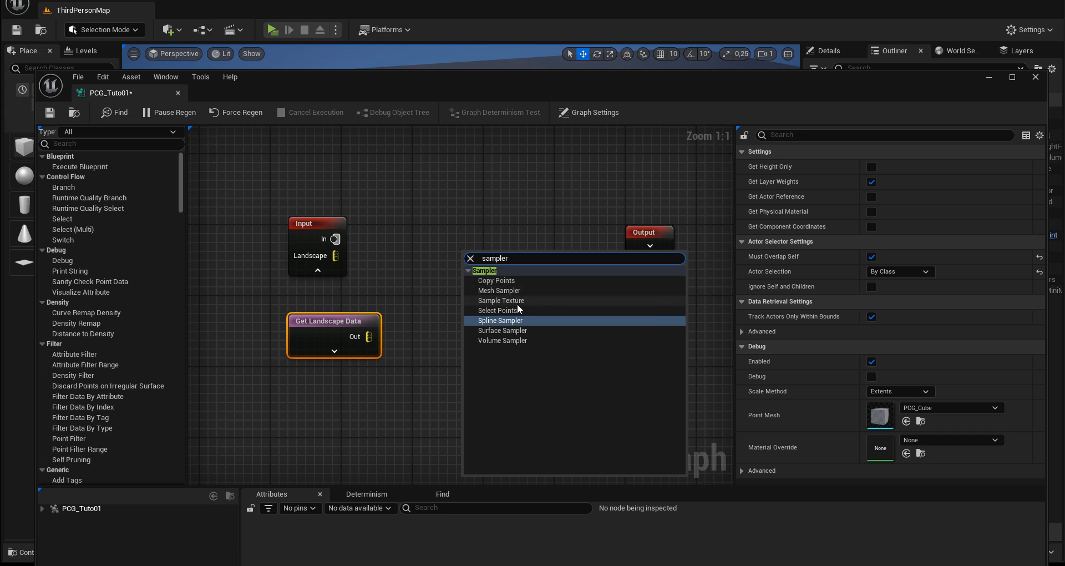
left_click(504, 331)
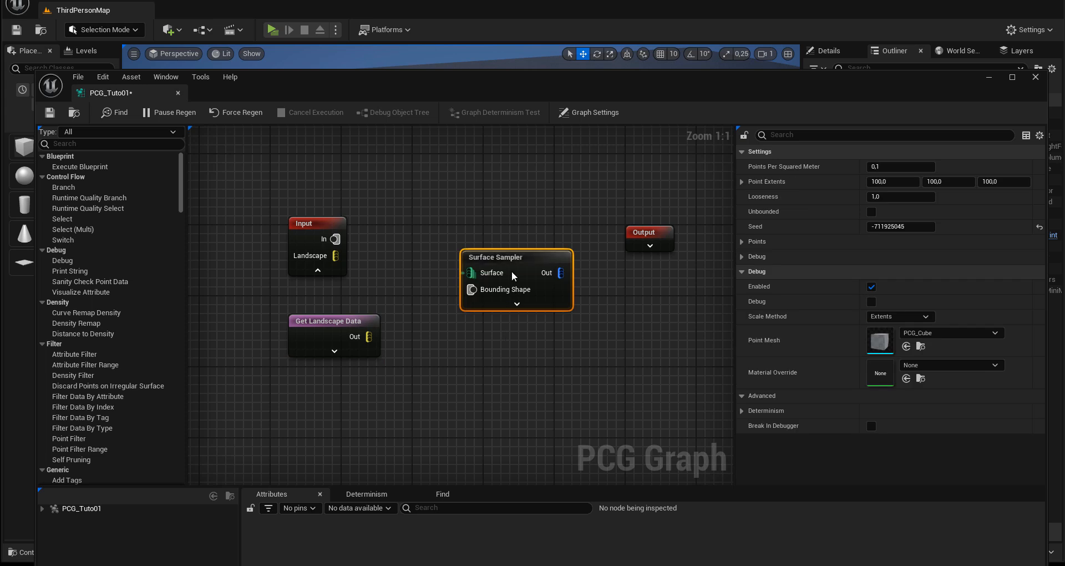
left_click_drag(514, 257, 492, 224)
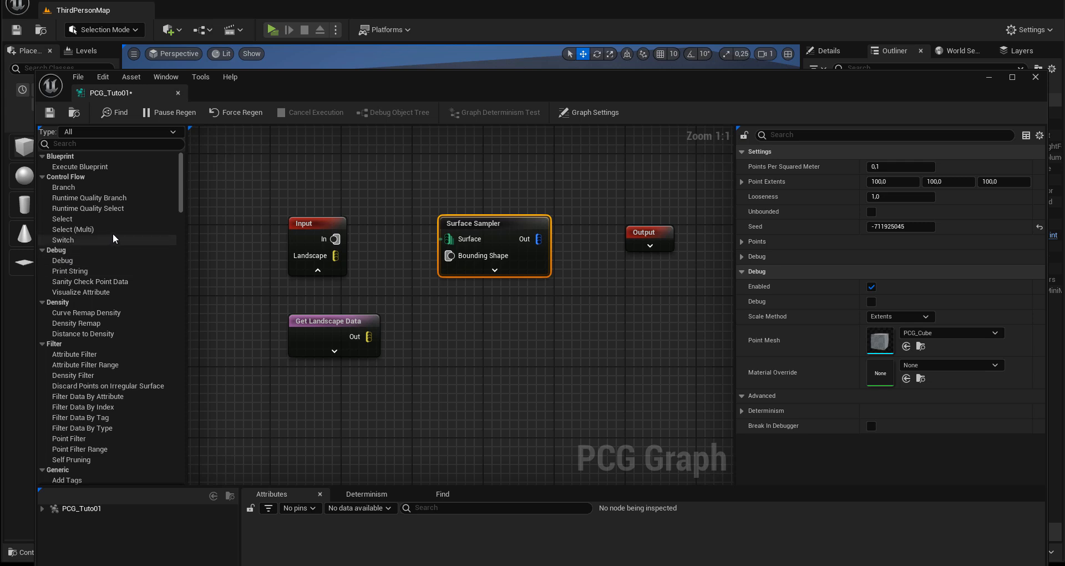
Step: Look through the PCG node palette, from the Generic nodes down to the Metadata attribute operations, and return to its beginning
left_click_drag(182, 198, 181, 225)
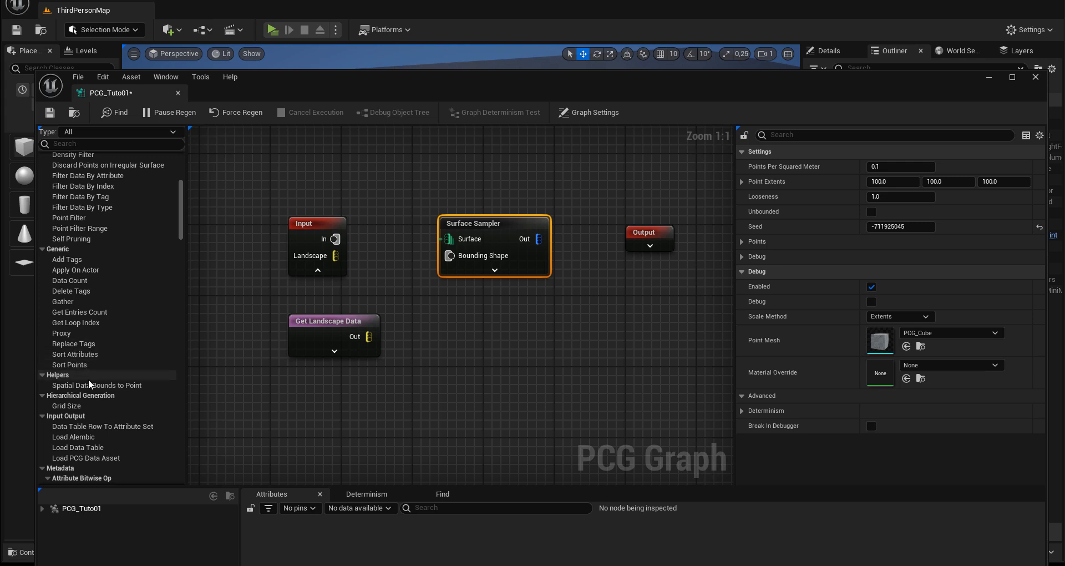
scroll(98, 404, "down", 3)
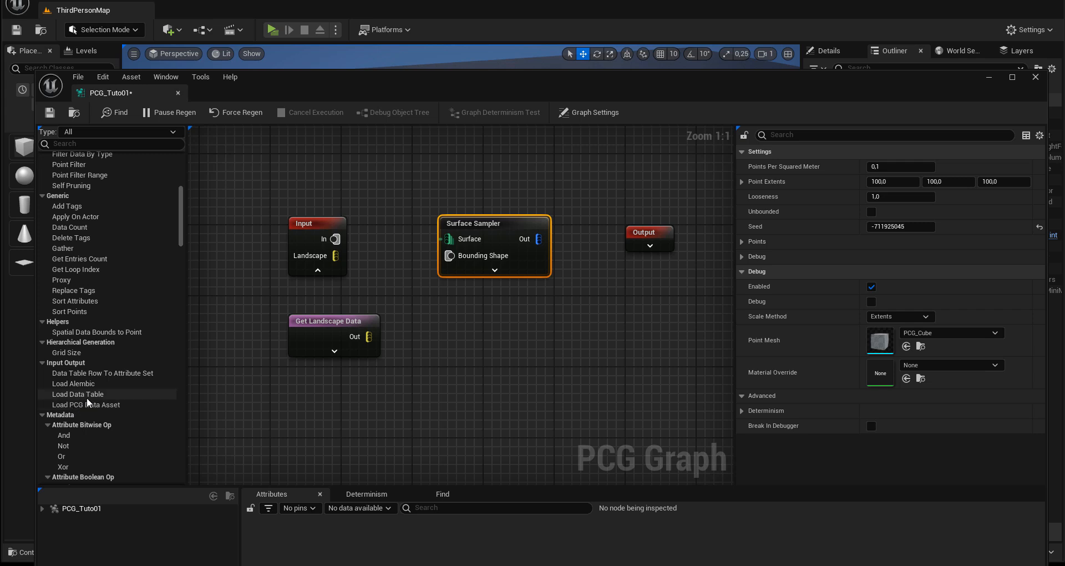
scroll(90, 393, "down", 1)
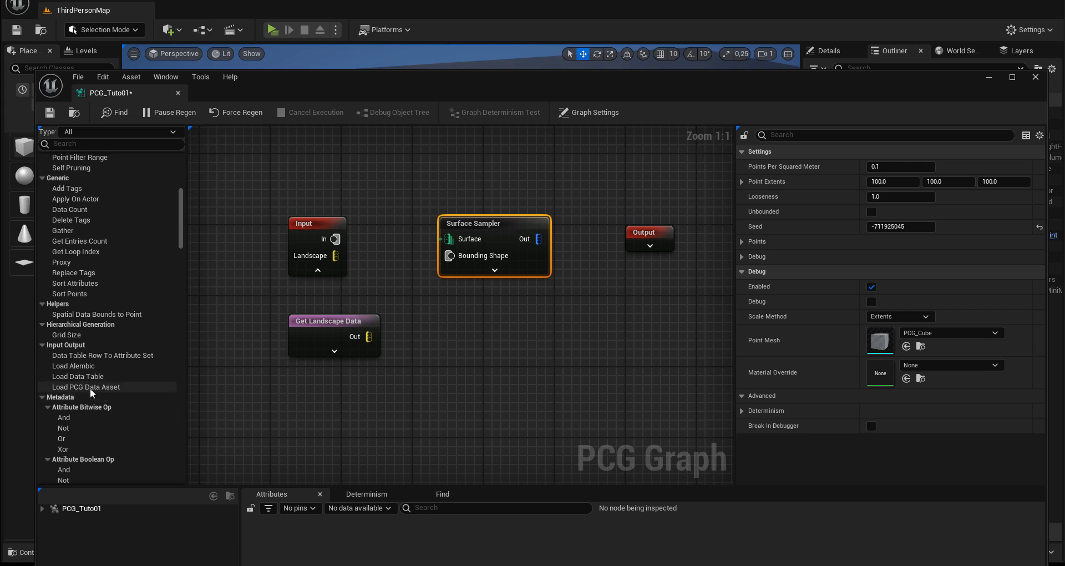
scroll(94, 407, "down", 2)
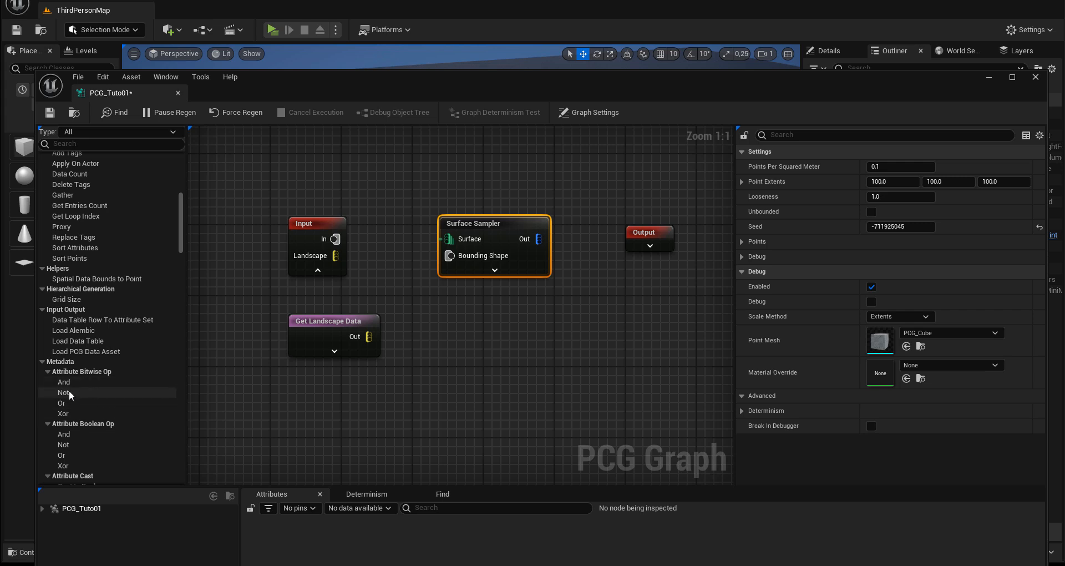
scroll(102, 396, "down", 2)
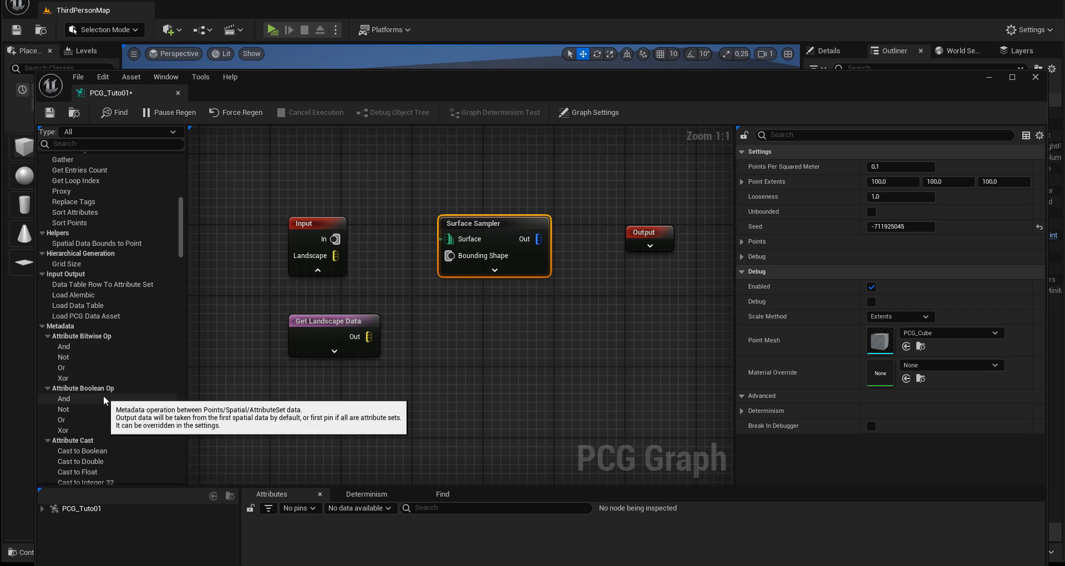
scroll(104, 395, "down", 1)
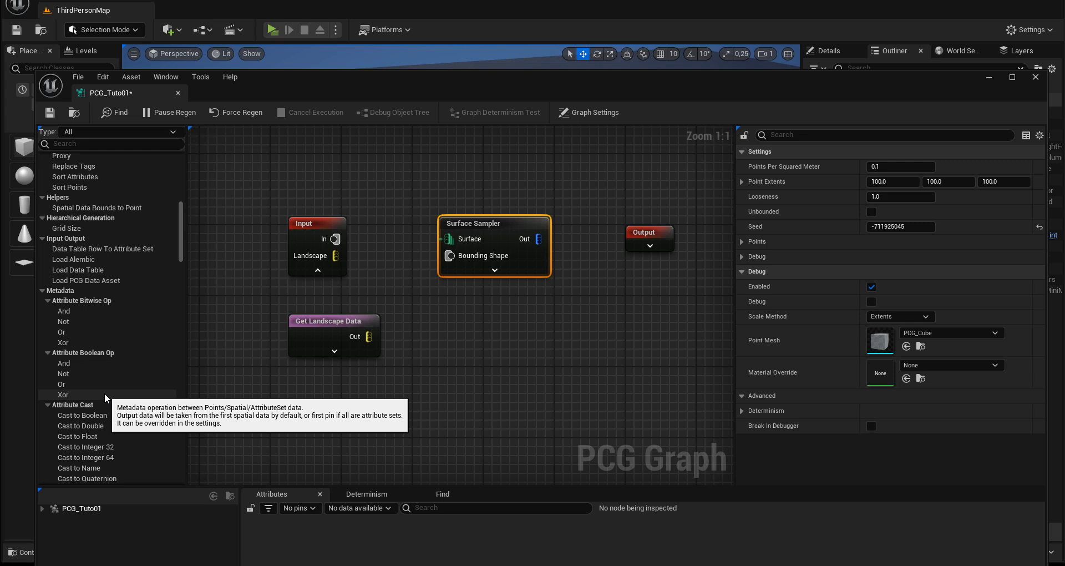
scroll(113, 385, "down", 5)
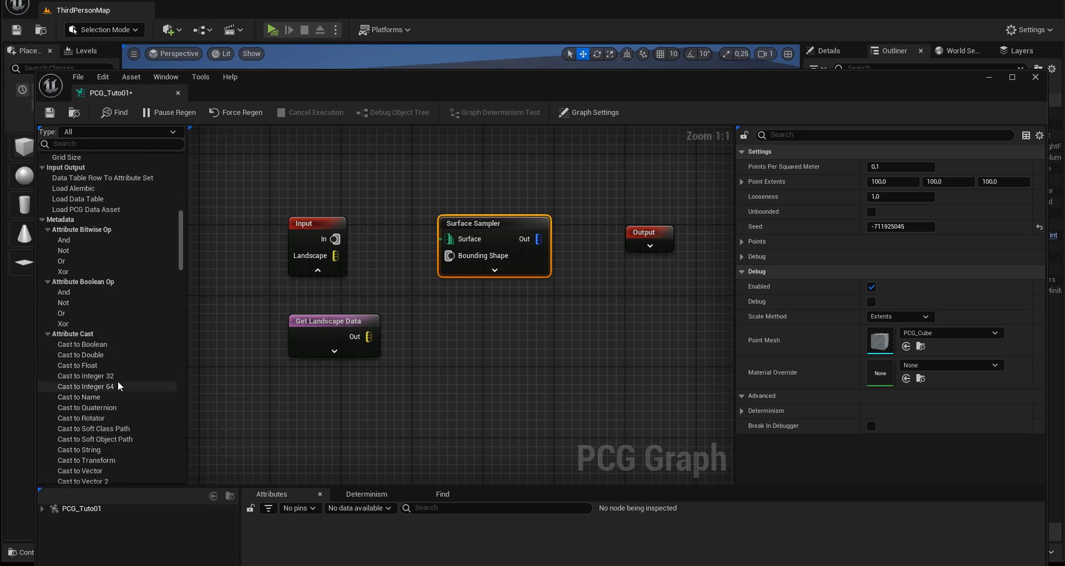
scroll(119, 378, "down", 5)
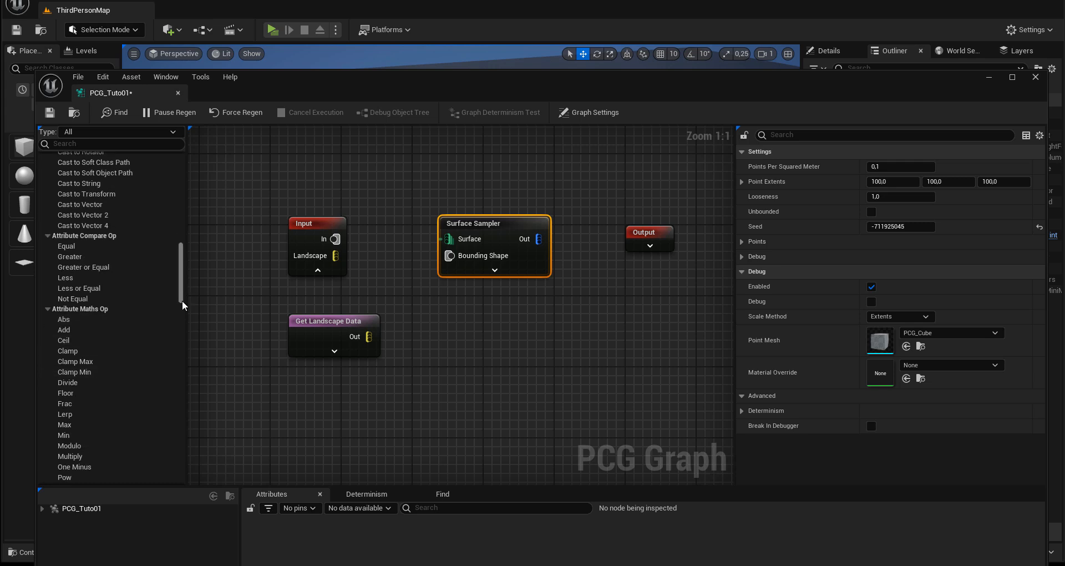
left_click_drag(181, 294, 173, 188)
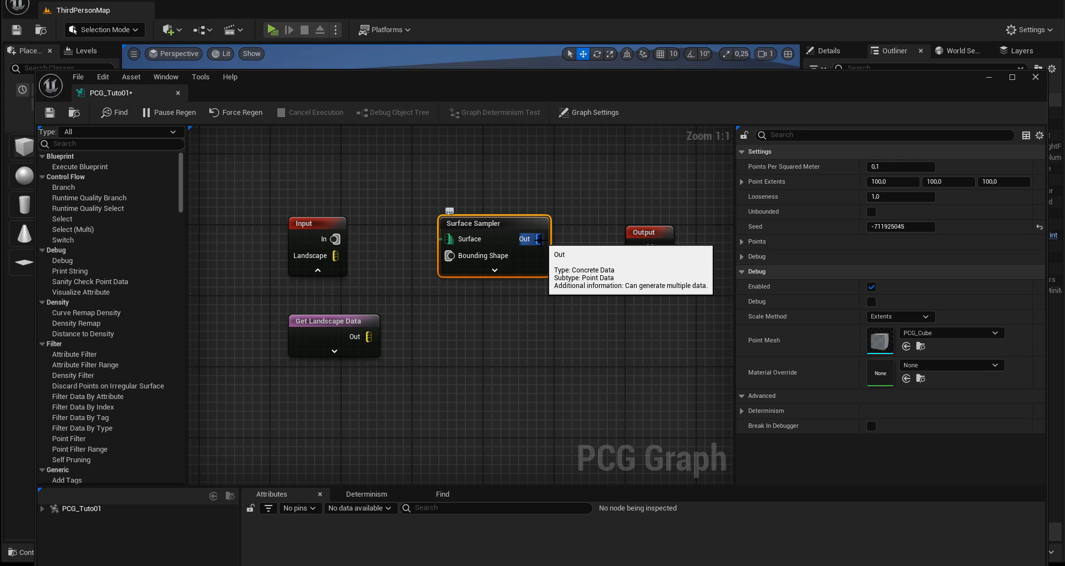
Step: Widen the gap between the Surface Sampler and Output nodes by moving Output outward and Surface Sampler closer to Input
left_click_drag(538, 239, 575, 244)
left_click(599, 231)
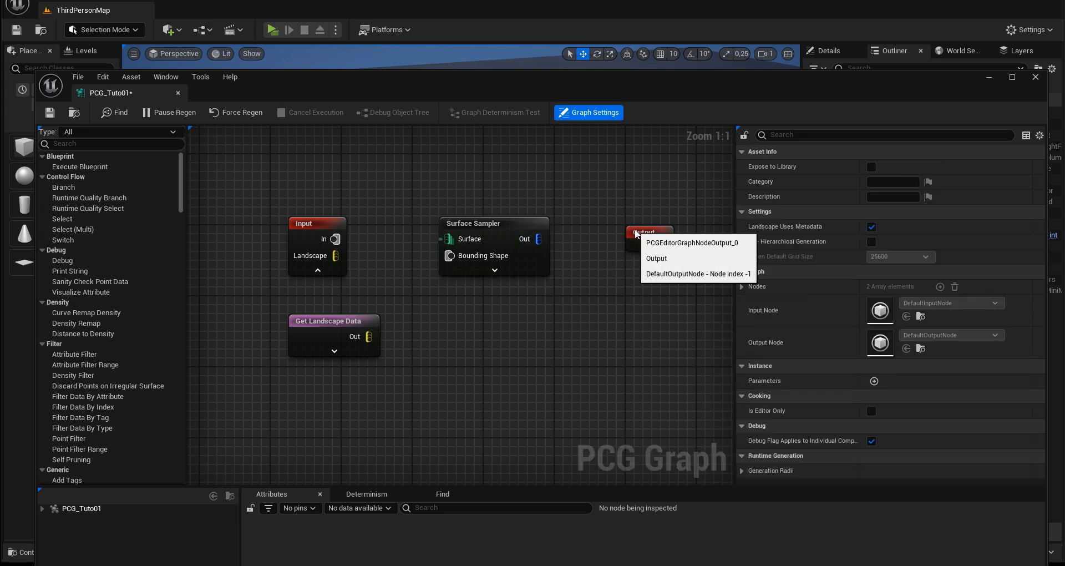
left_click(668, 234)
left_click_drag(509, 219, 486, 221)
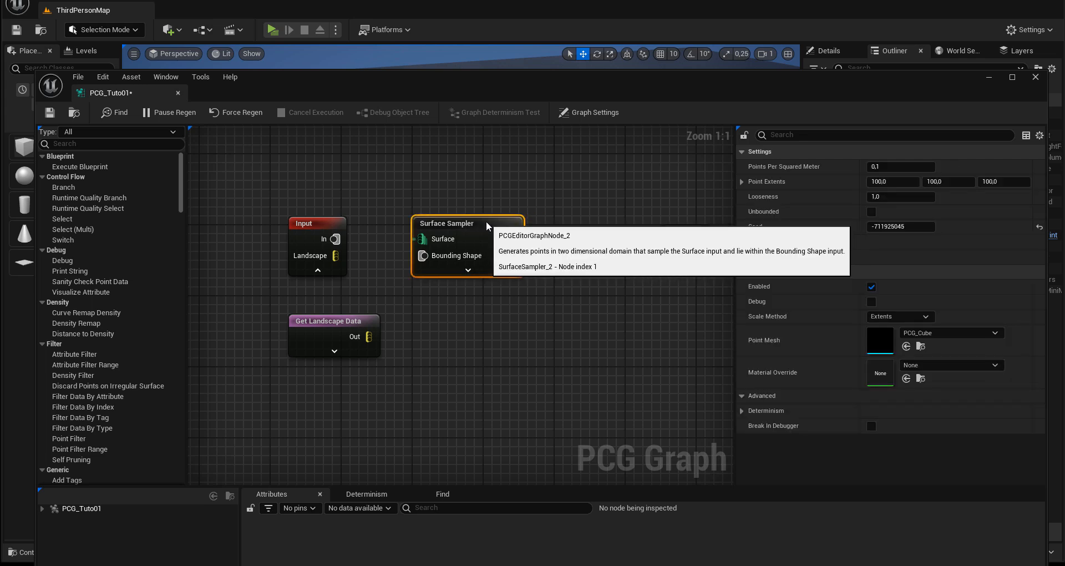
Step: Add a Spawn Actor node between the Surface Sampler and Output nodes, level with Output
left_click(572, 265)
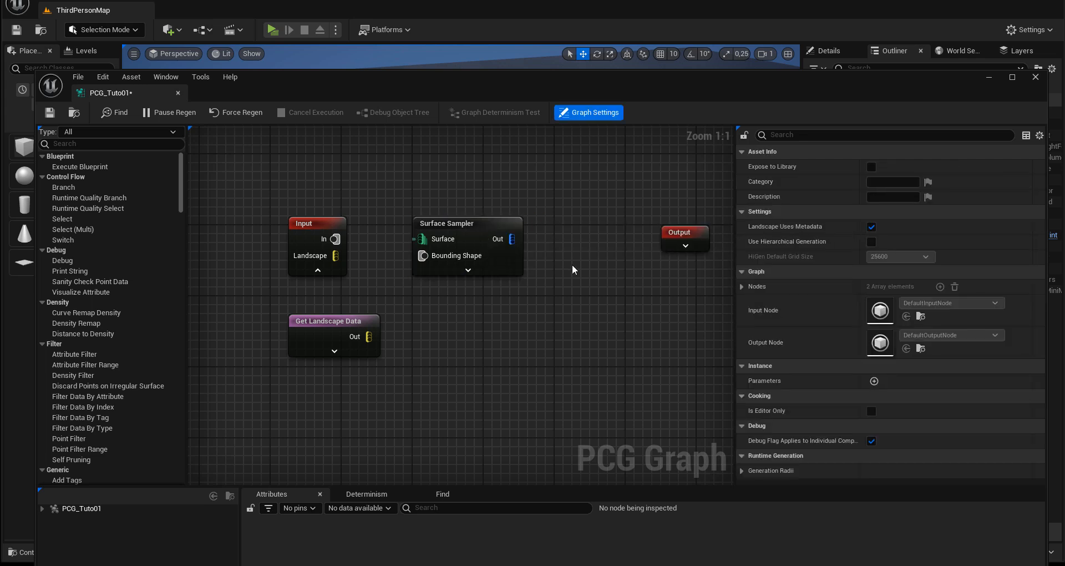
right_click(573, 265)
type("sp")
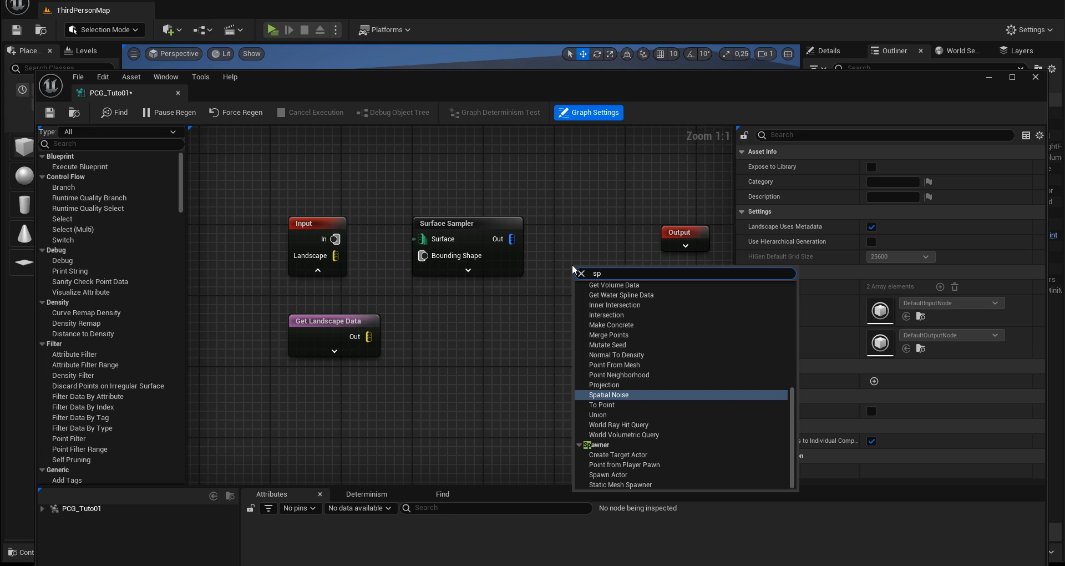
type("aw")
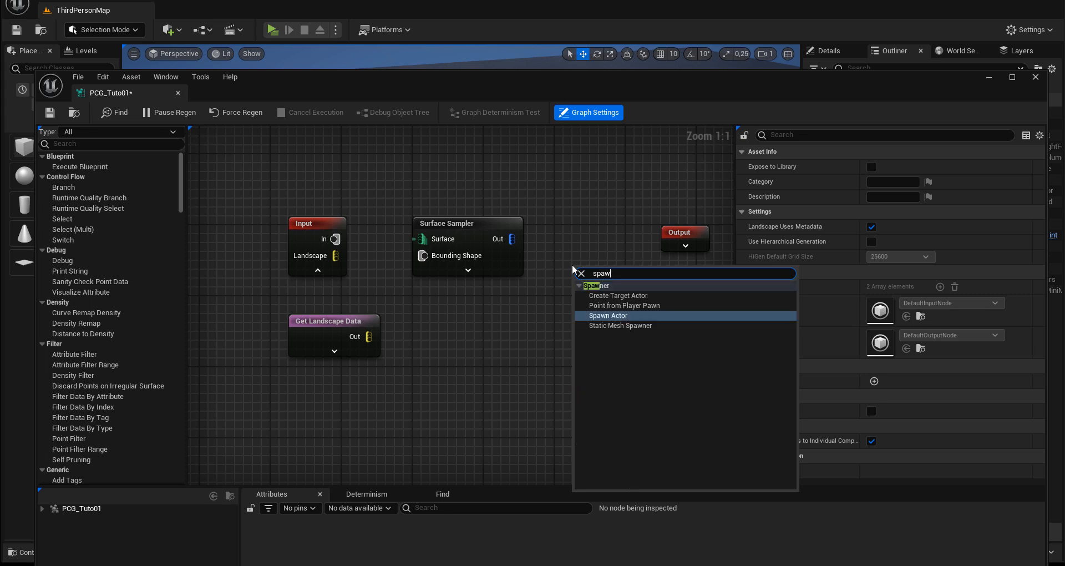
left_click(592, 316)
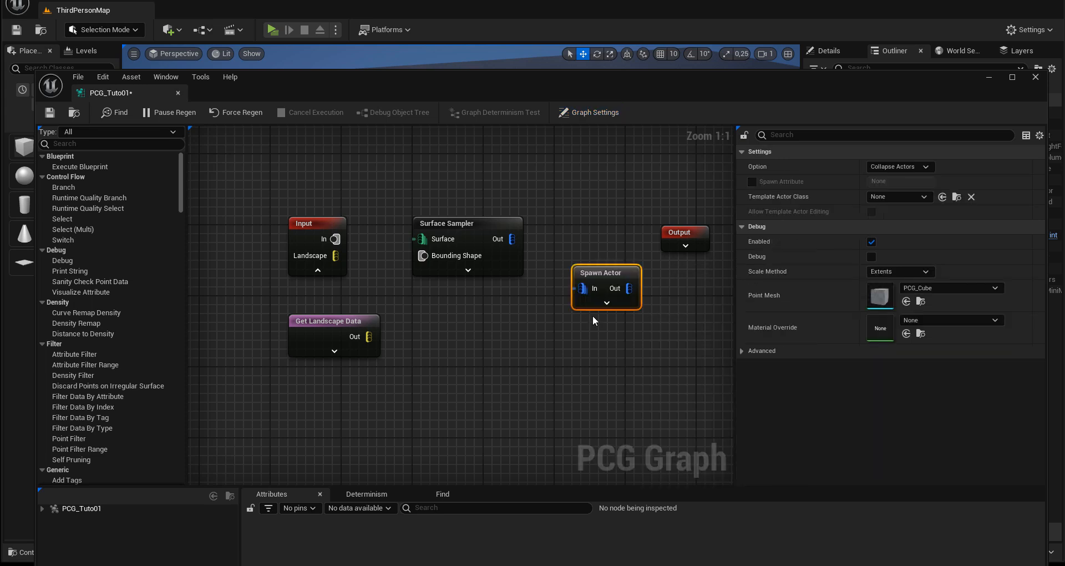
left_click_drag(594, 272, 597, 234)
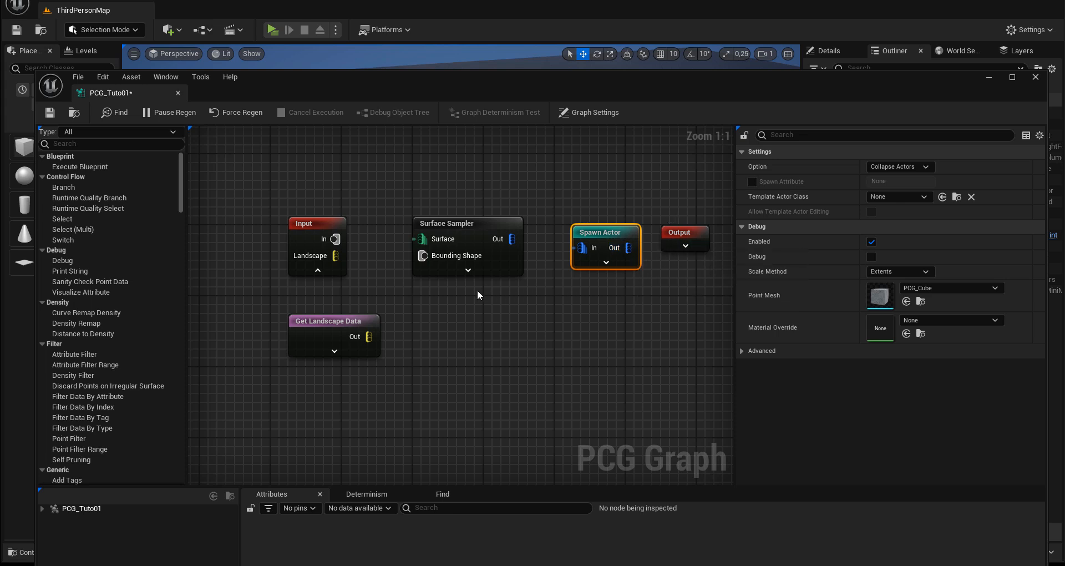
Step: Shift the Output and Spawn Actor nodes further from the Surface Sampler to leave room for another node
right_click_drag(477, 291, 449, 283)
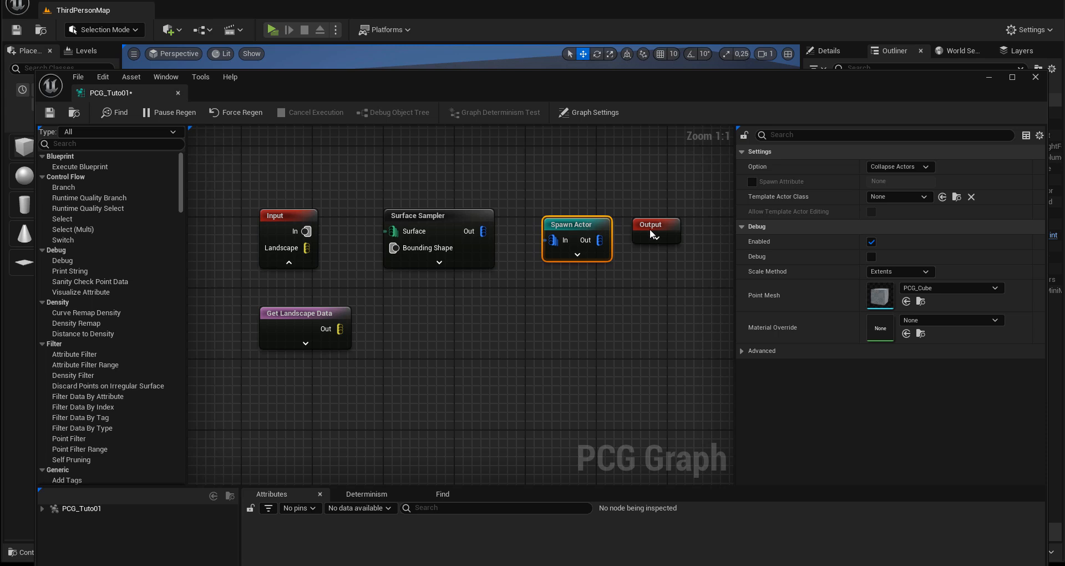
left_click_drag(650, 228, 686, 228)
mouse_move(593, 226)
left_mouse_down()
mouse_move(629, 226)
mouse_move(610, 224)
left_mouse_up()
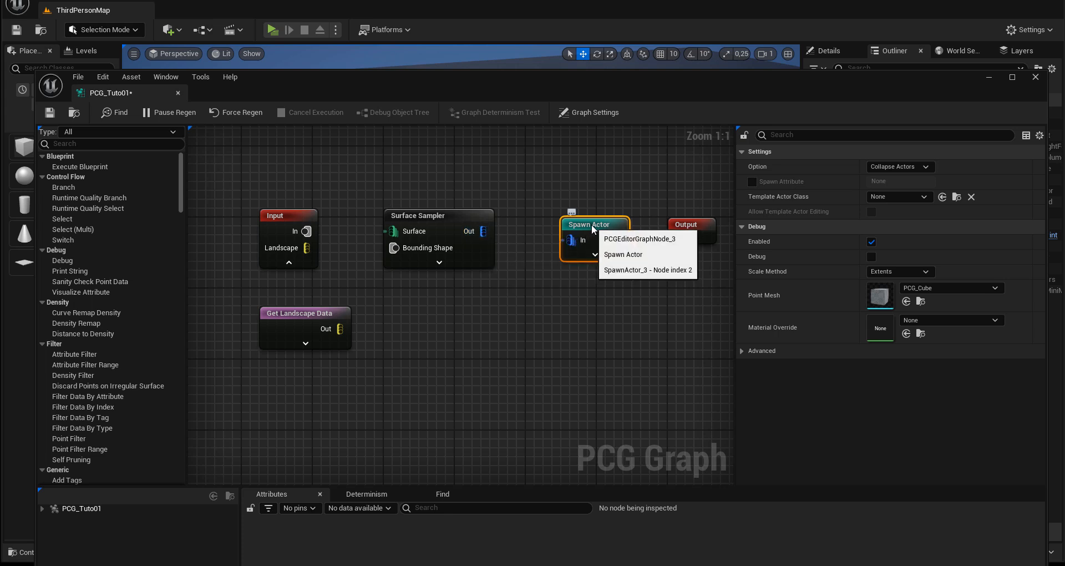
left_click_drag(592, 228, 599, 225)
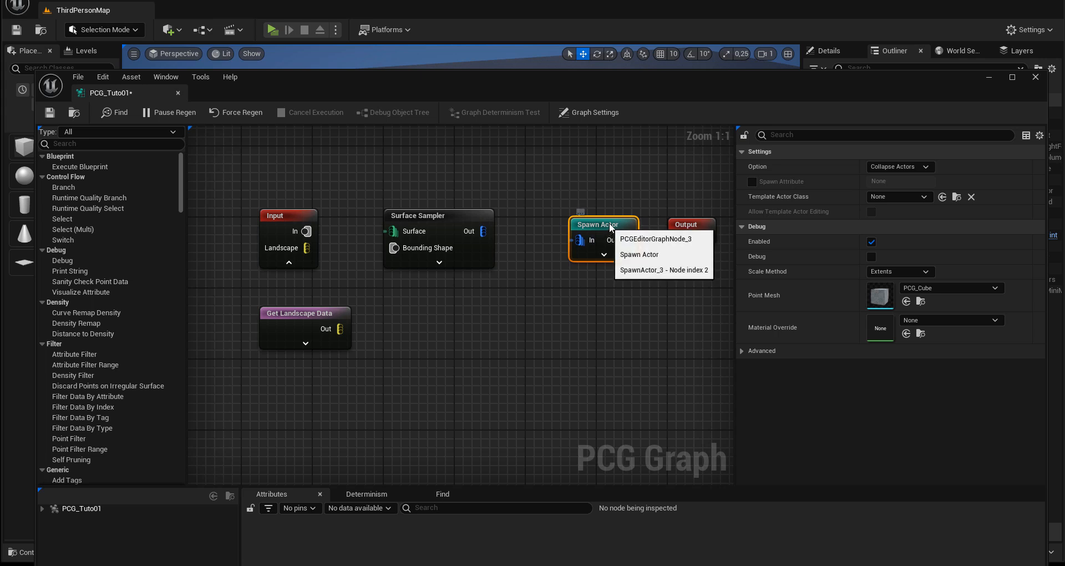
Step: Add a Transform Points node just below the gap between the Surface Sampler and Spawn Actor nodes
left_click(503, 296)
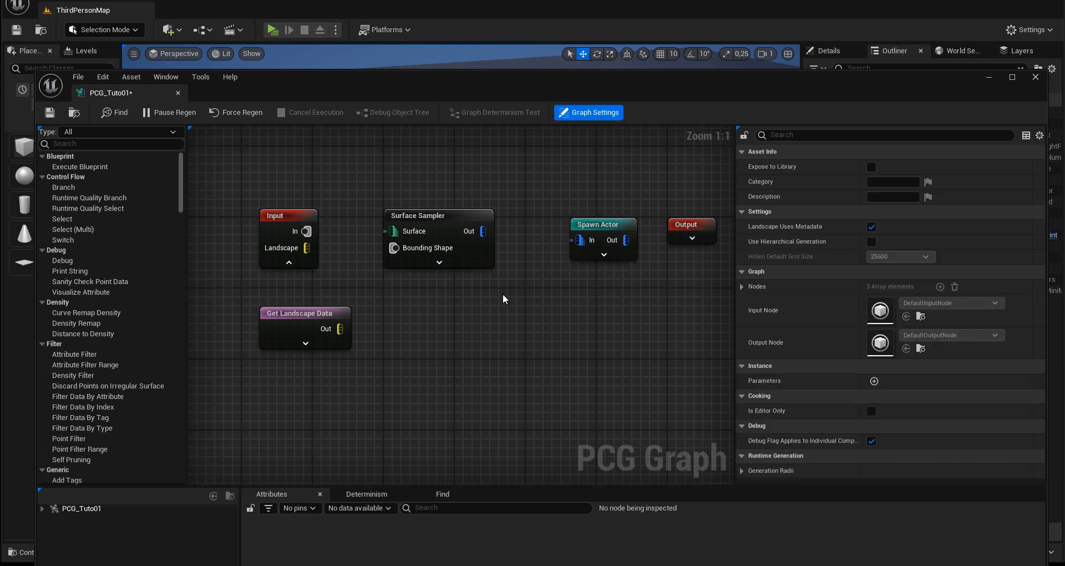
right_click(503, 298)
type("tra")
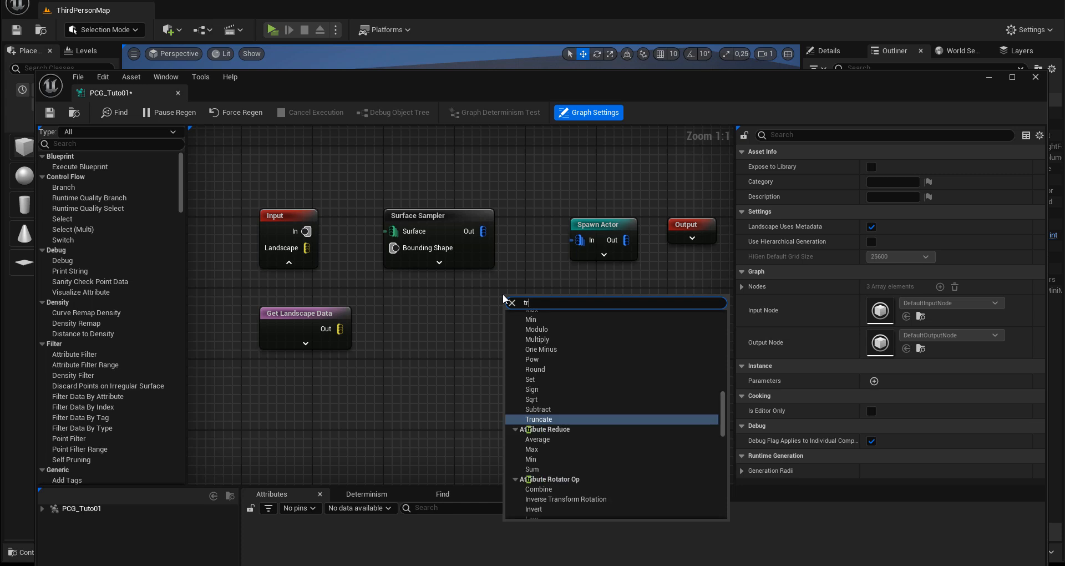
key("BackSpace")
key("BackSpace")
key("BackSpace")
type("point")
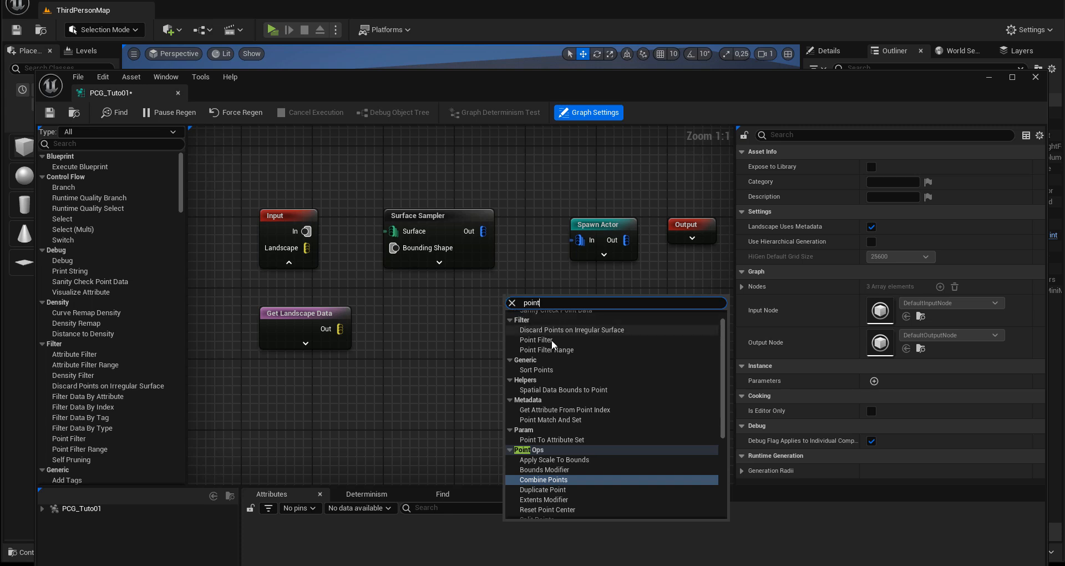
scroll(574, 461, "down", 3)
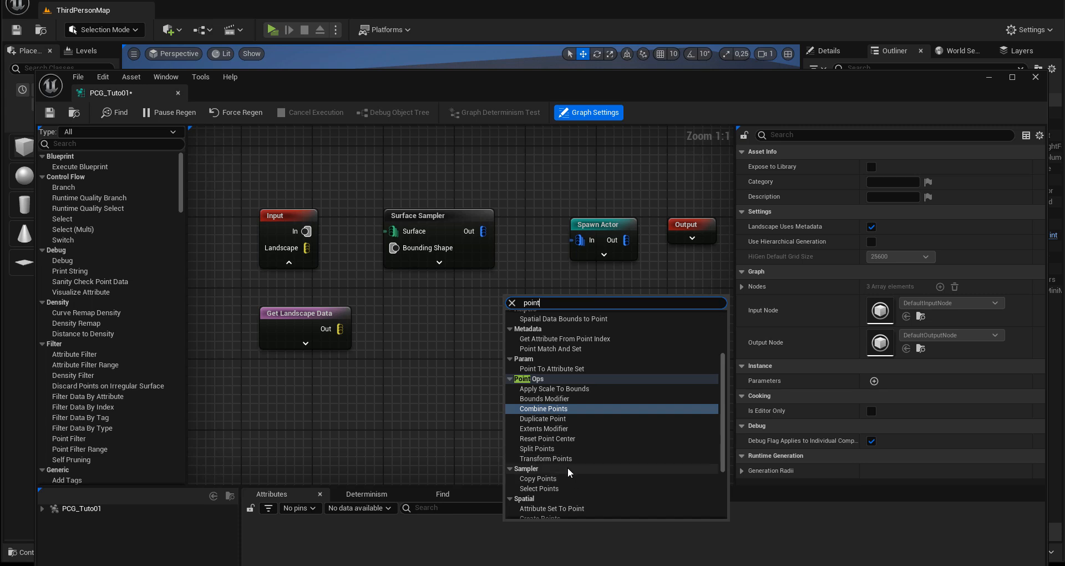
left_click_drag(544, 304, 504, 302)
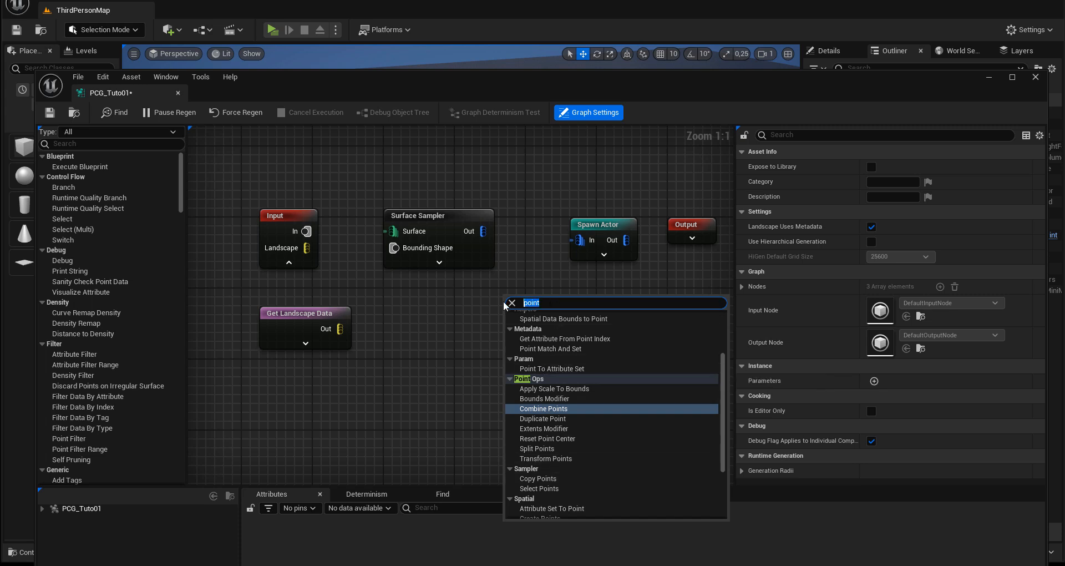
type("transf")
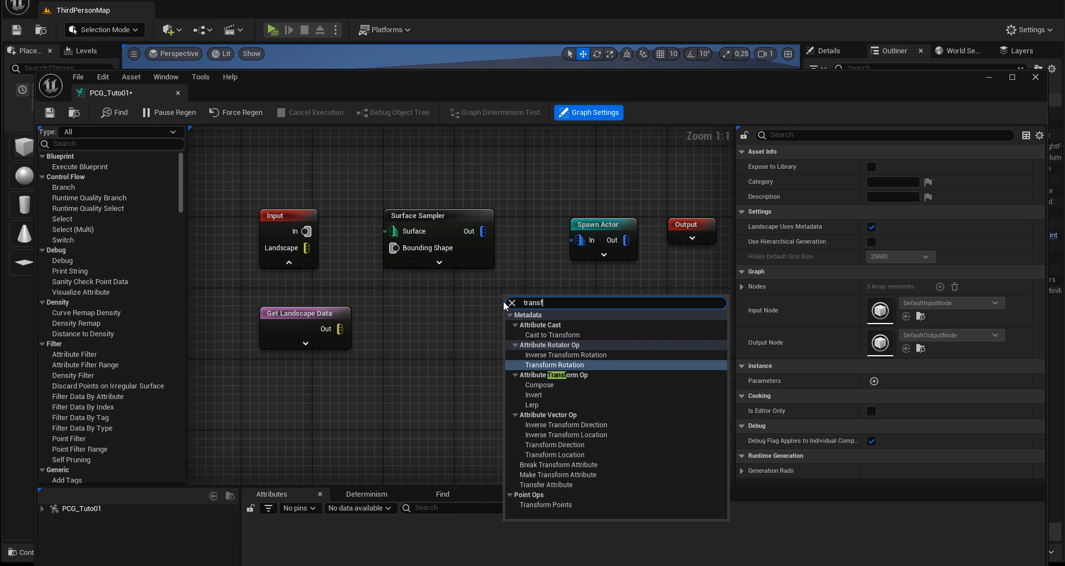
type("orm")
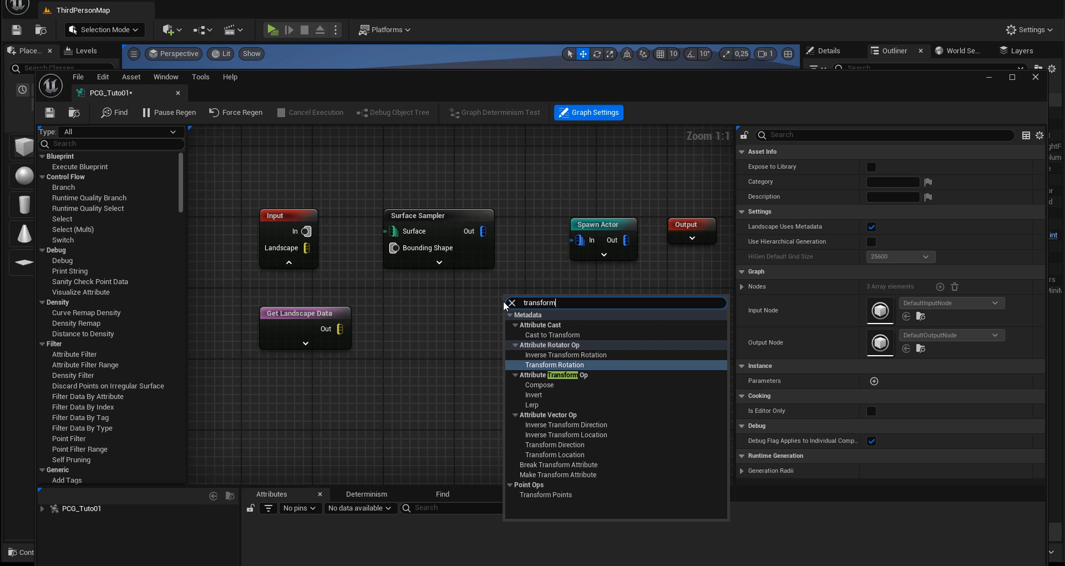
left_click(538, 493)
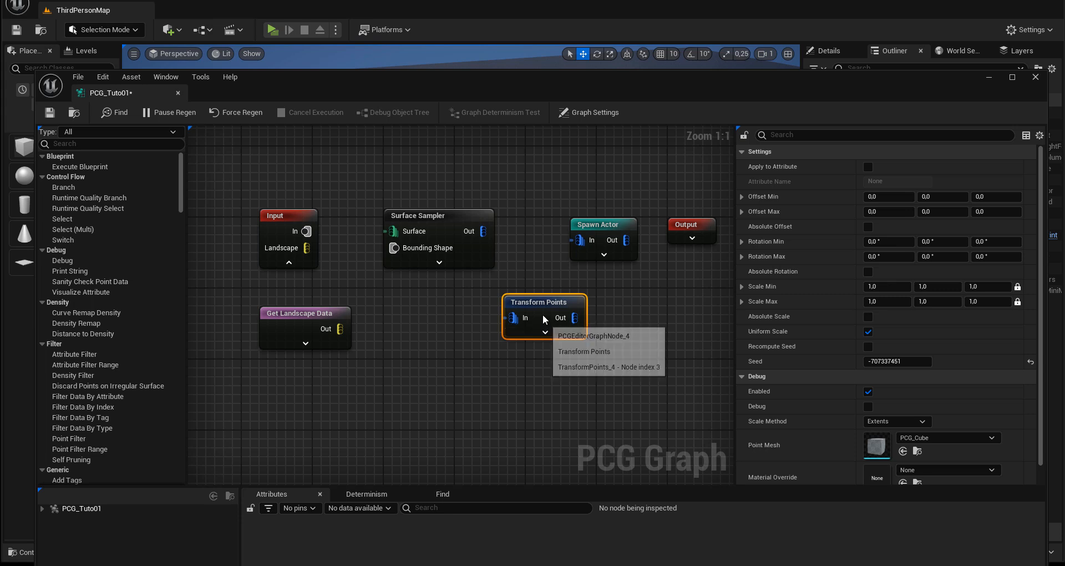
left_click_drag(540, 302, 536, 286)
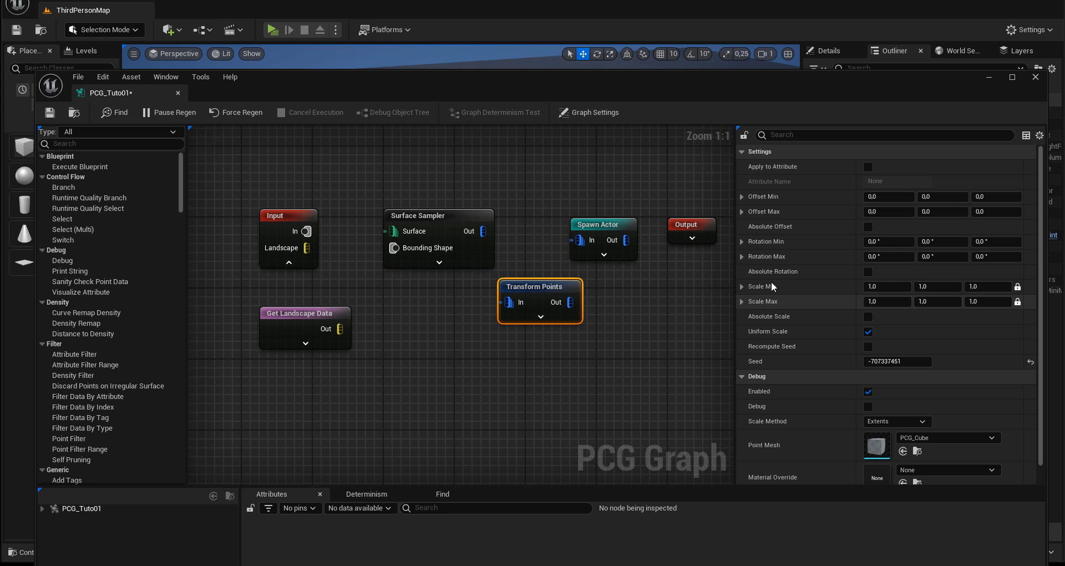
Step: Space Spawn Actor and Surface Sampler further apart, then connect Input's Landscape pin to the Surface Sampler's Surface pin
left_click_drag(597, 224, 608, 225)
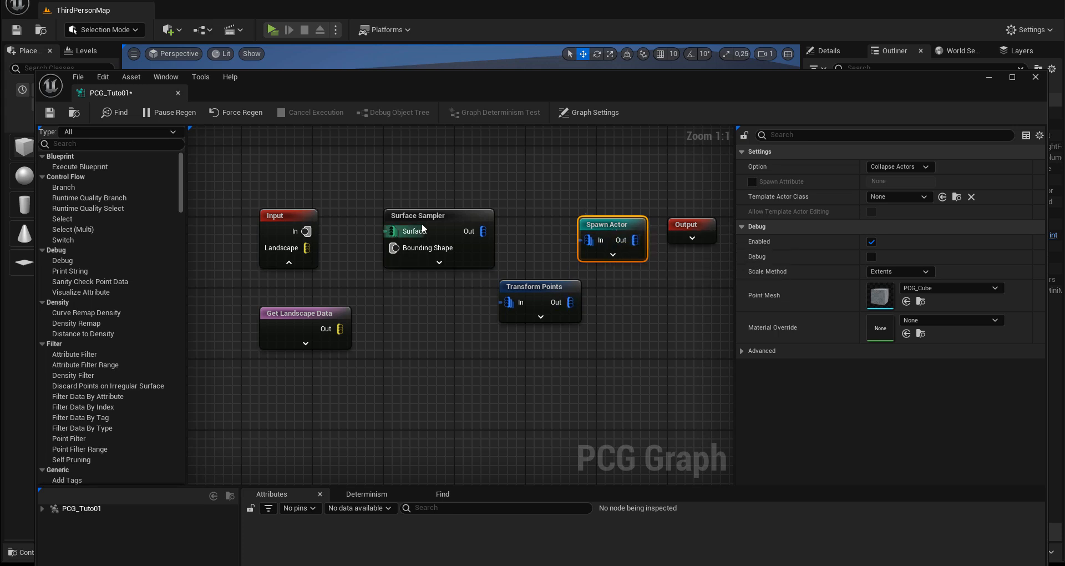
left_click_drag(429, 214, 414, 218)
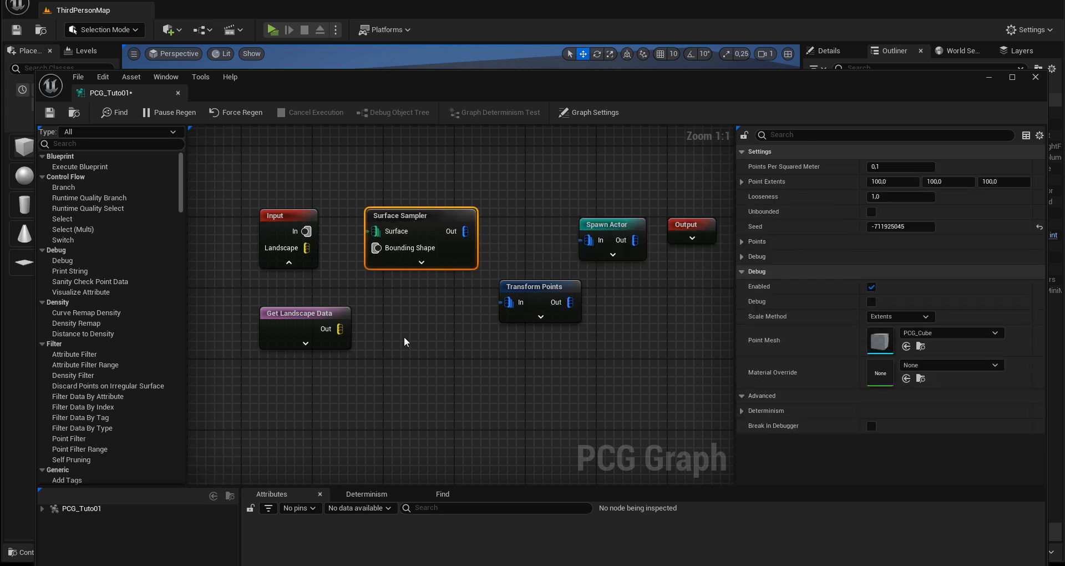
right_click_drag(380, 309, 356, 306)
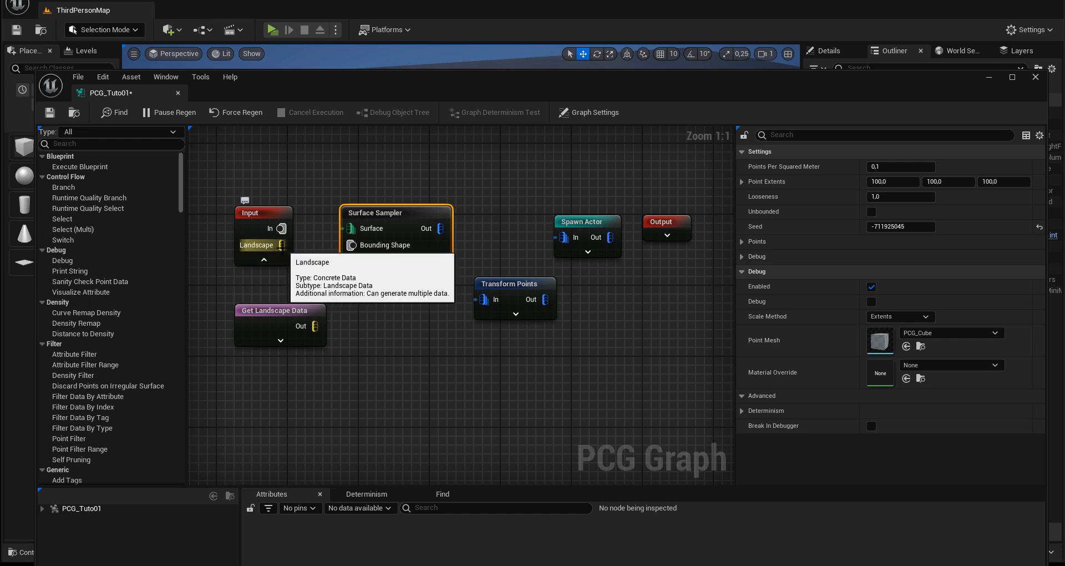
left_click_drag(281, 247, 347, 228)
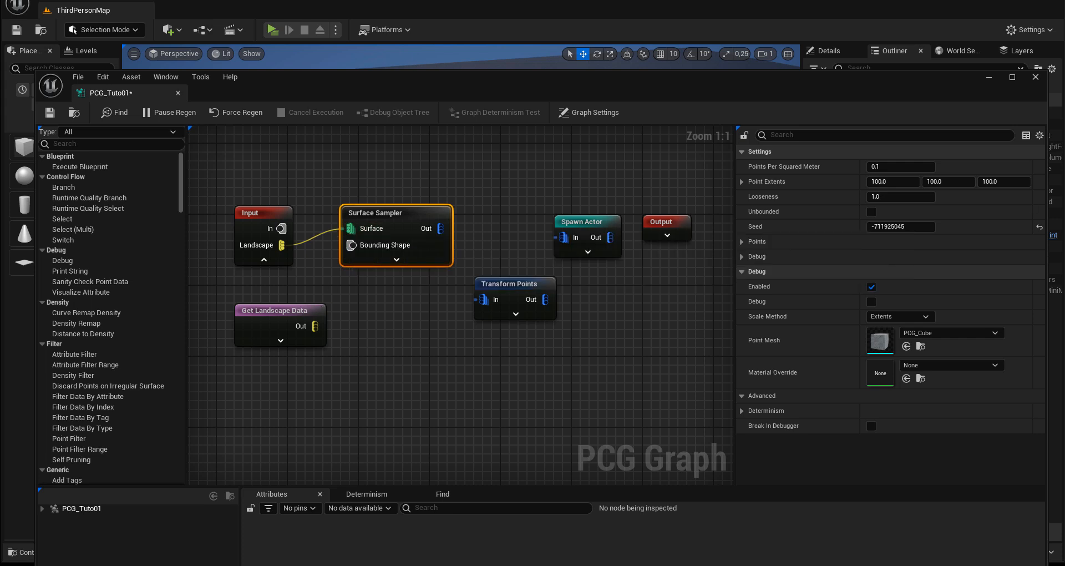
Step: Save the PCG_Tuto01 graph and move its window off the level view
left_click_drag(574, 77, 605, 123)
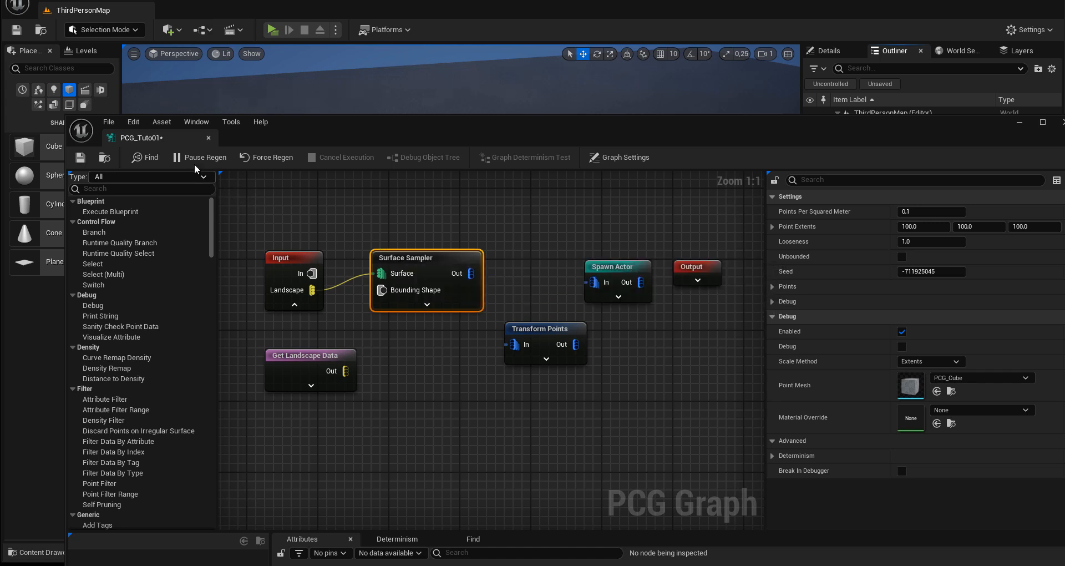
left_click(81, 158)
left_click_drag(333, 128, 467, 340)
Step: Place the PCG_Tuto01 graph asset from the Content/PCG folder into the level, on the landscape in front of the hills
left_click_drag(468, 337, 470, 334)
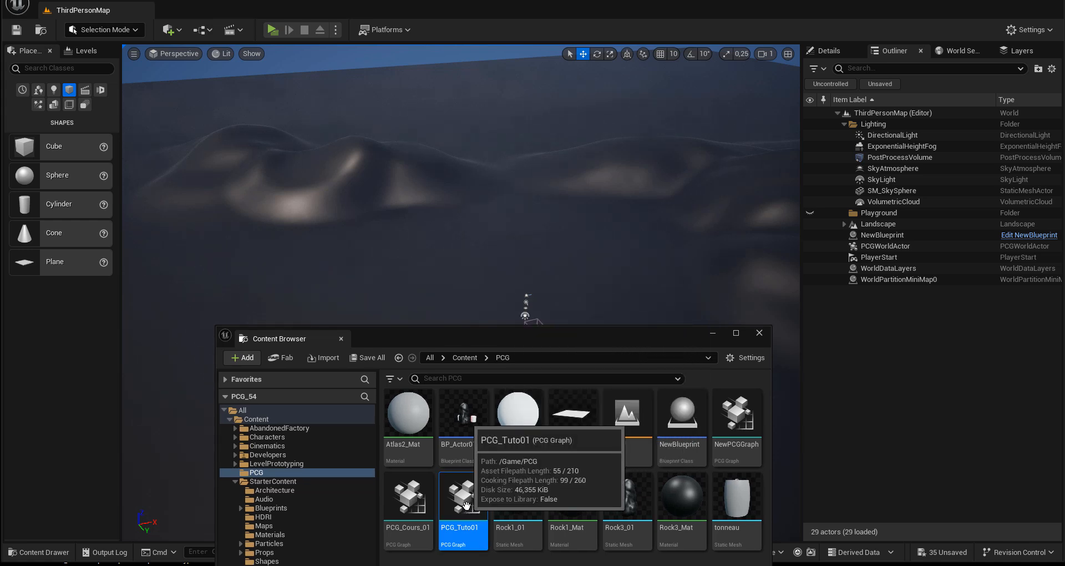
left_click_drag(466, 504, 435, 303)
left_click_drag(435, 260, 436, 242)
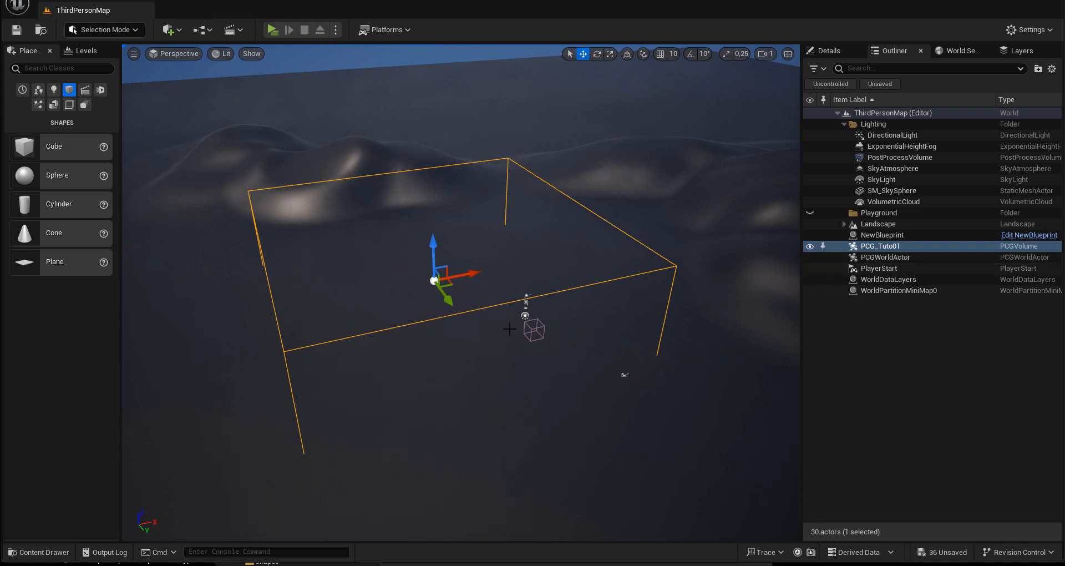
Step: Raise the PCG_Tuto01 volume slightly on the vertical axis above the landscape
mouse_move(471, 333)
left_mouse_down("alt")
mouse_move(521, 321)
mouse_move(594, 269)
mouse_move(558, 311)
mouse_move(469, 346)
mouse_move(475, 329)
left_mouse_up("alt")
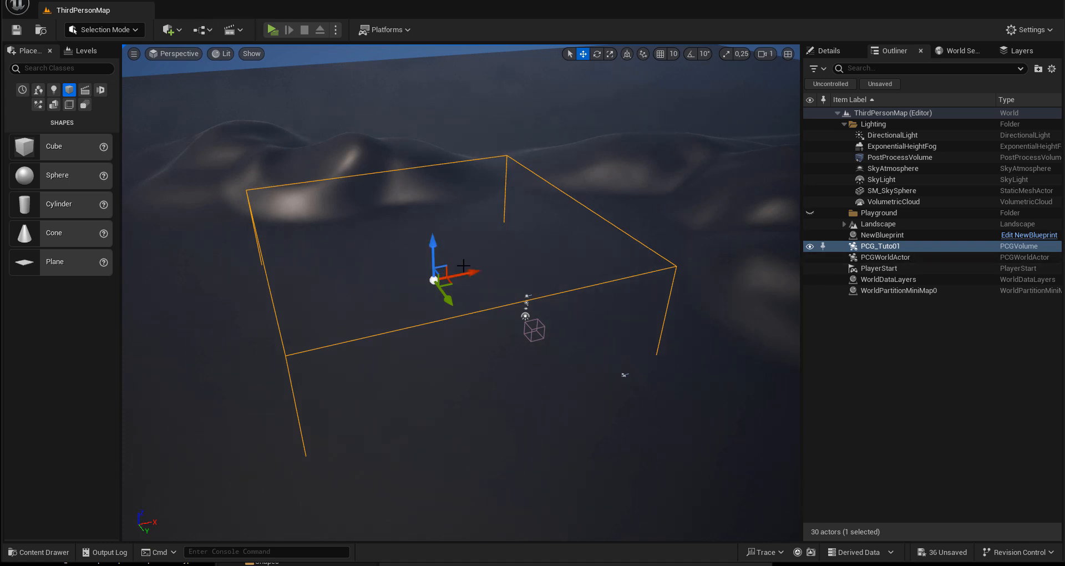
mouse_move(432, 249)
left_mouse_down()
mouse_move(434, 213)
mouse_move(436, 230)
left_mouse_up()
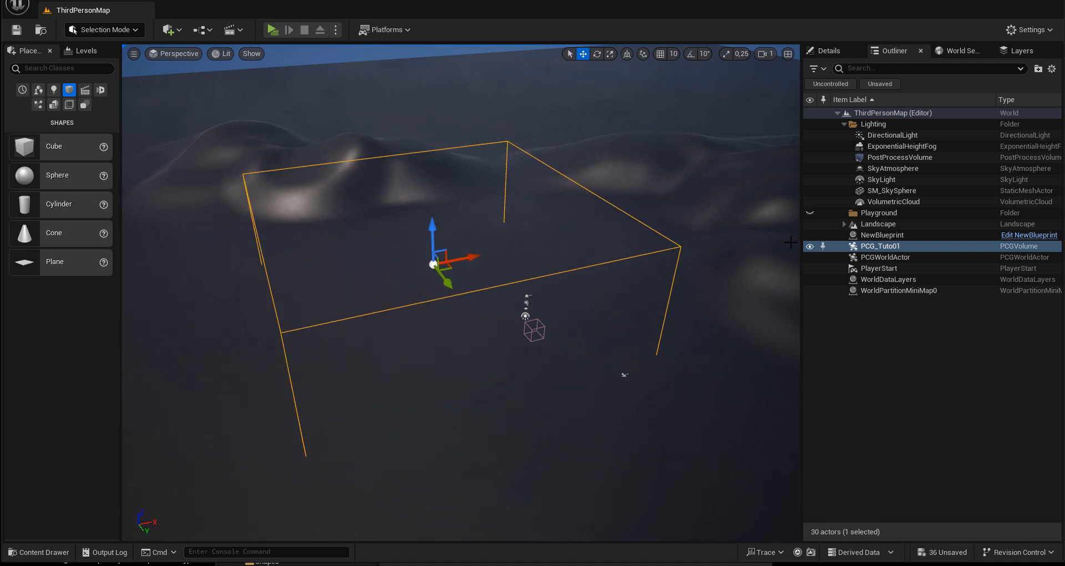
left_click_drag(433, 355, 408, 318, "alt")
left_click_drag(446, 221, 447, 224)
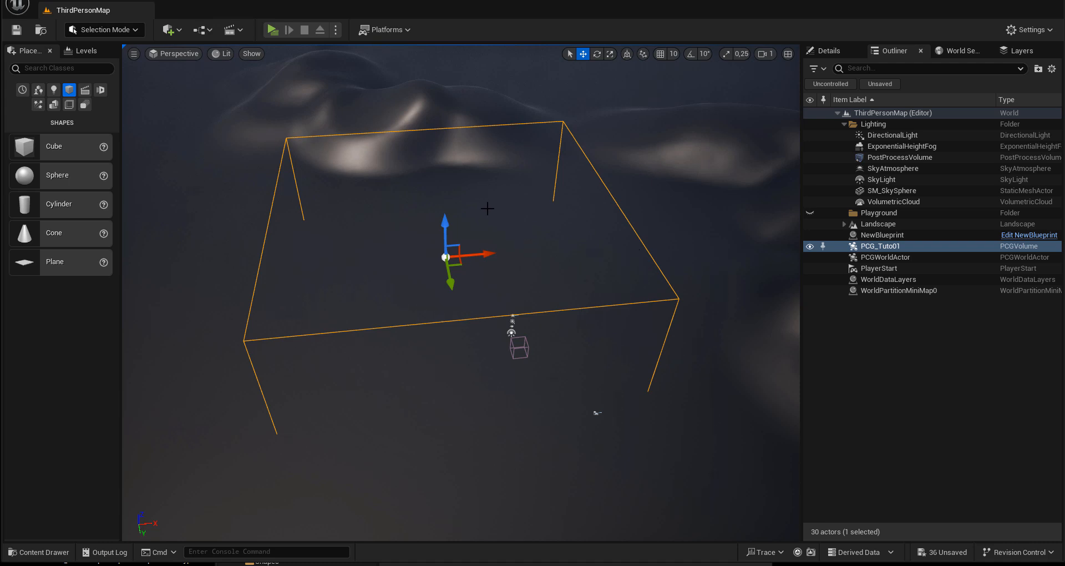
Step: Examine the PCG_Tuto01 volume's PCGComponent settings, including its editing settings and the graph assigned to its graph instance
left_click(839, 55)
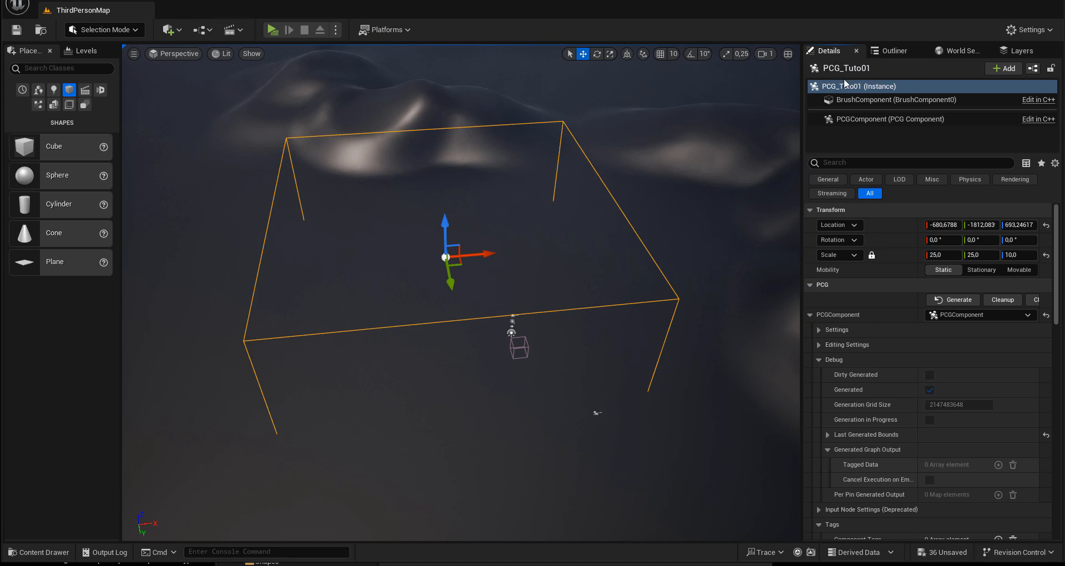
left_click(811, 314)
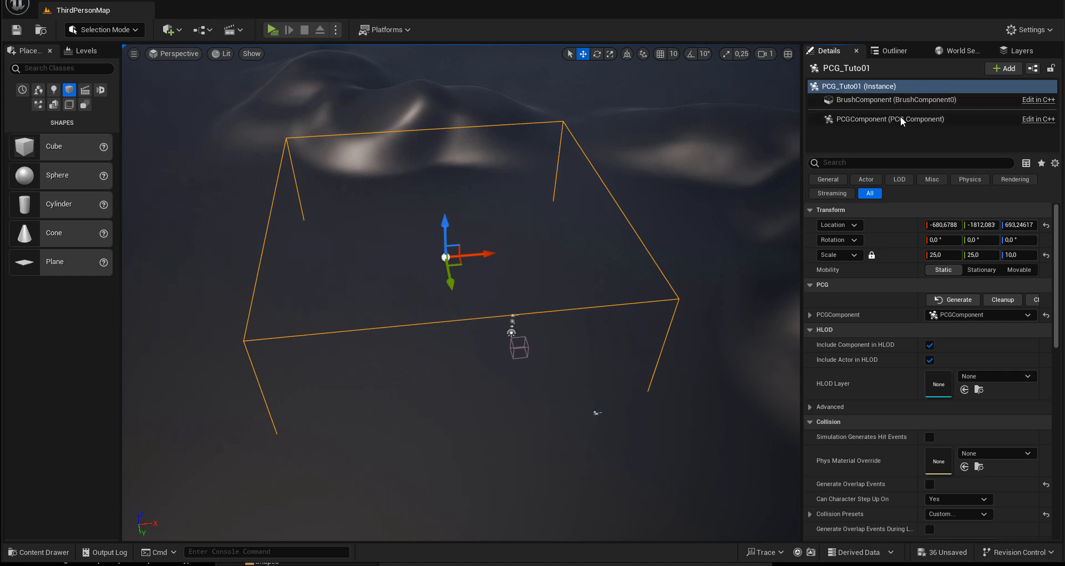
left_click(810, 315)
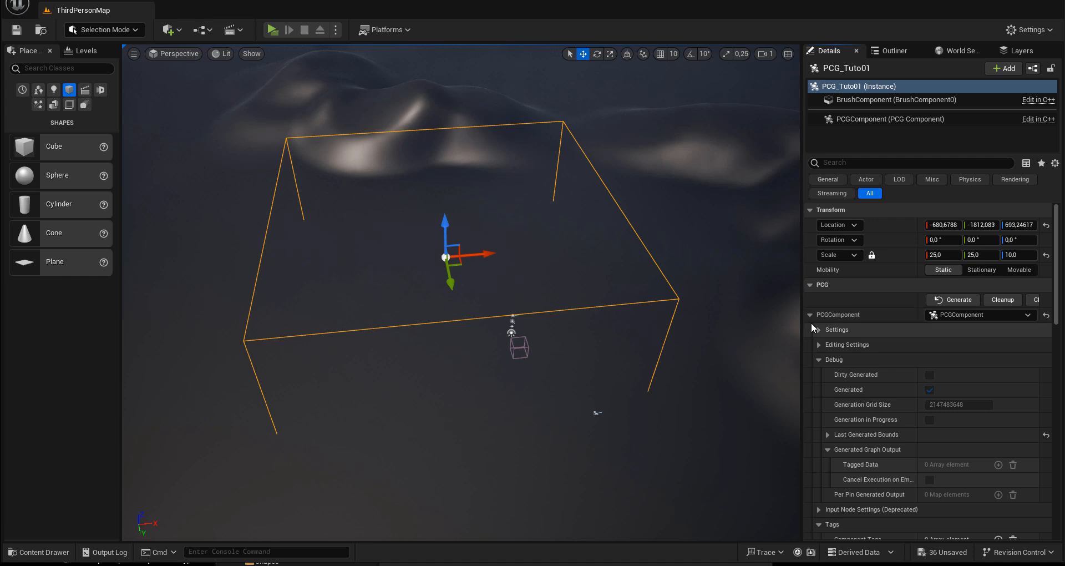
left_click(819, 345)
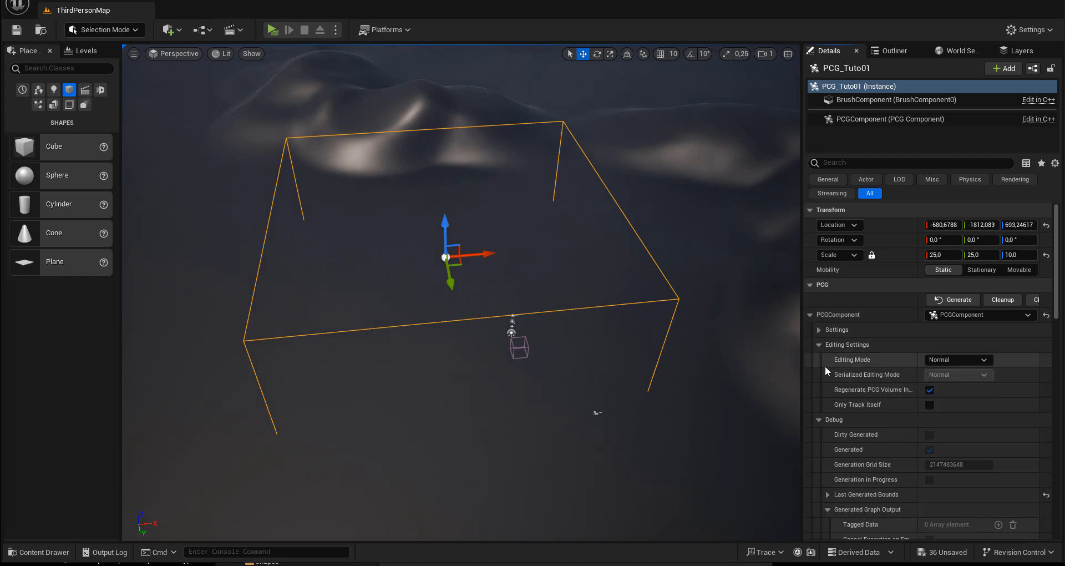
left_click(820, 330)
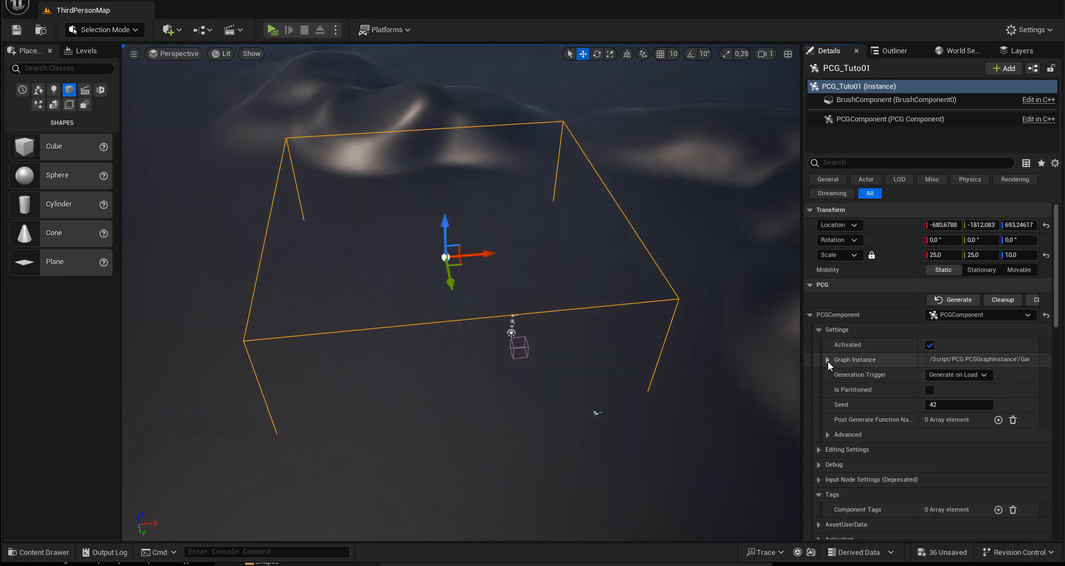
left_click(827, 360)
left_click(837, 374)
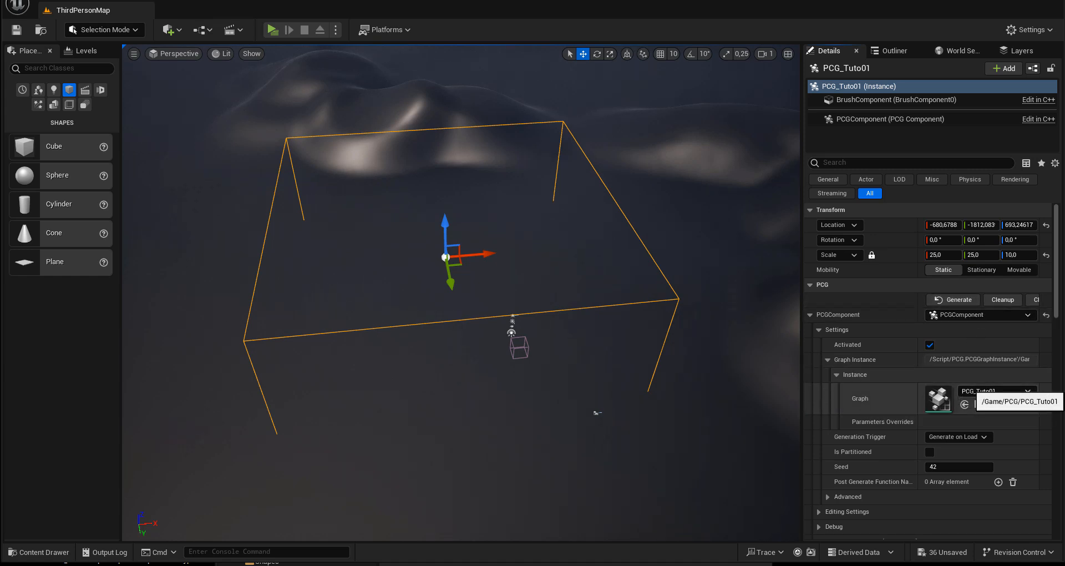
Step: Bring the PCG_Tuto01 graph window back over the level and enable Debug on the Surface Sampler node
left_click_drag(1064, 232, 307, 107)
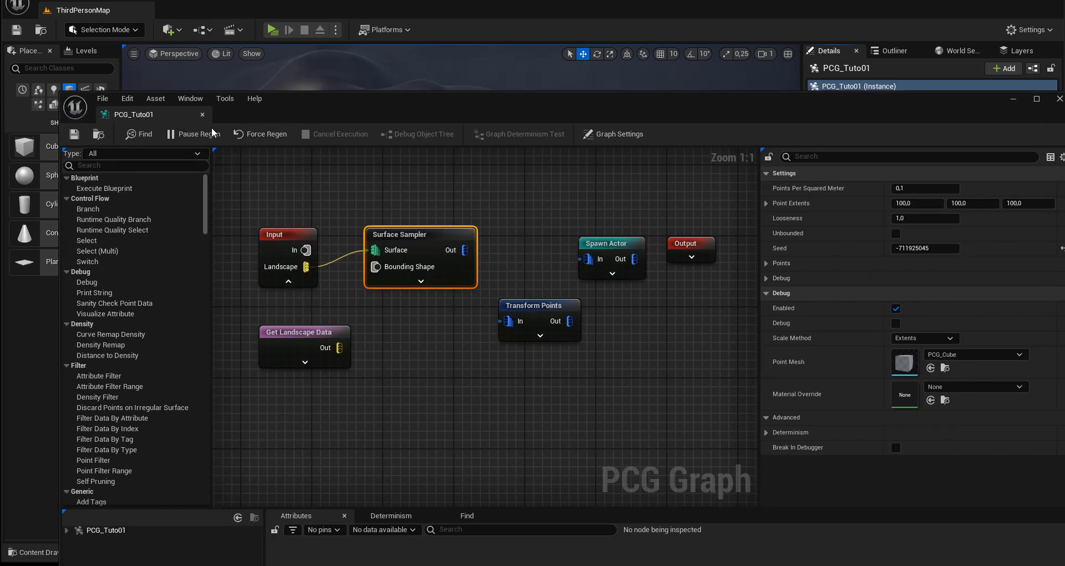
right_click(419, 236)
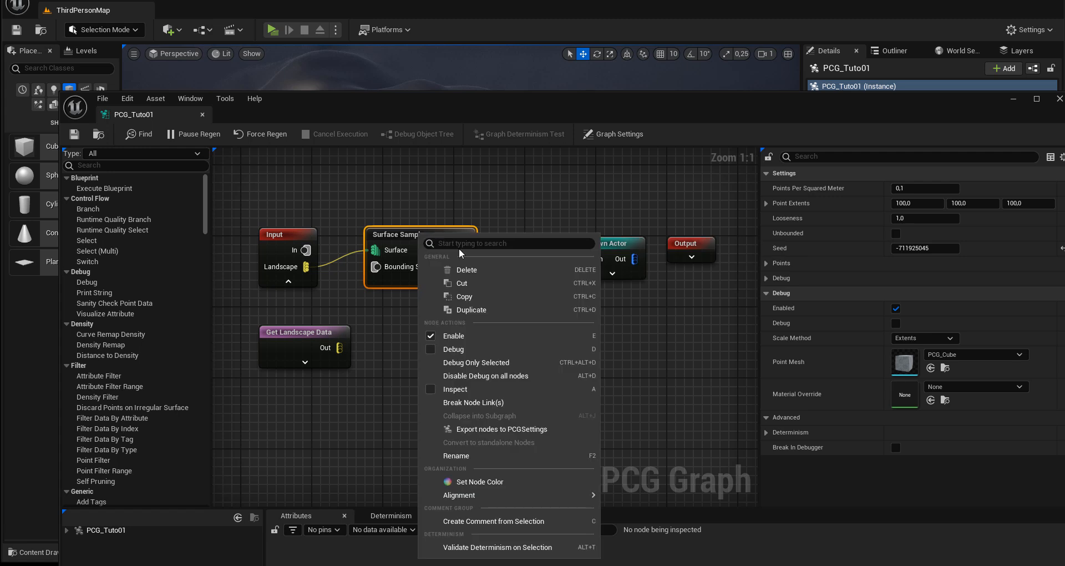
left_click(438, 350)
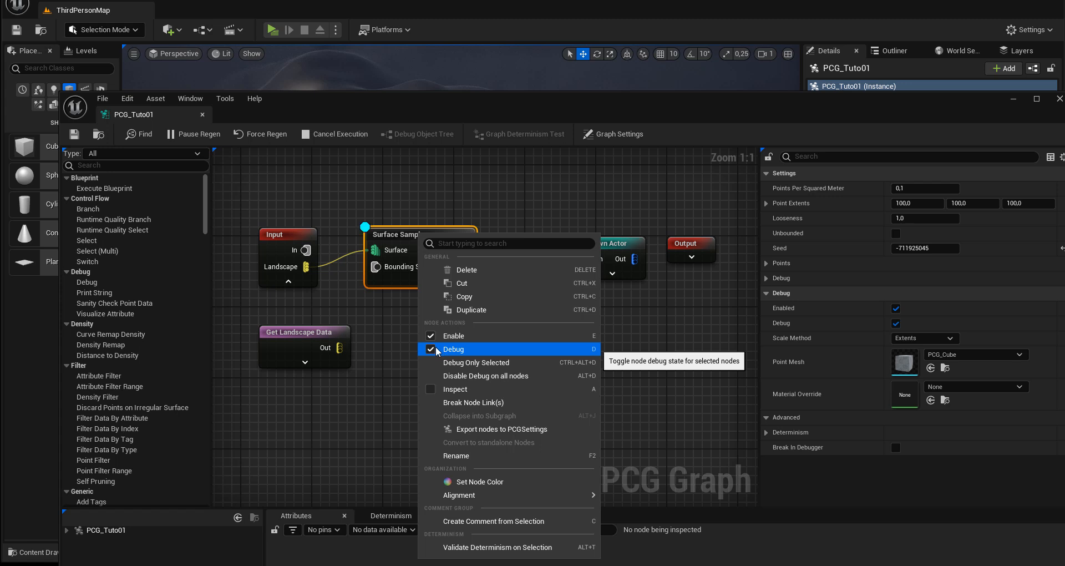
left_click(393, 238)
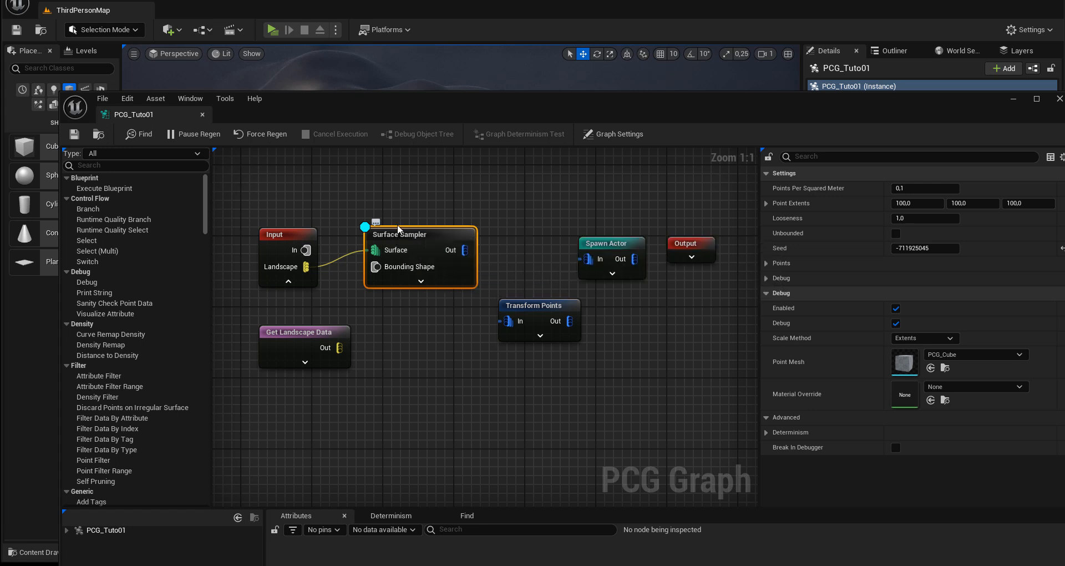
right_click(394, 238)
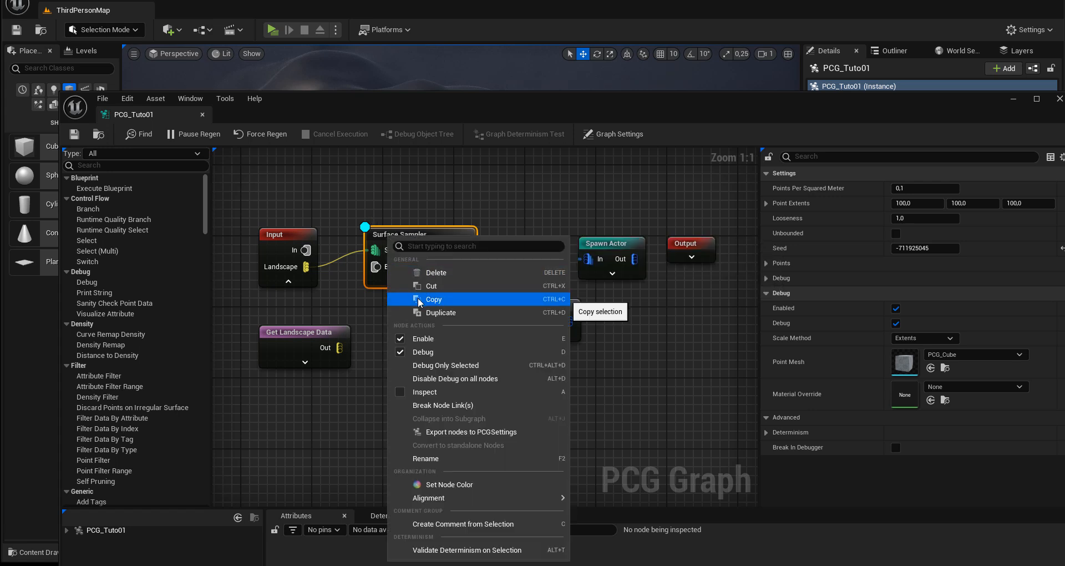
left_click(387, 229)
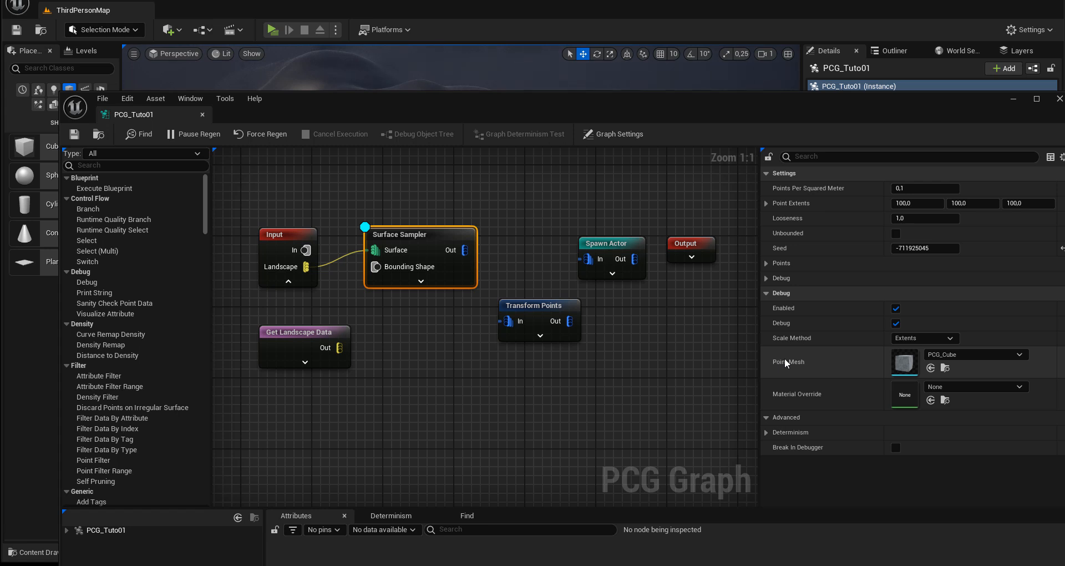
Step: Set the Surface Sampler's debug Point Mesh to the Cone static mesh and save the graph
left_click_drag(558, 307, 557, 324)
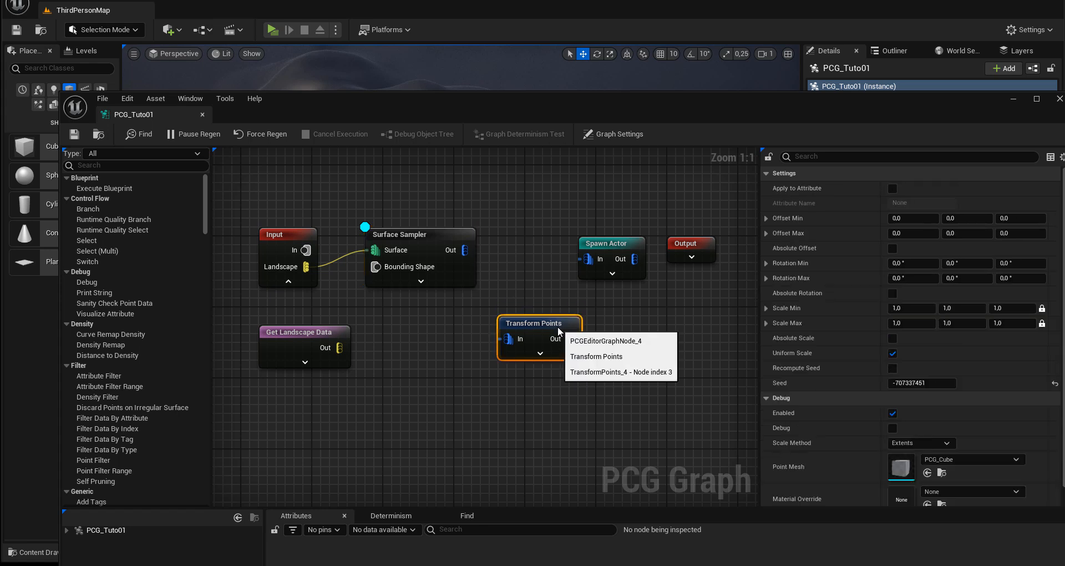
left_click(459, 245)
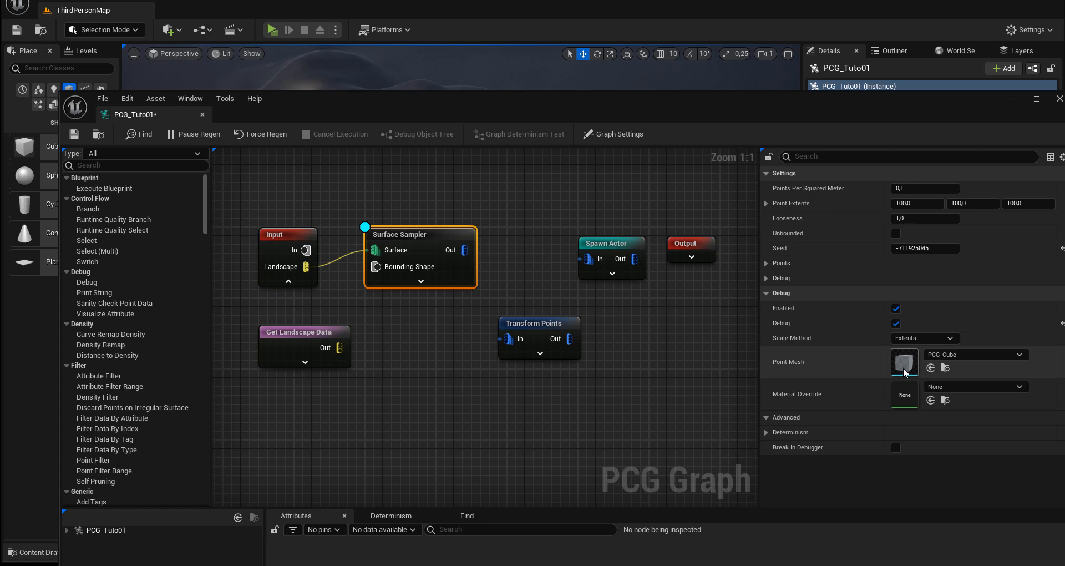
left_click(951, 357)
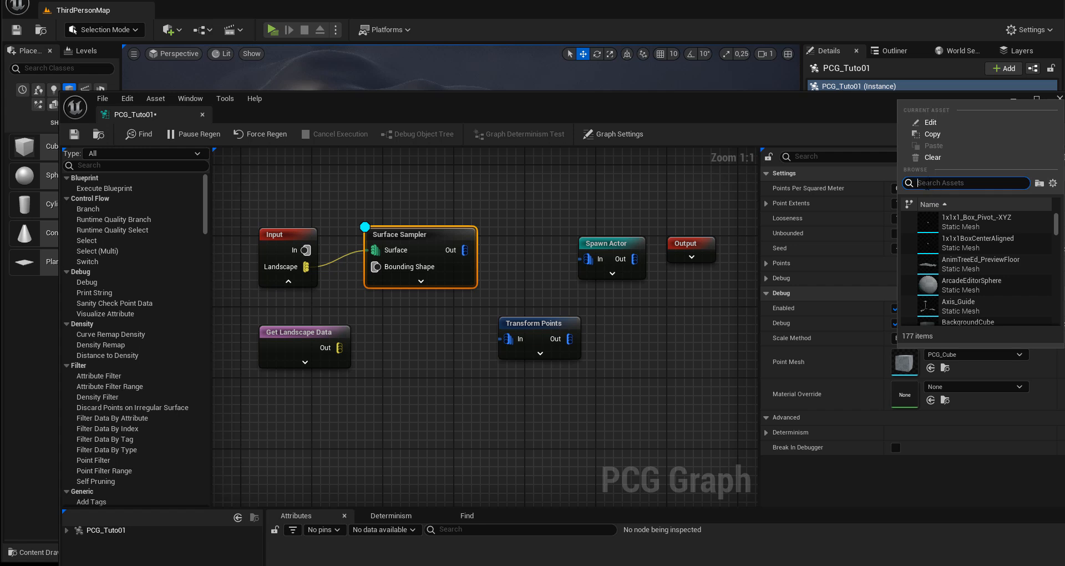
type("cone")
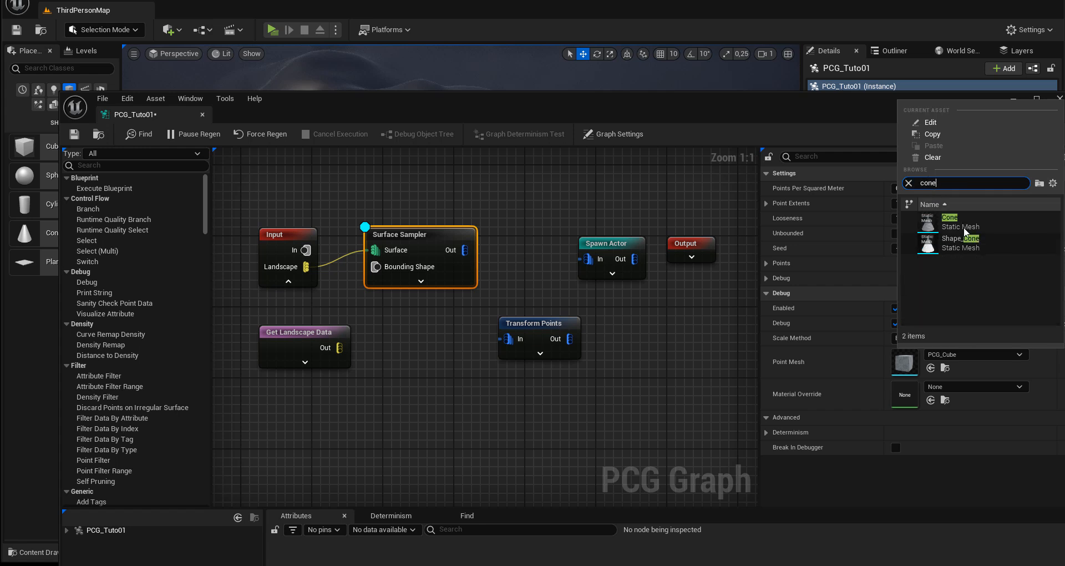
left_click(962, 228)
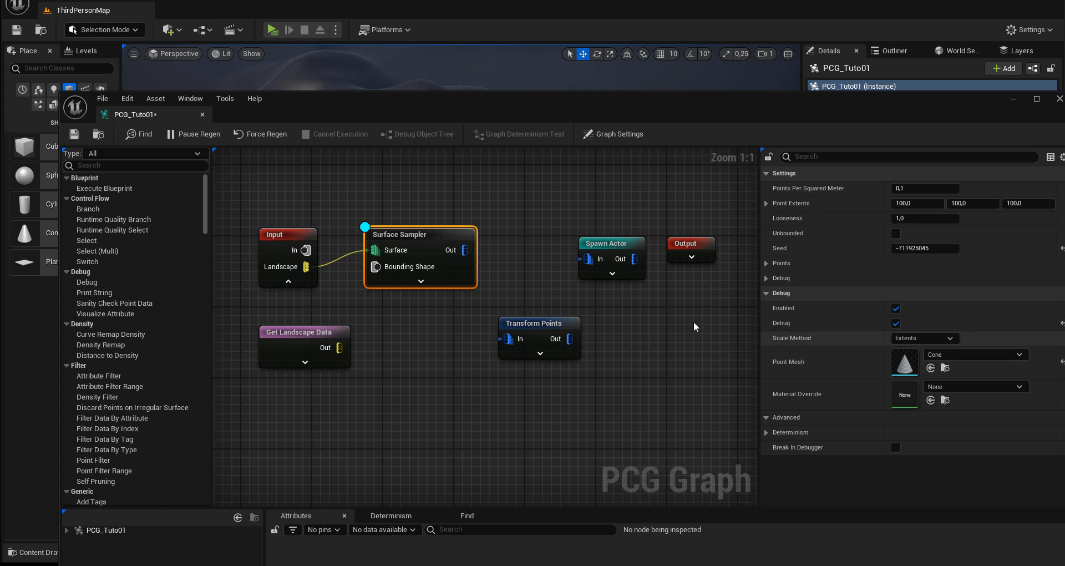
left_click(74, 134)
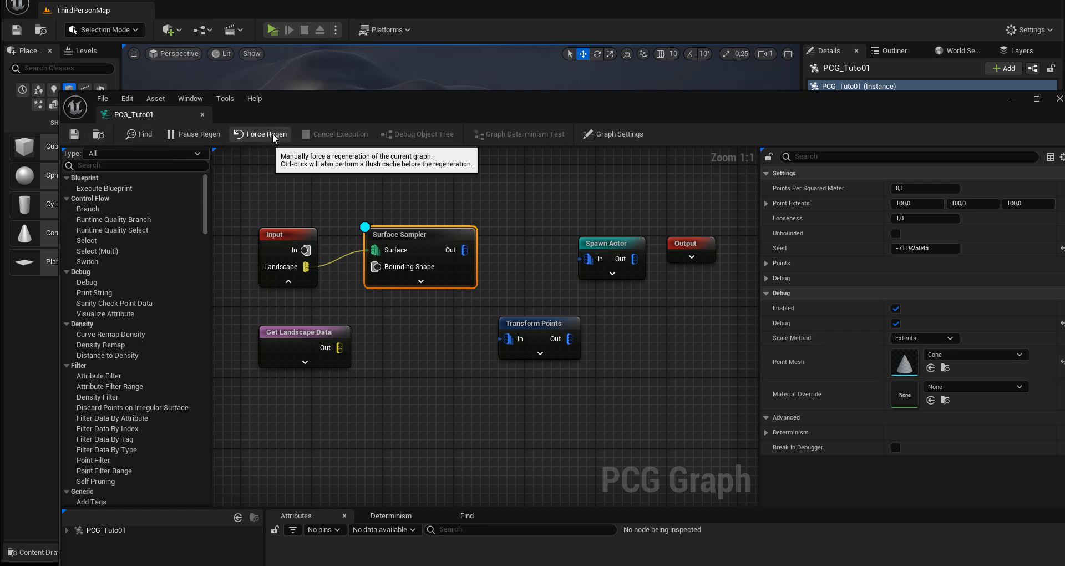
Step: Uncover the level view and select NewBlueprint to inspect the debug cones without the volume's selection highlight
left_click_drag(317, 102, 1064, 192)
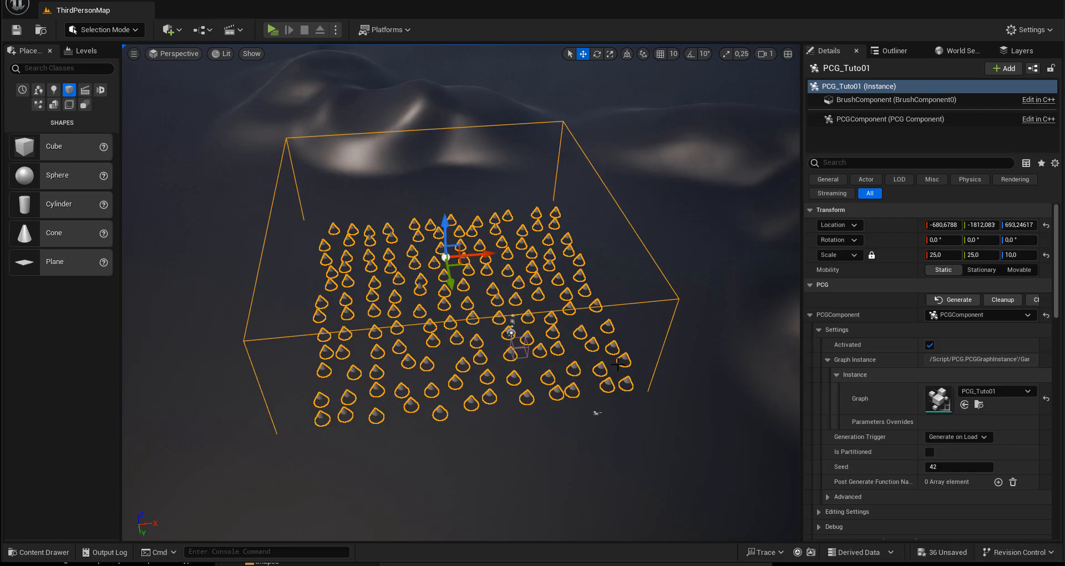
right_click_drag(560, 382, 632, 390)
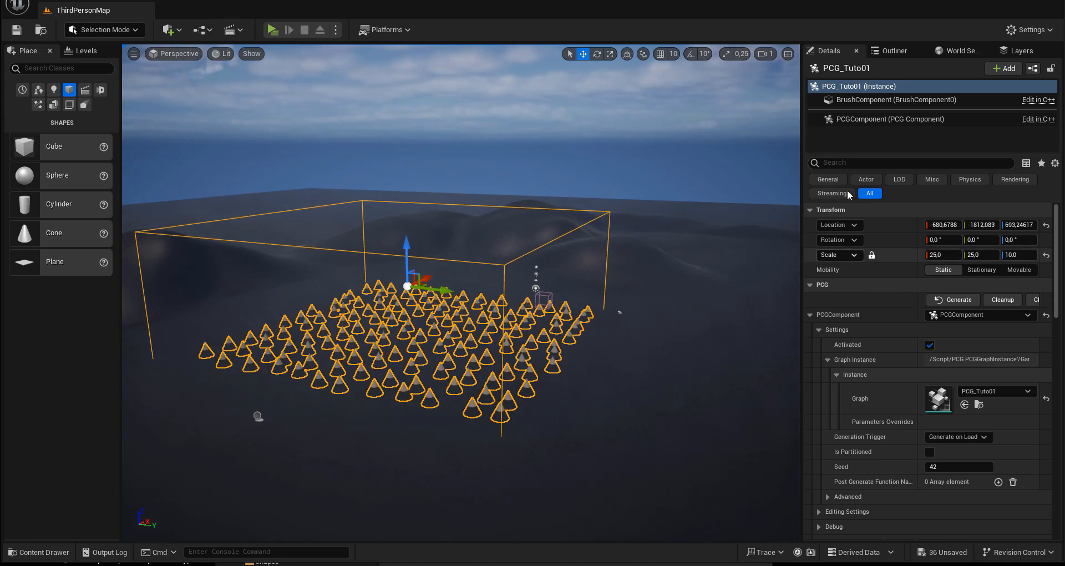
left_click(888, 51)
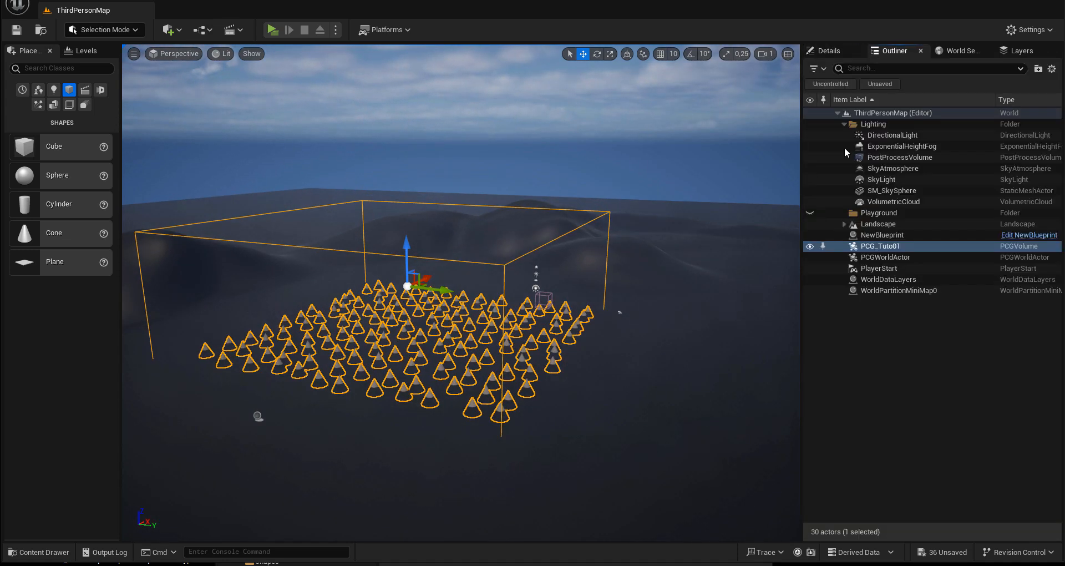
left_click(881, 236)
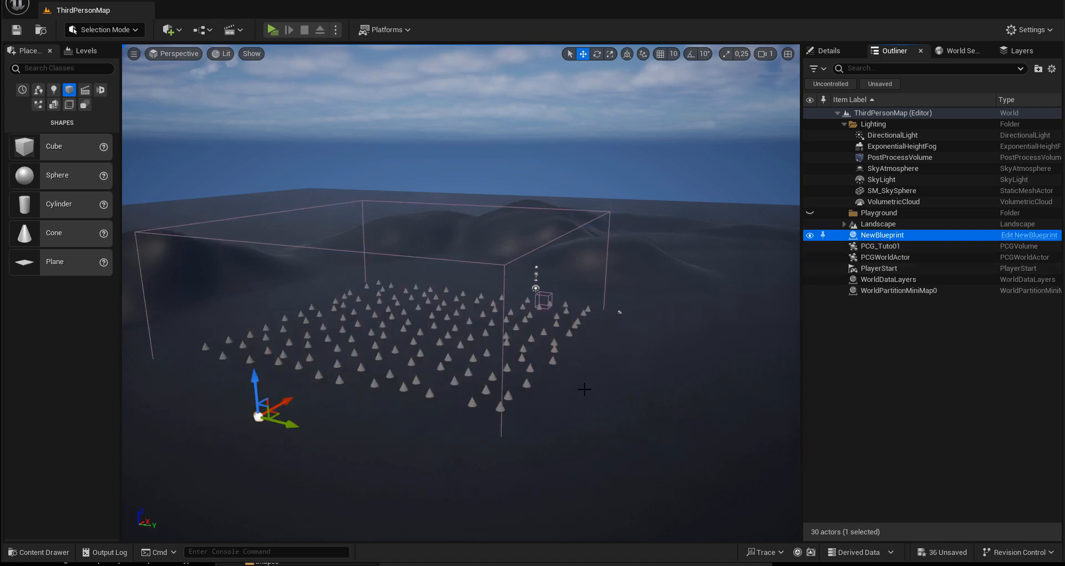
mouse_move(584, 389)
left_mouse_down("alt")
mouse_move(516, 433)
mouse_move(488, 410)
mouse_move(591, 339)
mouse_move(588, 316)
mouse_move(575, 376)
left_mouse_up("alt")
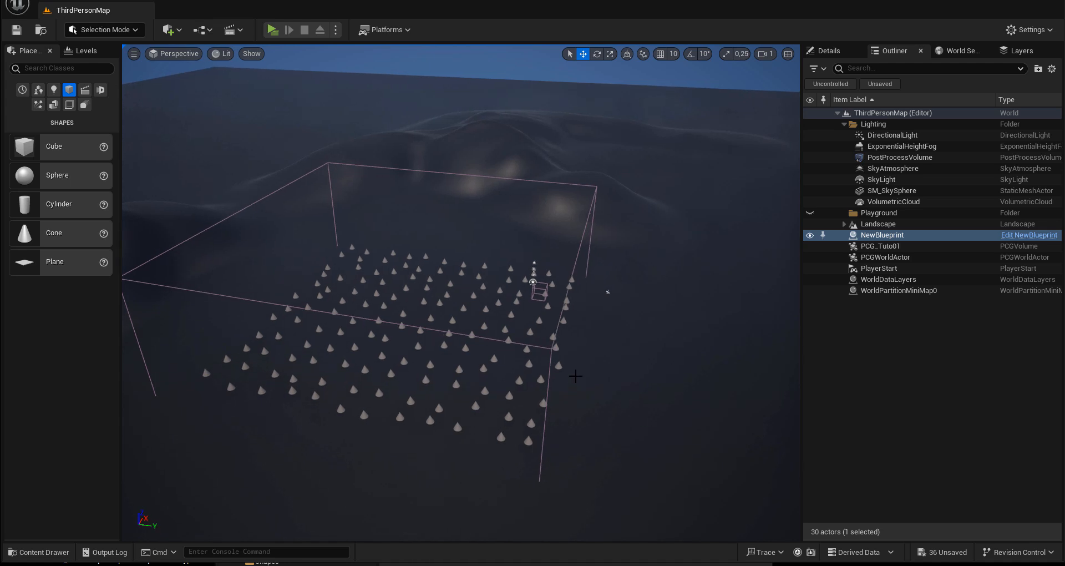
Step: Select the PCG_Tuto01 volume and move it horizontally over the nearby hill
left_click(552, 349)
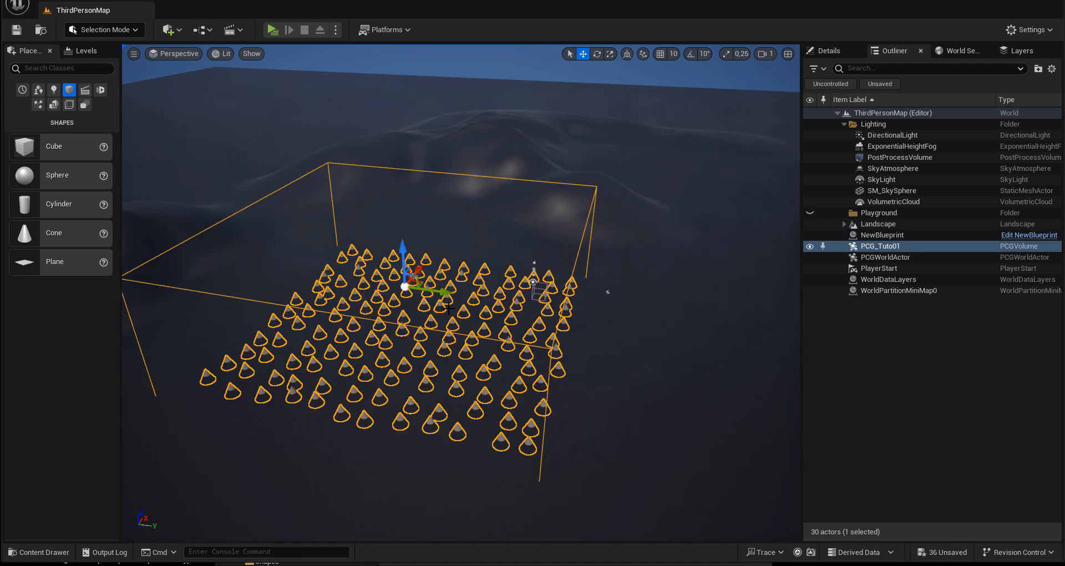
left_click_drag(444, 293, 317, 314)
middle_click_drag(393, 369, 394, 383)
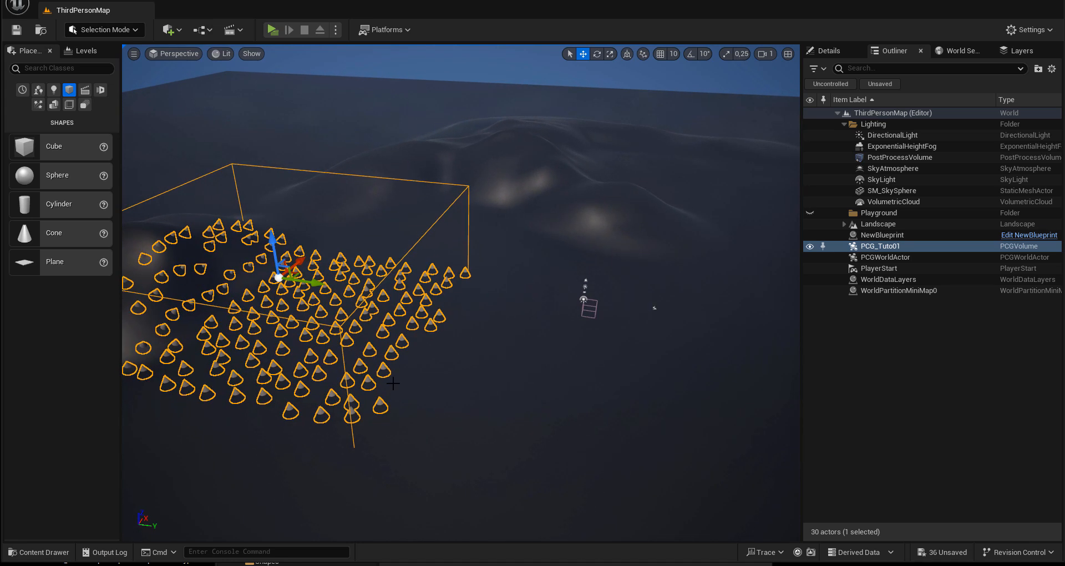
left_click_drag(393, 383, 499, 322, "alt")
left_click_drag(361, 397, 233, 463, "alt")
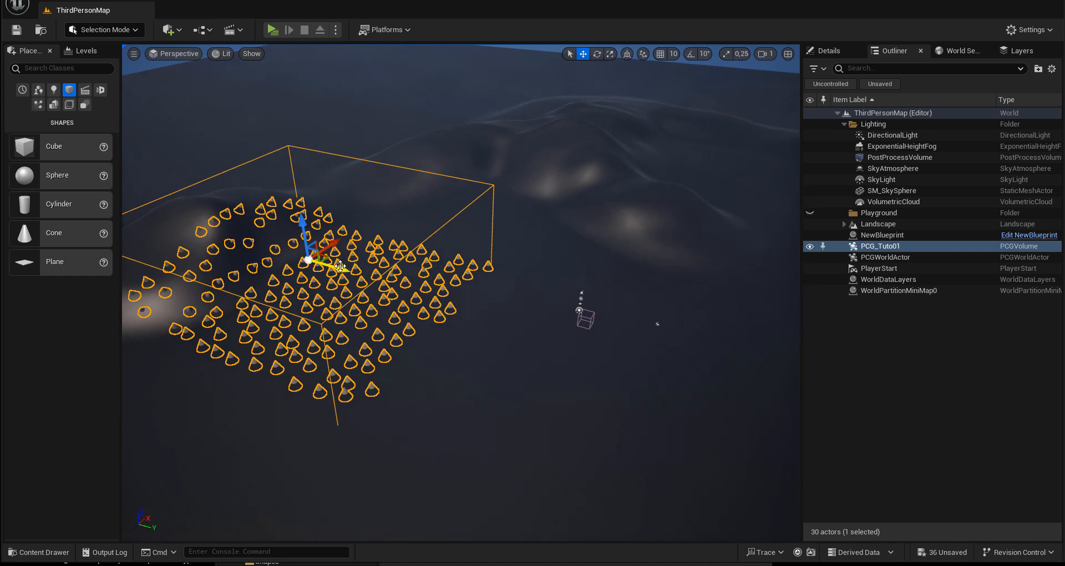
left_click_drag(340, 266, 258, 237)
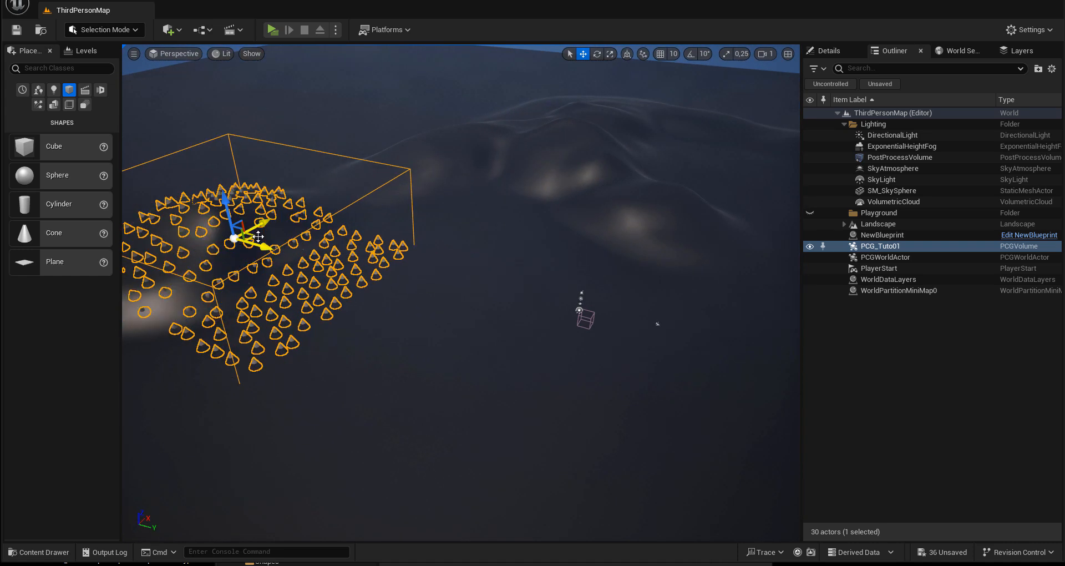
left_click_drag(311, 311, 285, 327, "alt")
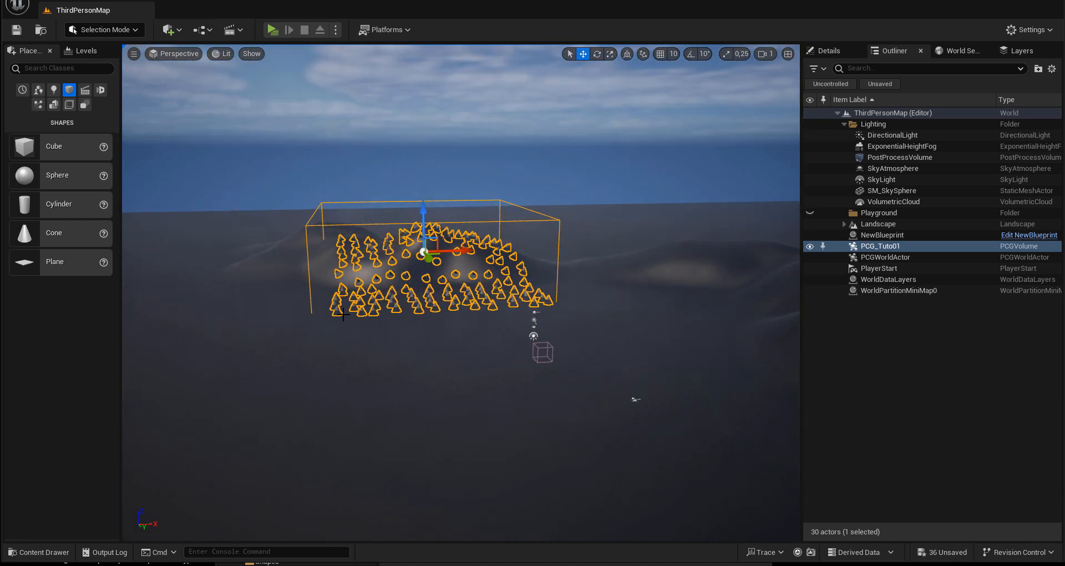
Step: Focus on the PCG_Tuto01 volume and raise it until its base clears the flat ground, leaving only the hill inside
key("f")
left_click_drag(353, 306, 533, 309, "alt")
left_click_drag(451, 280, 466, 221, "alt")
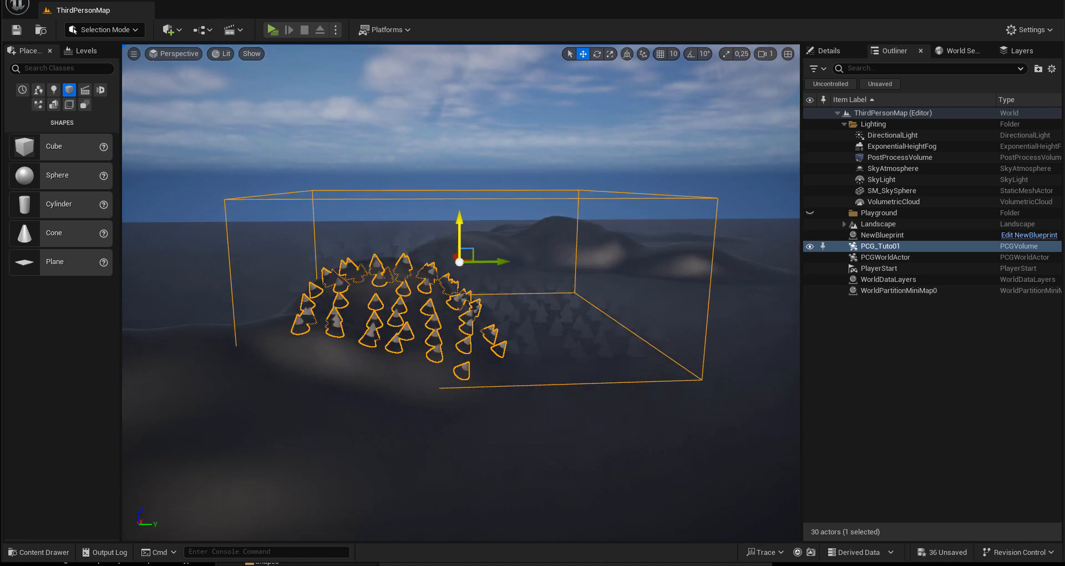
mouse_move(518, 362)
left_mouse_down("alt")
mouse_move(519, 351)
mouse_move(527, 379)
left_mouse_up("alt")
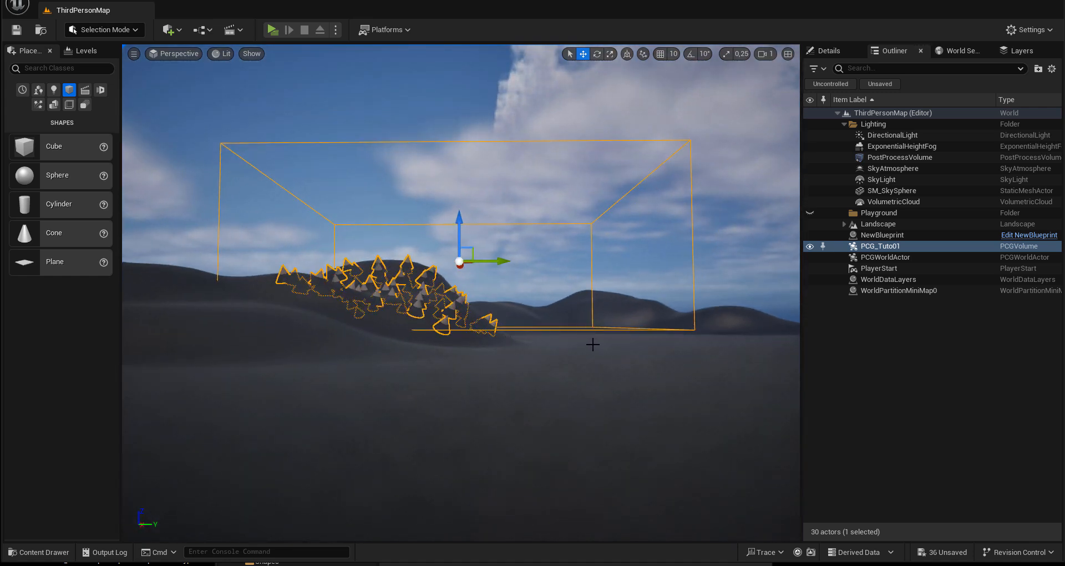
left_click_drag(592, 344, 455, 296, "alt")
left_click_drag(459, 227, 458, 216)
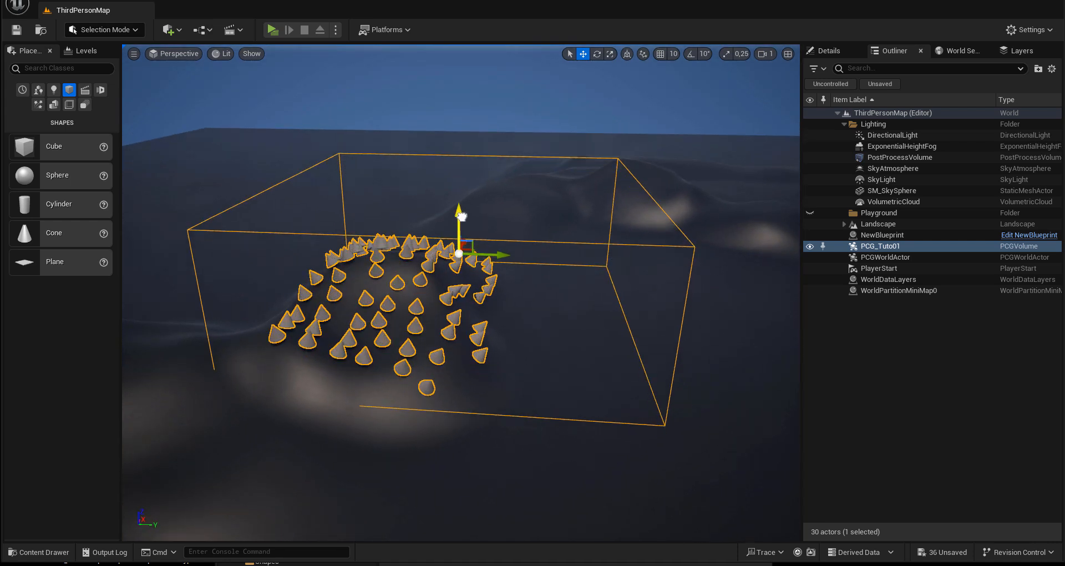
left_click_drag(447, 334, 428, 301, "alt")
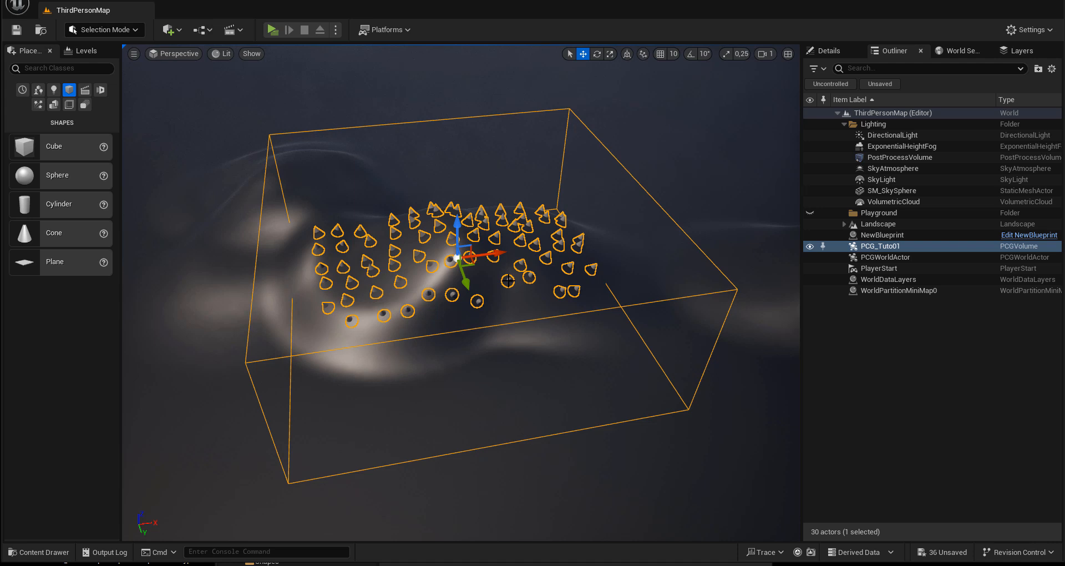
left_click_drag(438, 306, 415, 291, "alt")
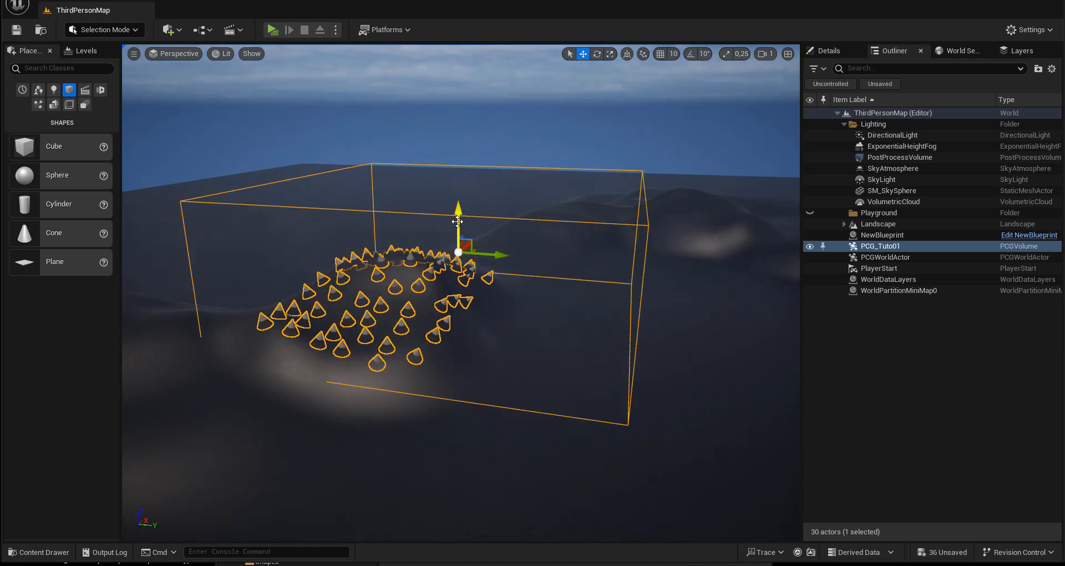
Step: Lower the PCG_Tuto01 volume below the hilltop and shift it sideways so that it samples only the low ground around the hill
left_click_drag(457, 214, 467, 342)
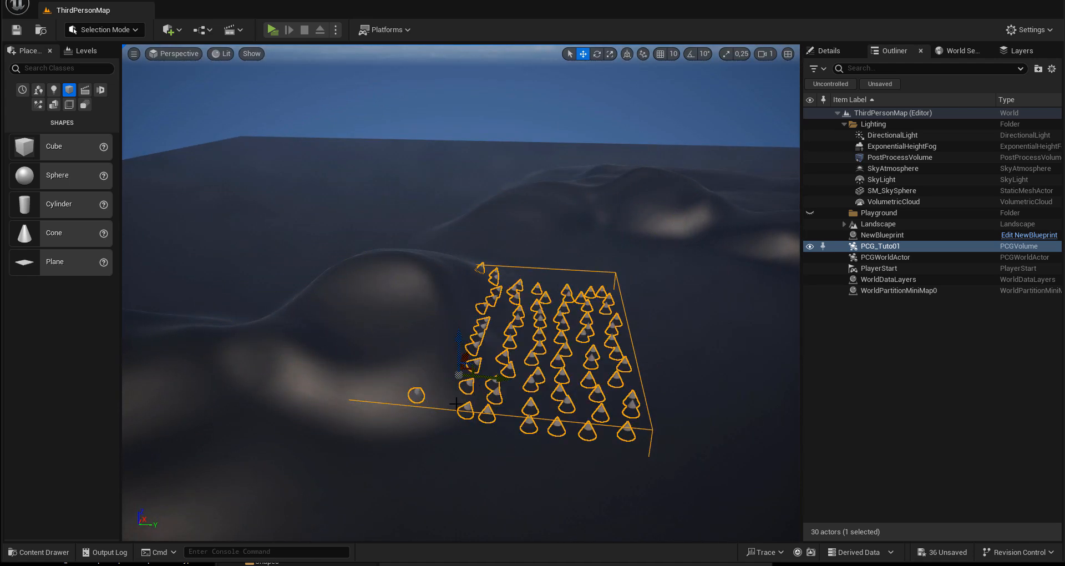
left_click_drag(486, 381, 447, 375)
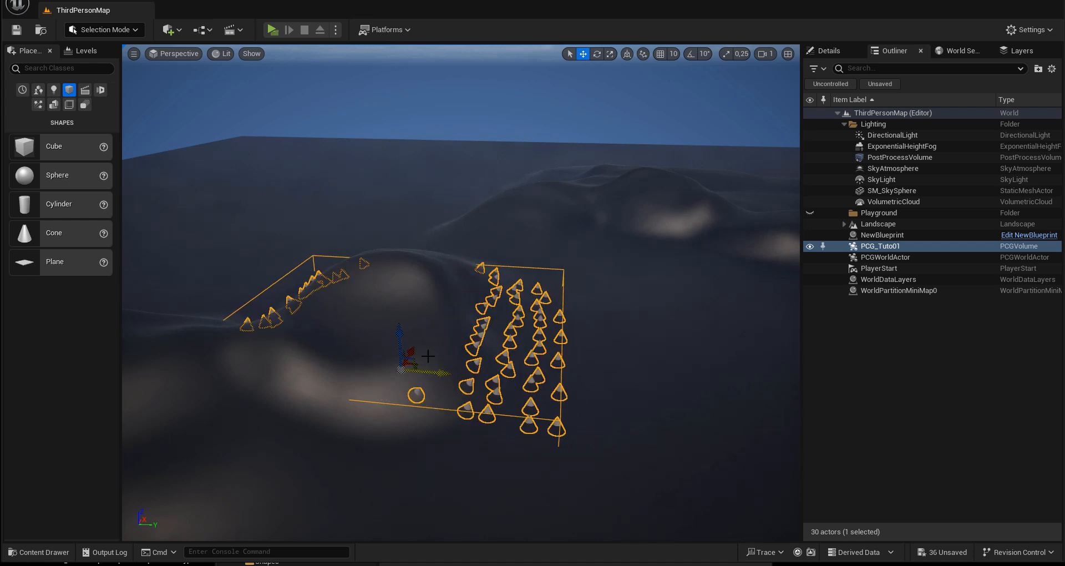
left_click_drag(399, 332, 400, 337)
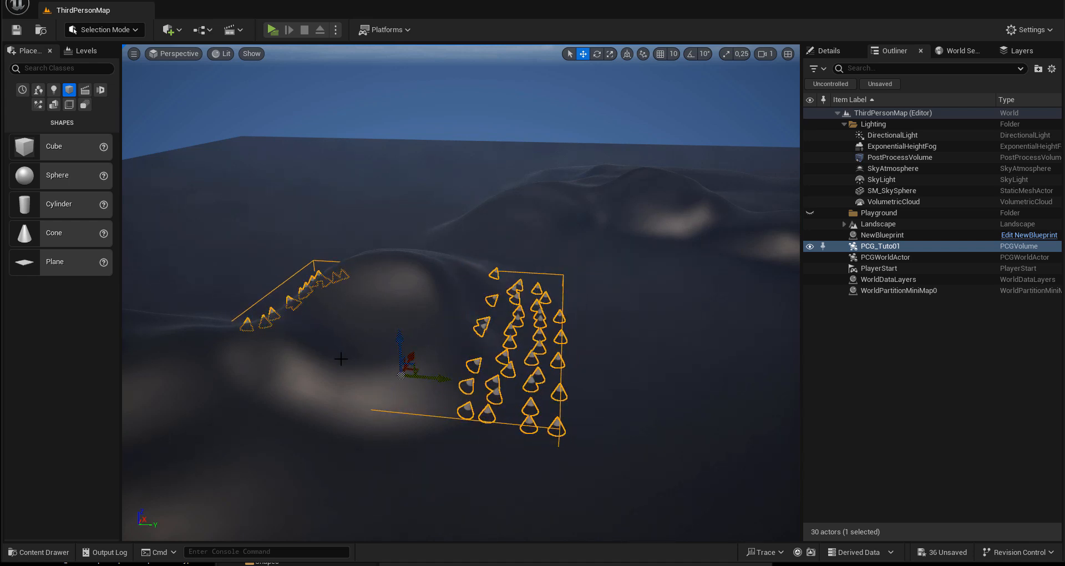
Step: View the PCG_Tuto01 volume from several sides and raise it until it encloses the hill and surrounding ground
left_click_drag(339, 357, 641, 373, "alt")
mouse_move(460, 425)
left_mouse_down()
mouse_move(390, 442)
mouse_move(444, 419)
left_mouse_up()
left_click_drag(334, 447, 584, 427, "alt")
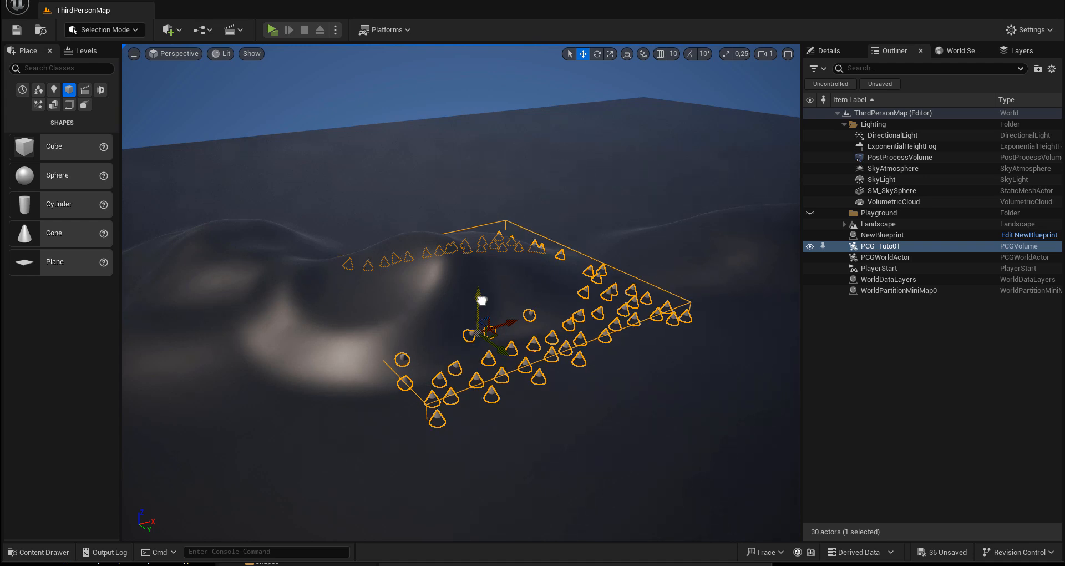
left_click_drag(481, 300, 478, 248)
left_click_drag(550, 374, 410, 391, "alt")
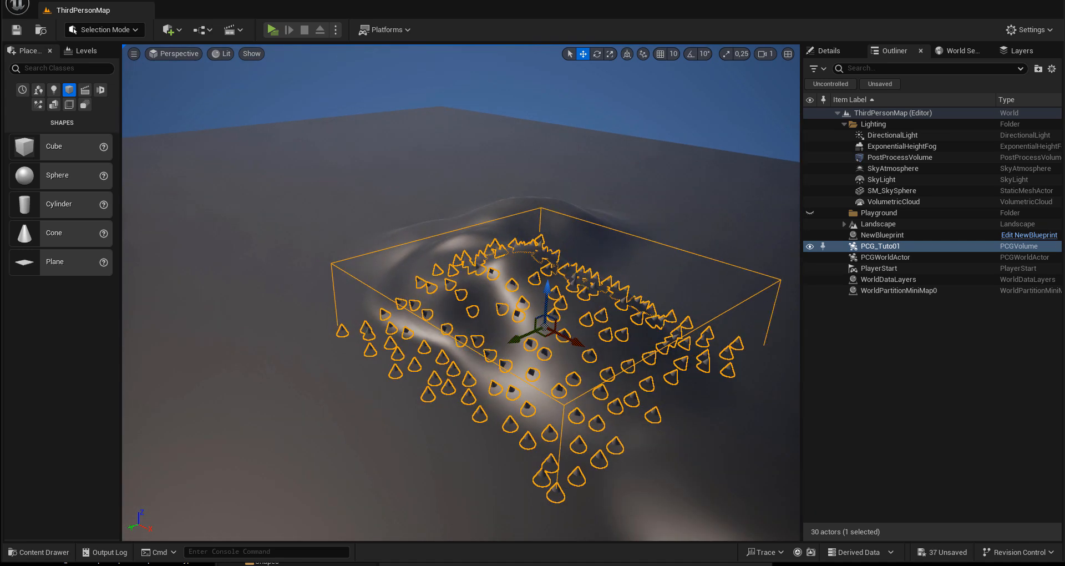
Step: Bring back the PCG_Tuto01 graph window and space out the Input, Surface Sampler and Get Landscape Data nodes
left_click_drag(1064, 106, 305, 92)
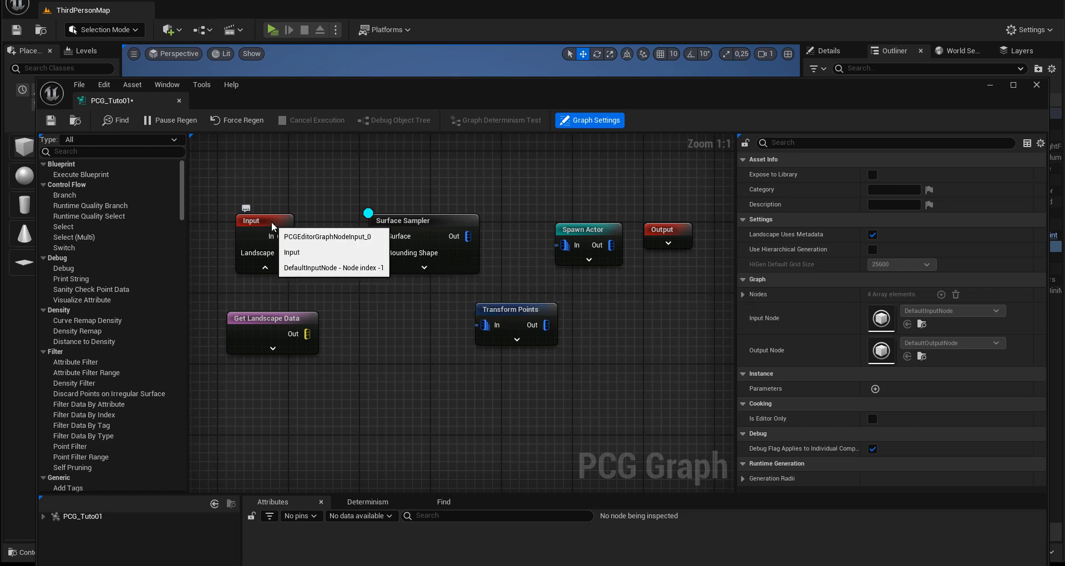
left_click_drag(271, 221, 263, 212)
left_click_drag(405, 220, 390, 222)
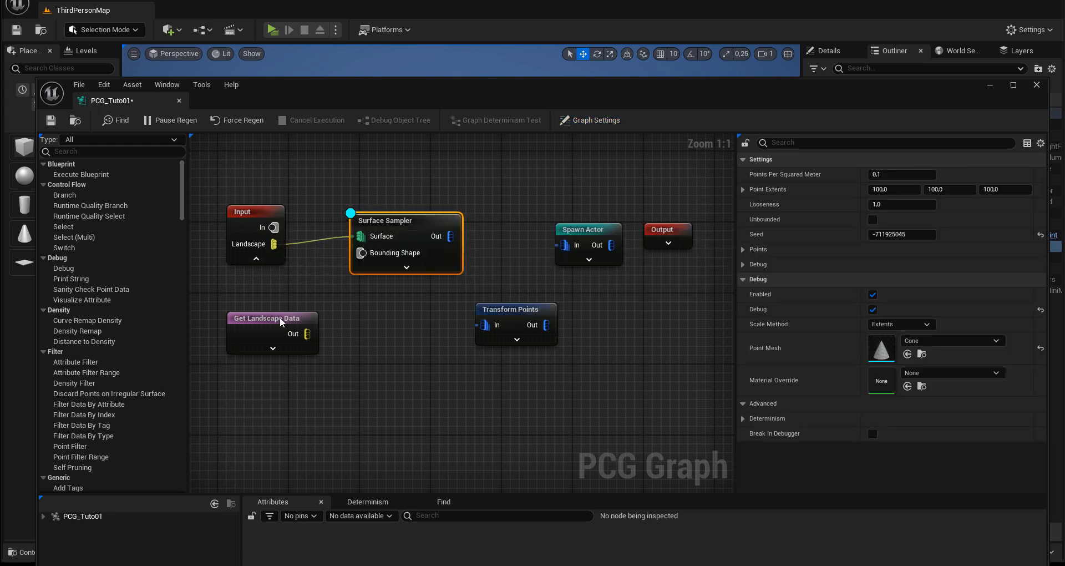
left_click_drag(277, 317, 269, 326)
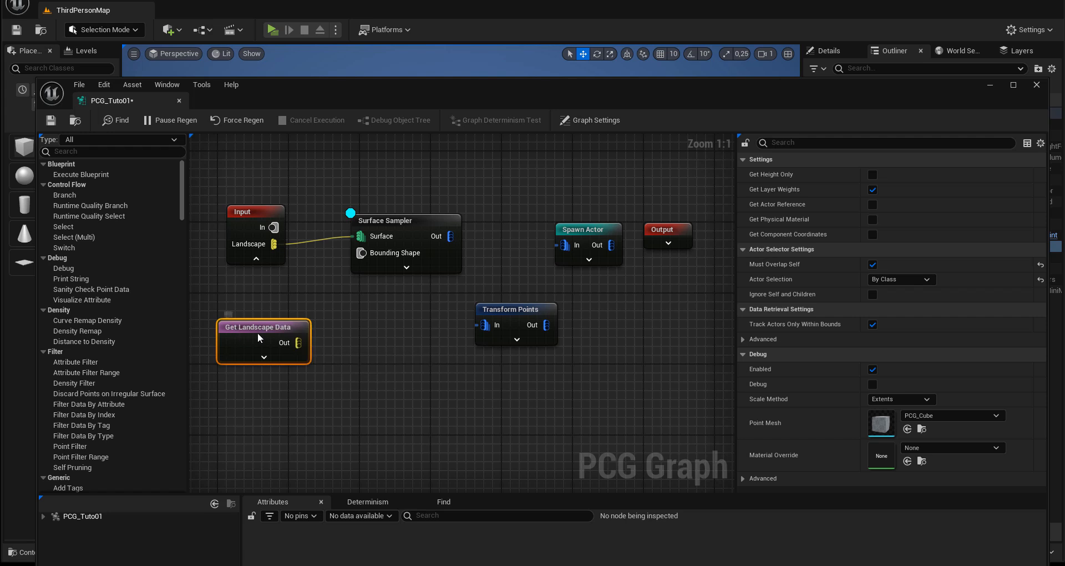
Step: Break the Input link on the Surface Sampler's Surface pin and connect Get Landscape Data's Out pin to it instead
left_click_drag(297, 342, 340, 327)
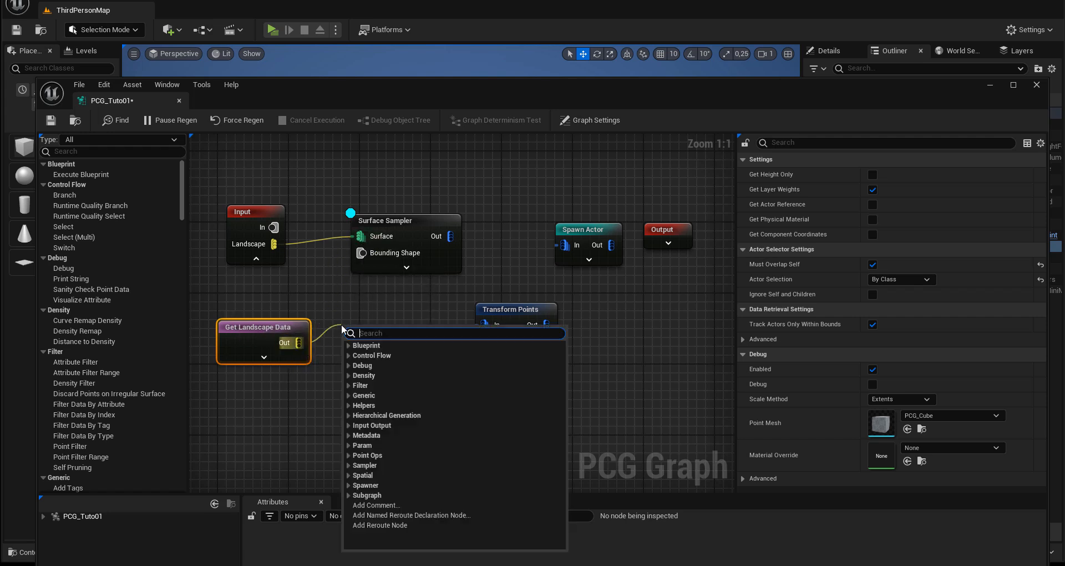
left_click(335, 304)
right_click(359, 236)
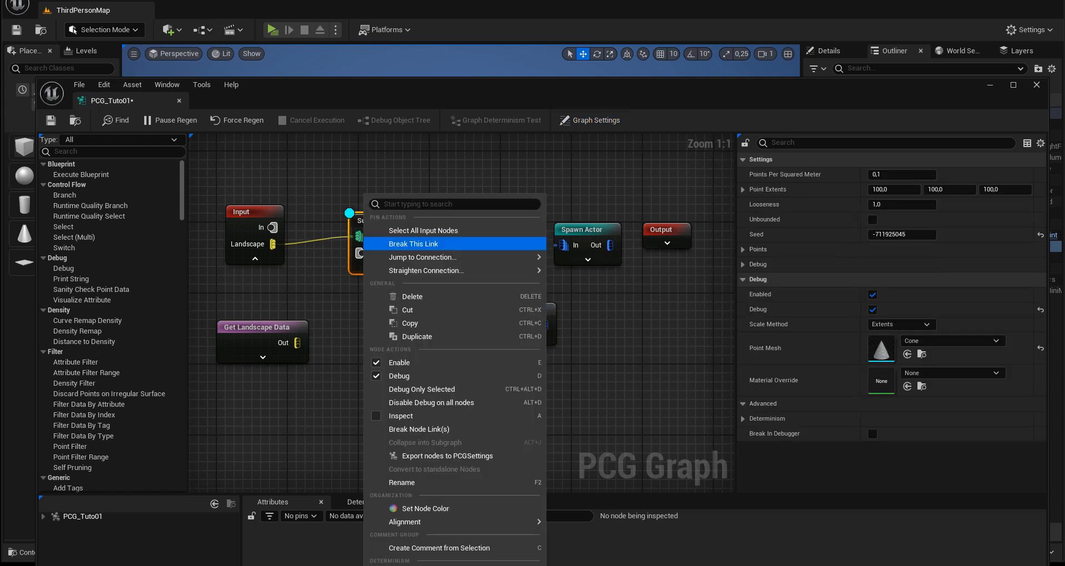
left_click(411, 244)
left_click_drag(298, 343, 356, 238)
Step: Review the Actor Selection choices of the Get Landscape Data node, keeping By Class
left_click(278, 329)
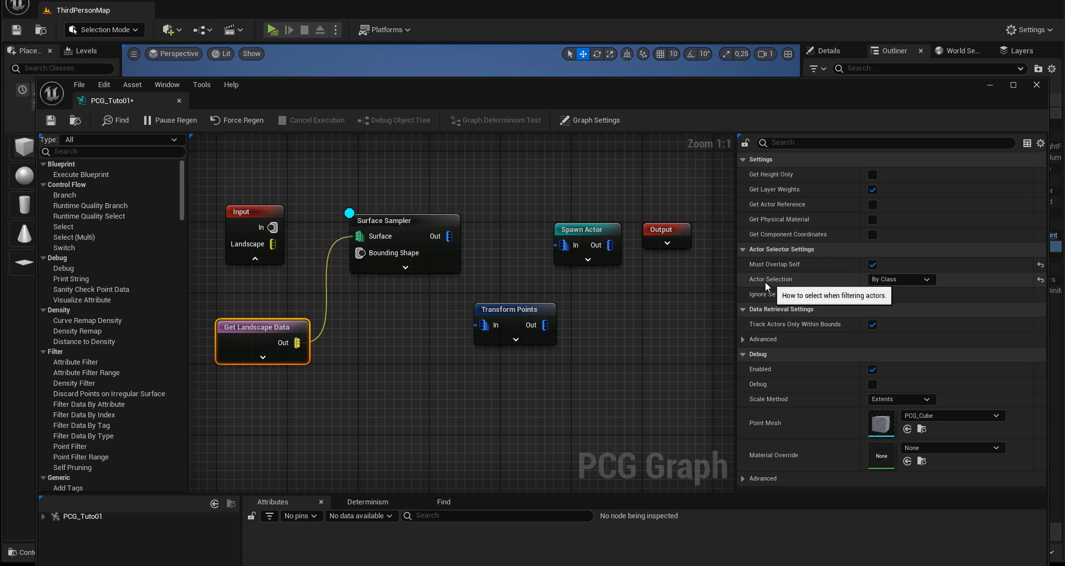
left_click(894, 279)
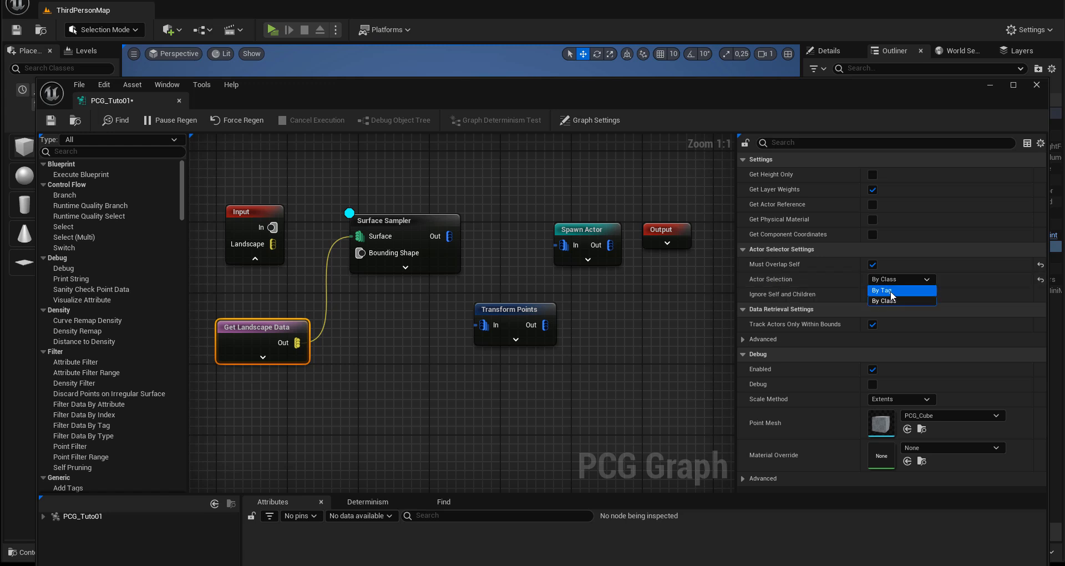
left_click(887, 300)
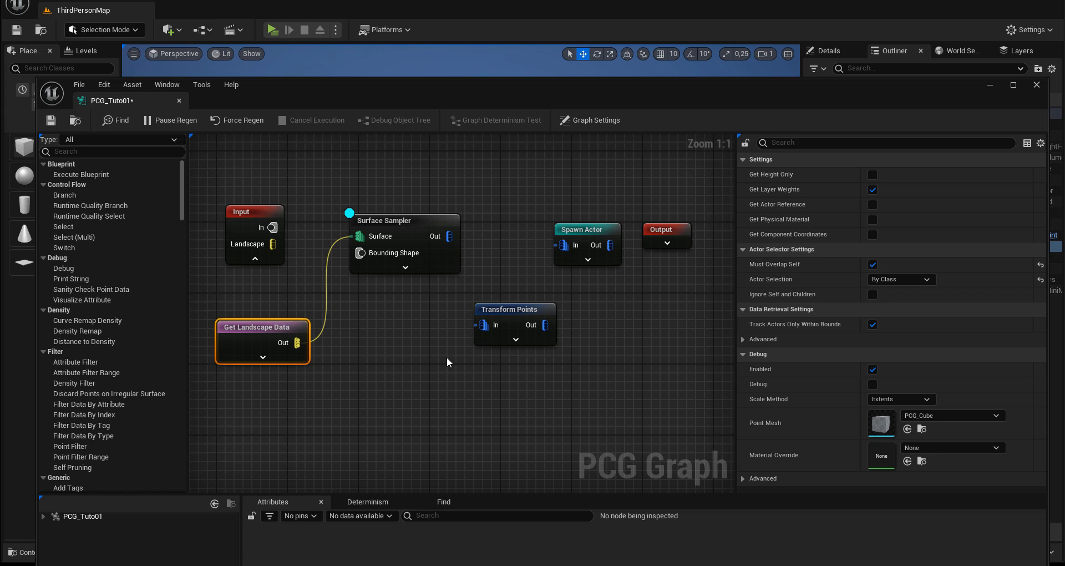
Step: Uncover the level view and move the PCG_Tuto01 volume horizontally toward the flat ground to test the landscape sampling
left_click_drag(364, 95, 1064, 294)
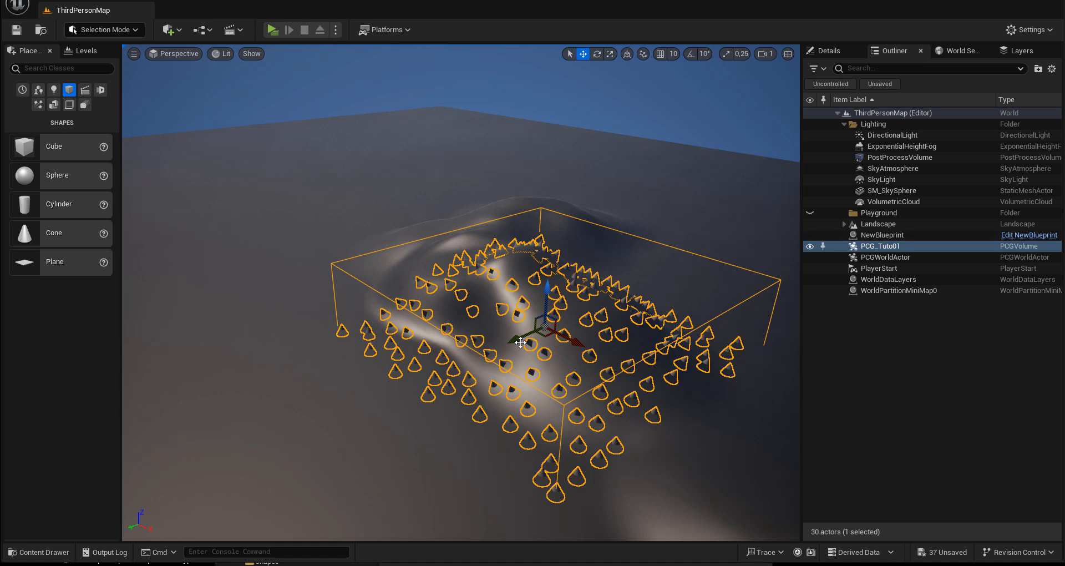
left_click_drag(516, 340, 458, 362)
mouse_move(492, 312)
left_mouse_down()
mouse_move(492, 329)
mouse_move(492, 314)
left_mouse_up()
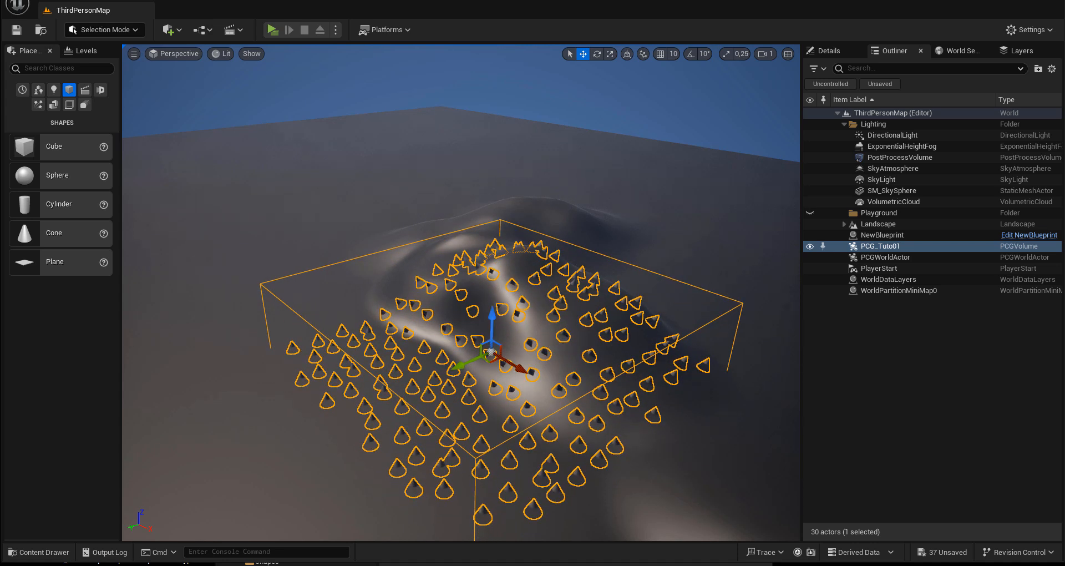
Step: Bring back the graph window and set Get Landscape Data's Actor Selection to By Tag
left_click_drag(1064, 106, 1018, 79)
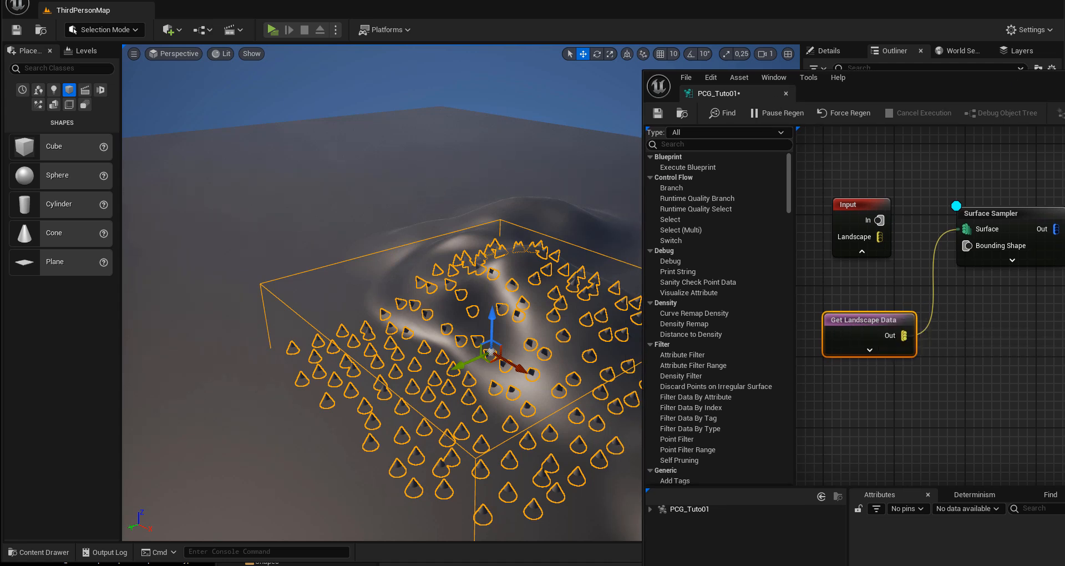
left_click_drag(1064, 85, 842, 79)
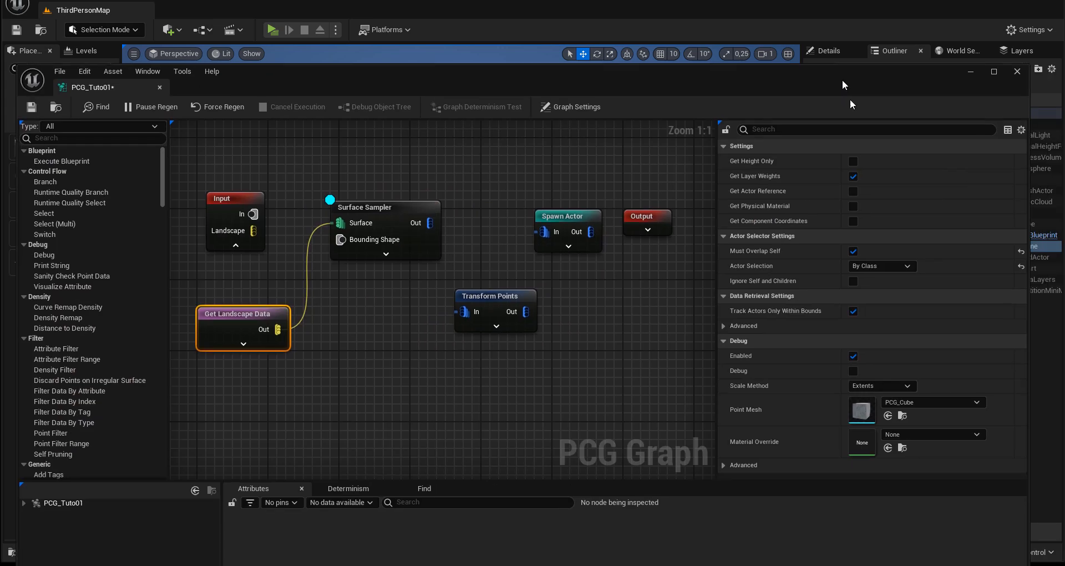
left_click(863, 266)
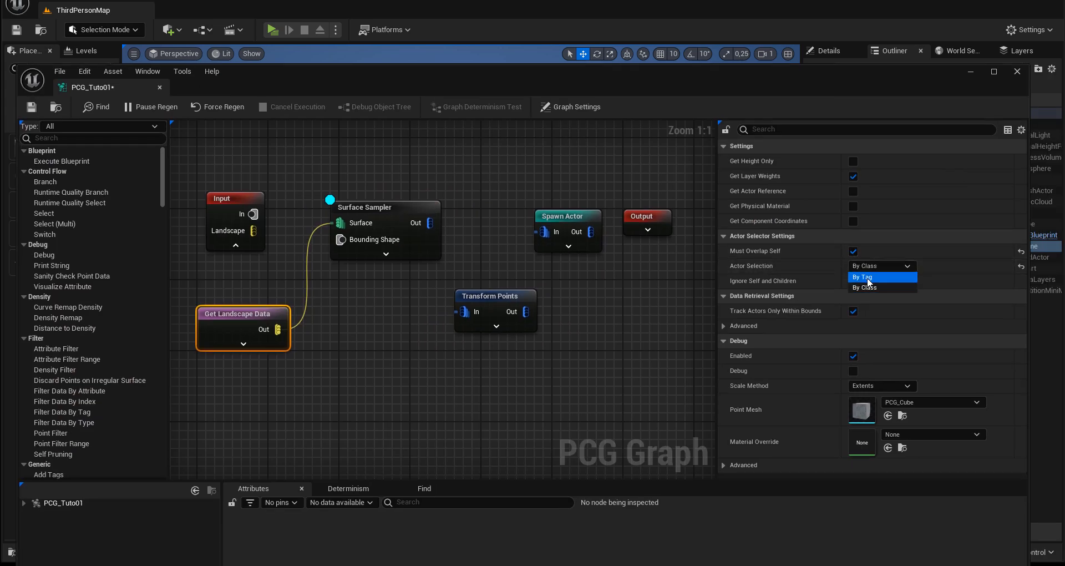
left_click(865, 277)
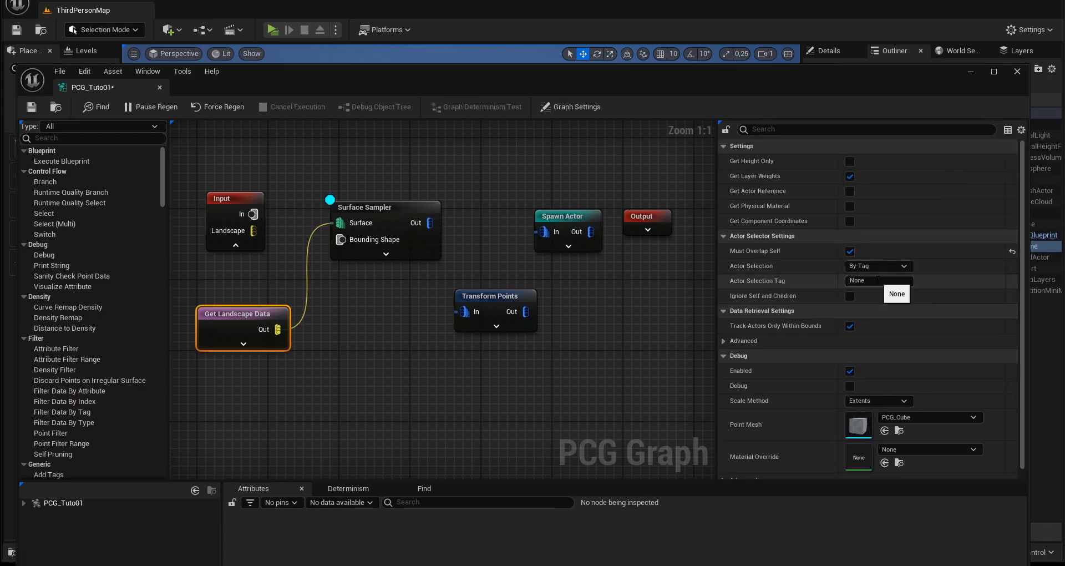
Step: Set the Get Landscape Data node's Actor Selection Tag to landbase and save the graph
left_click(868, 281)
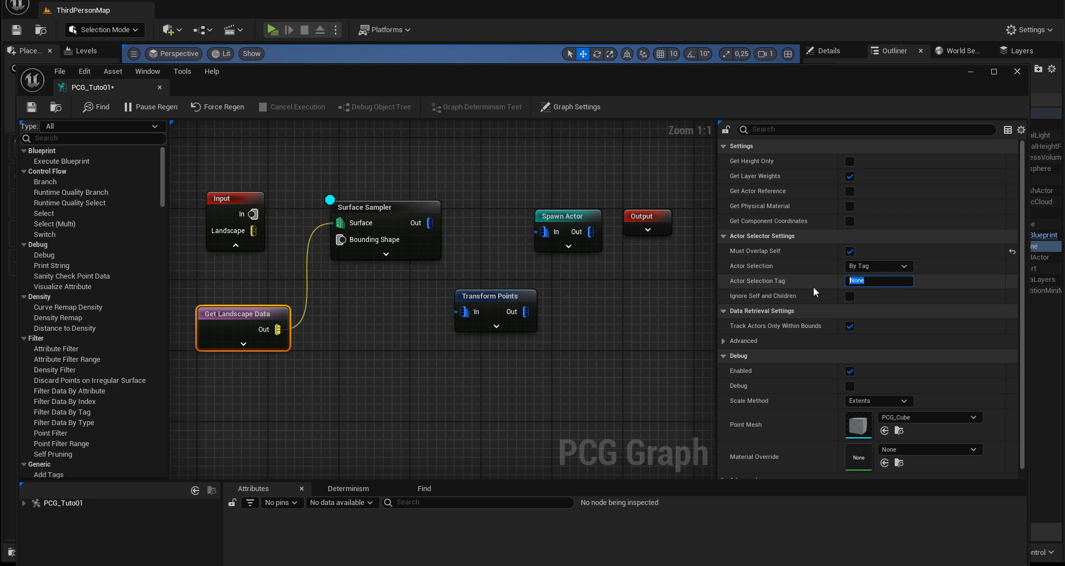
type("landbase")
key("shift+Left")
key("shift+Left")
key("shift+Left")
key("shift+Left")
key("shift+Left")
key("shift+Left")
key("shift+Left")
key("shift+Left")
left_click(880, 282)
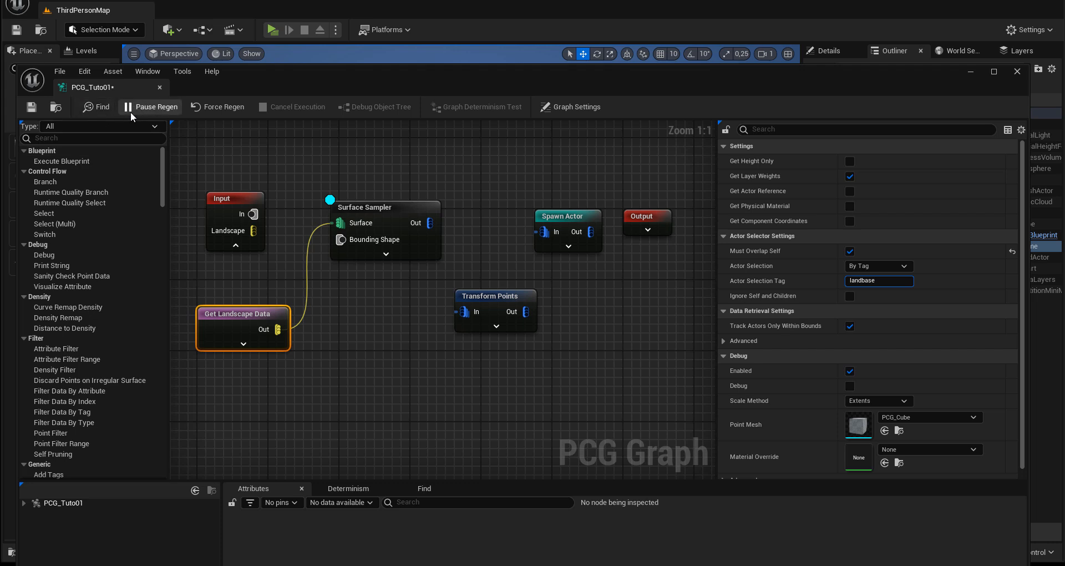
left_click(31, 107)
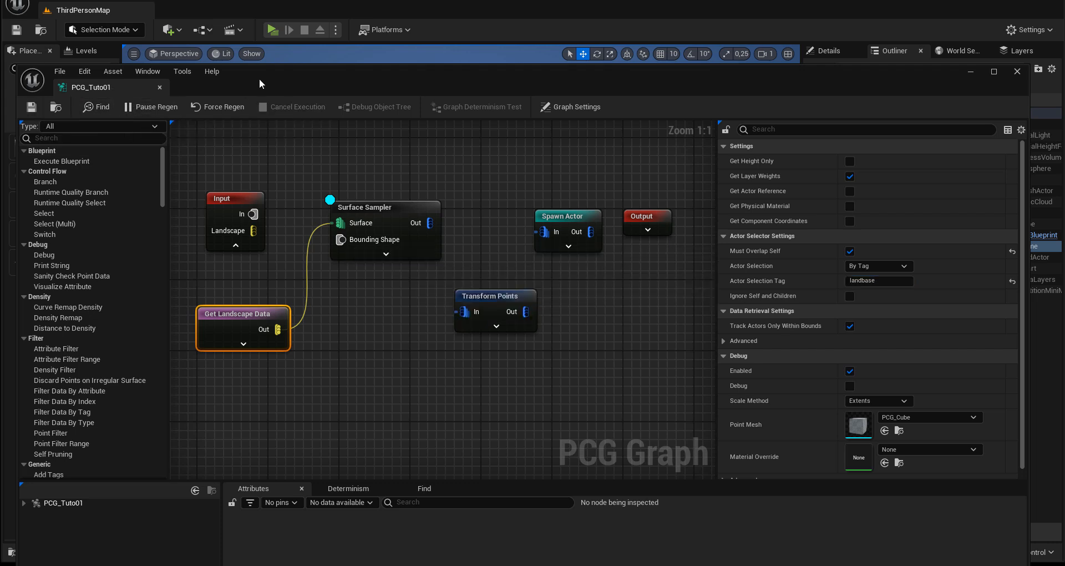
Step: Uncover the level view and add the actor tag landbase to the Landscape actor
left_click_drag(262, 81, 285, 85)
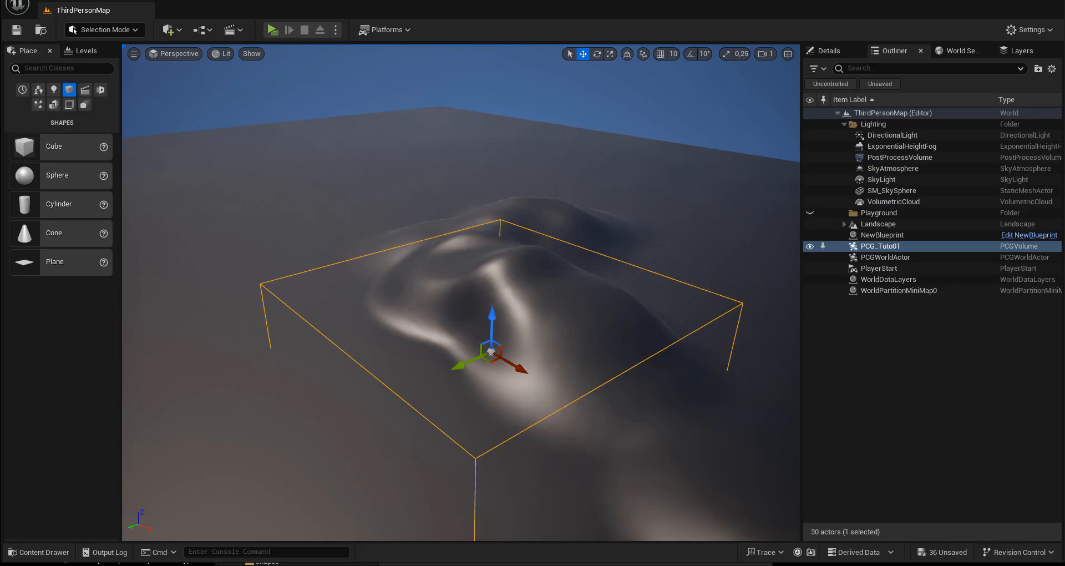
left_click(881, 224)
left_click(821, 51)
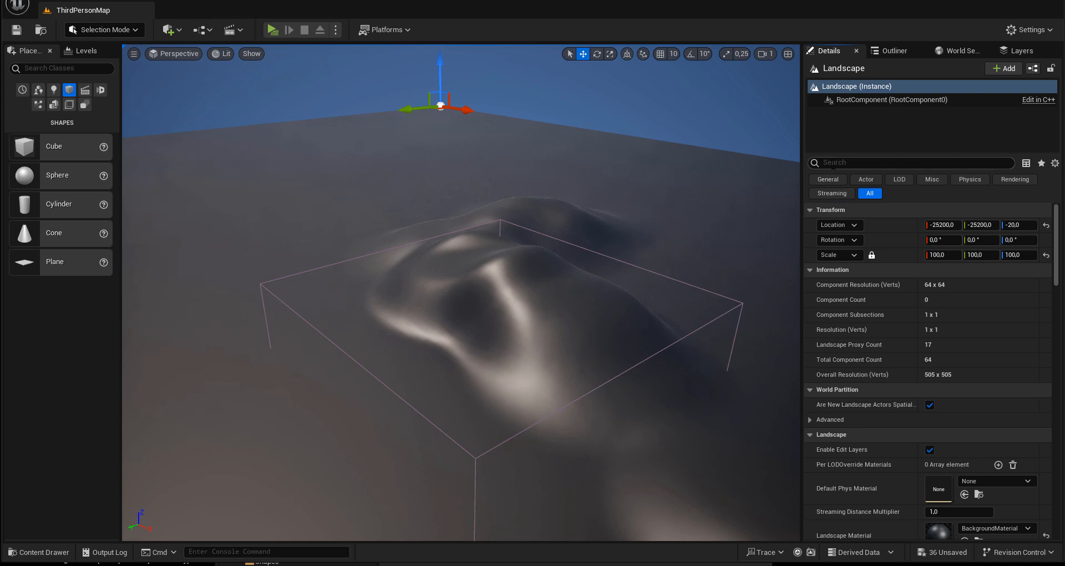
left_click(832, 162)
type("tag")
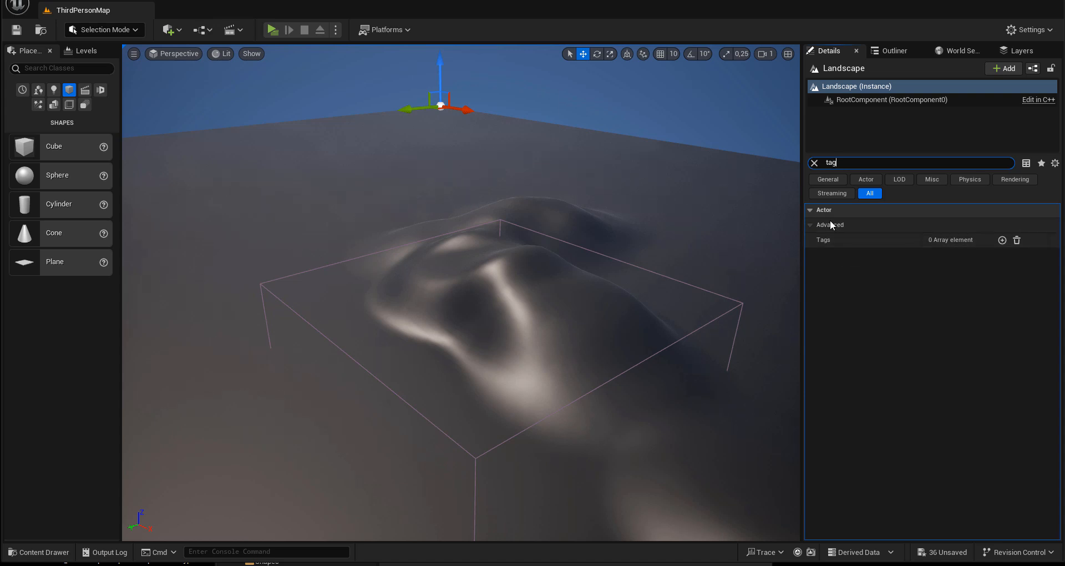
left_click(1001, 240)
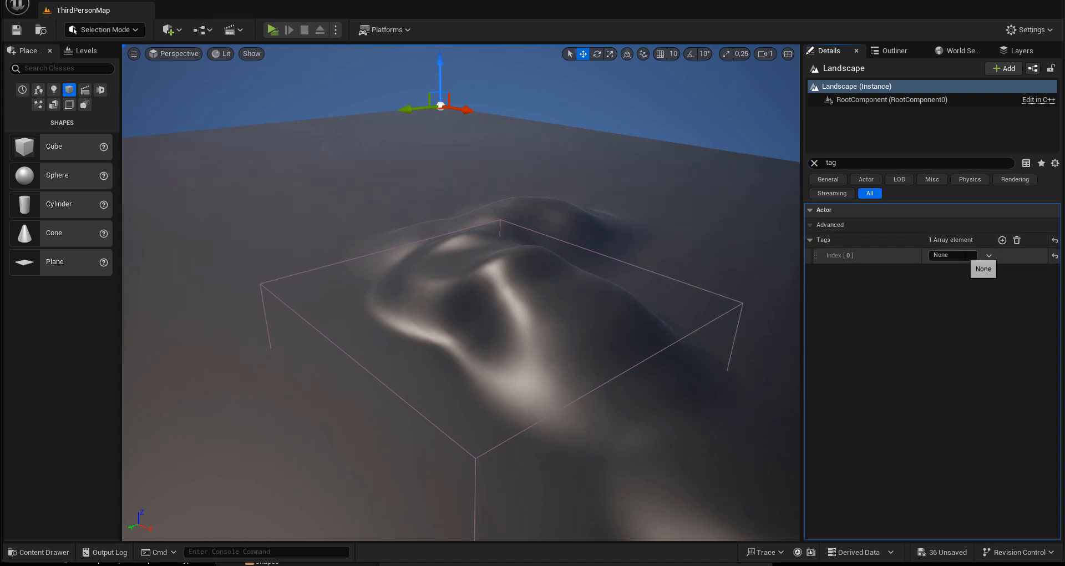
type("landbase")
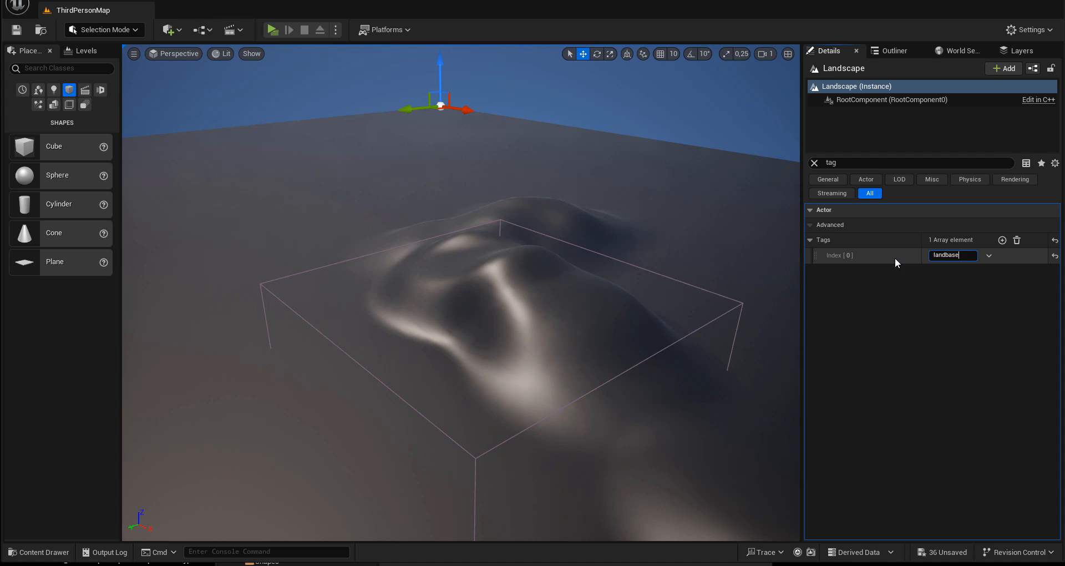
key("Return")
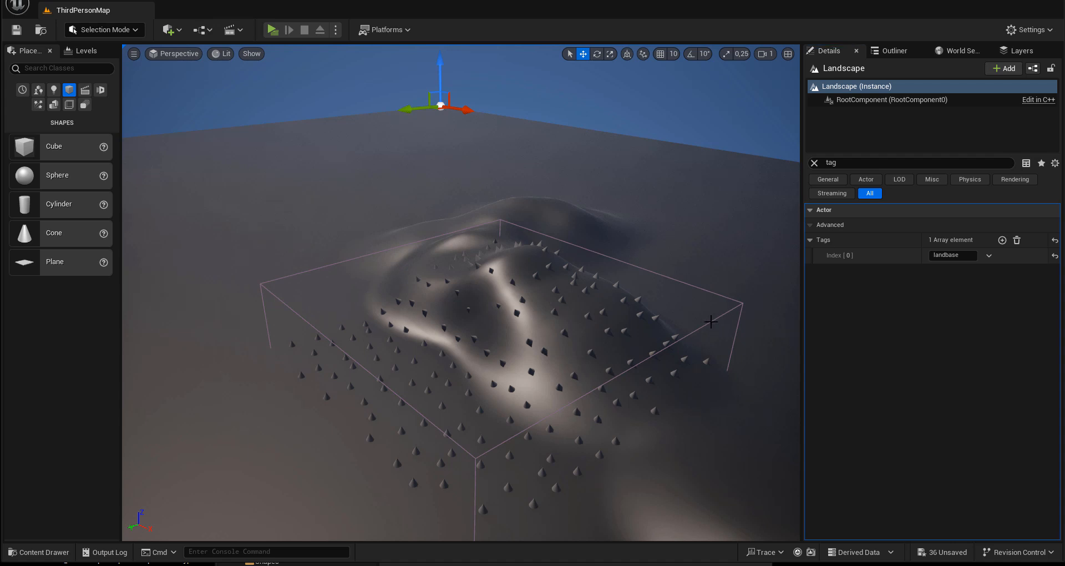
Step: Select the PCG_Tuto01 volume, raise it slightly and move it horizontally to test the tag-based landscape sampling
left_click(710, 321)
left_click_drag(490, 321, 491, 315)
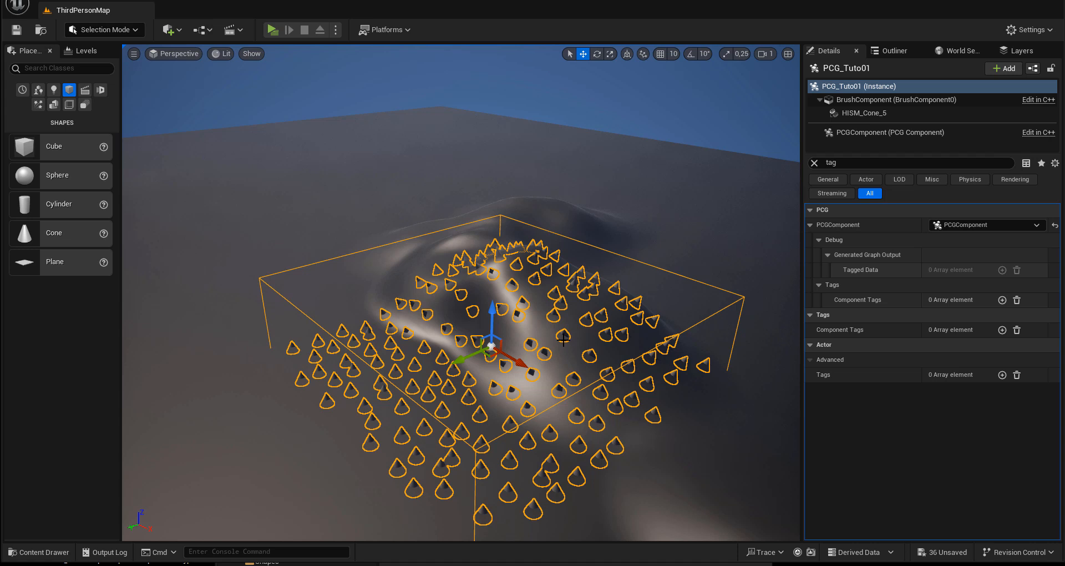
left_click_drag(1064, 204, 280, 79)
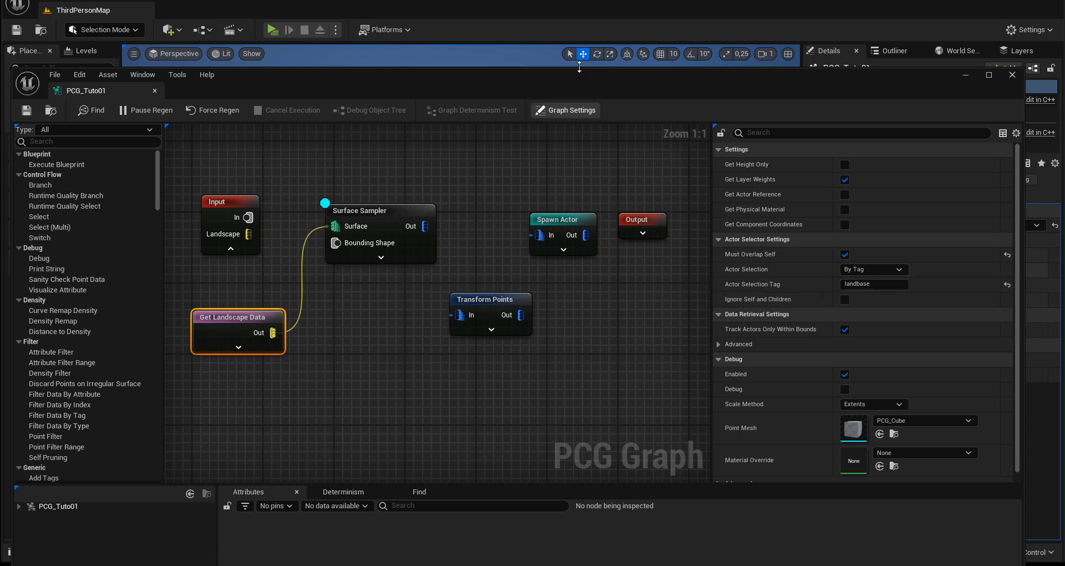
left_click_drag(574, 91, 1064, 178)
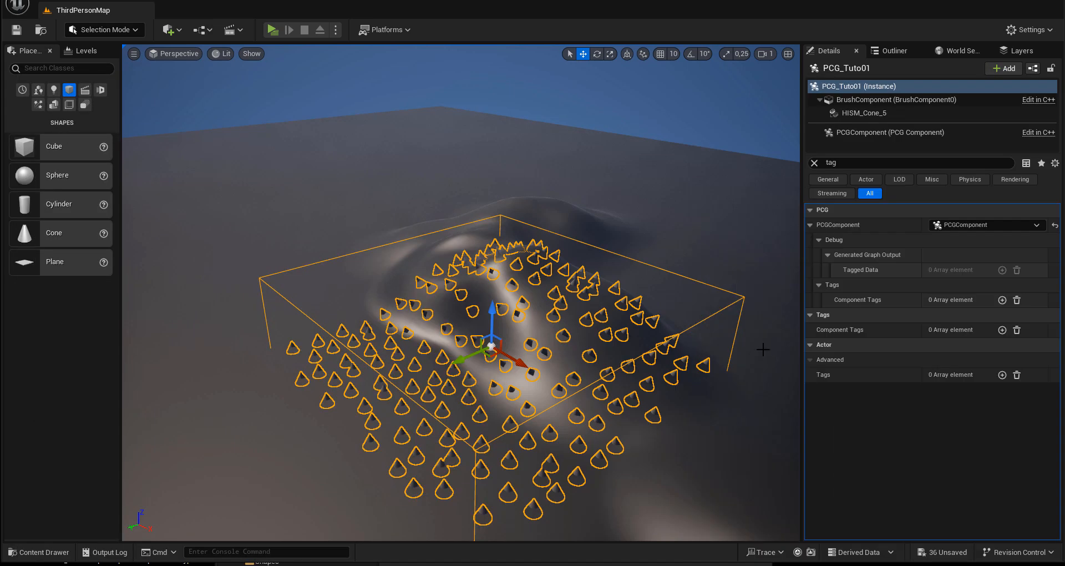
left_click_drag(470, 360, 453, 392)
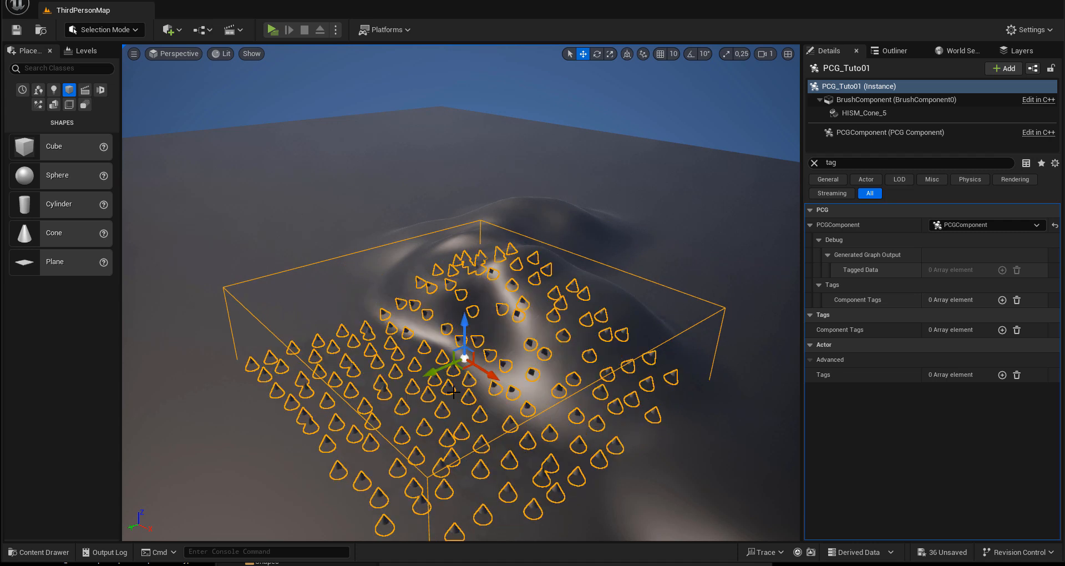
Step: Bring back the graph window, move the Get Landscape Data node closer below Input and deselect it
left_click_drag(1064, 177, 512, 71)
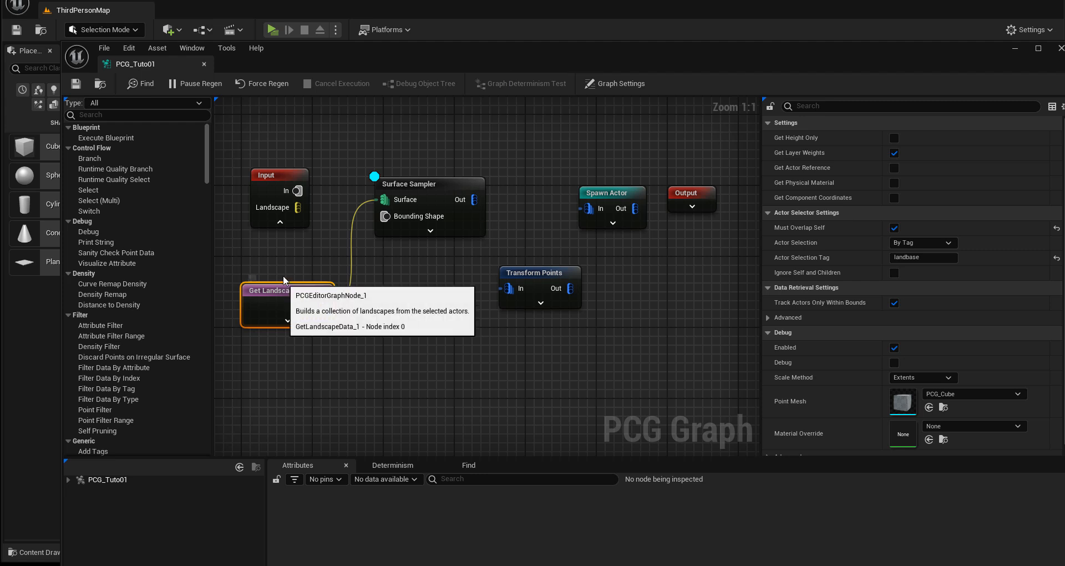
left_click_drag(284, 288, 284, 271)
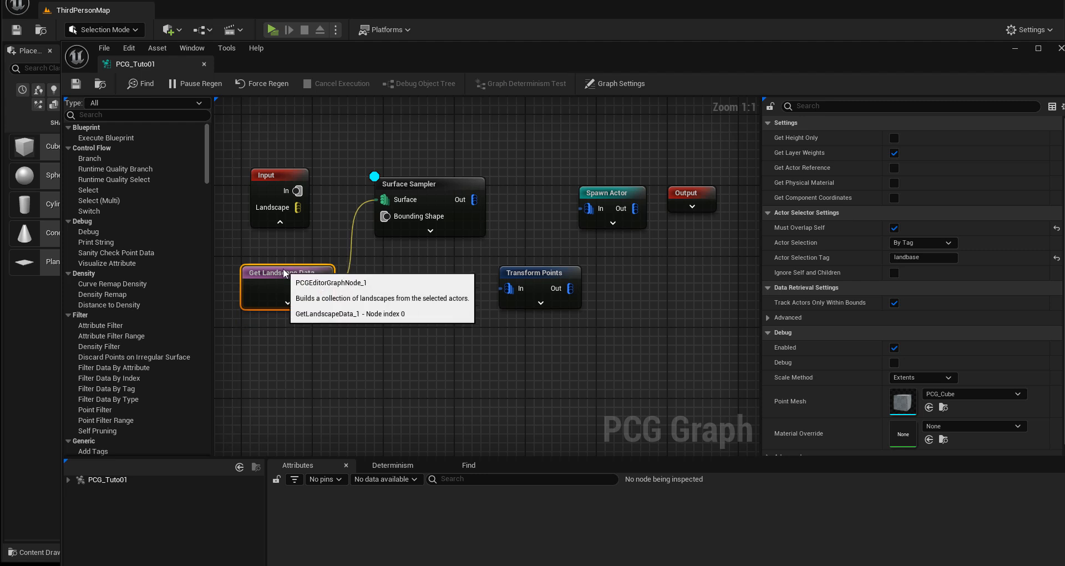
left_click(284, 350)
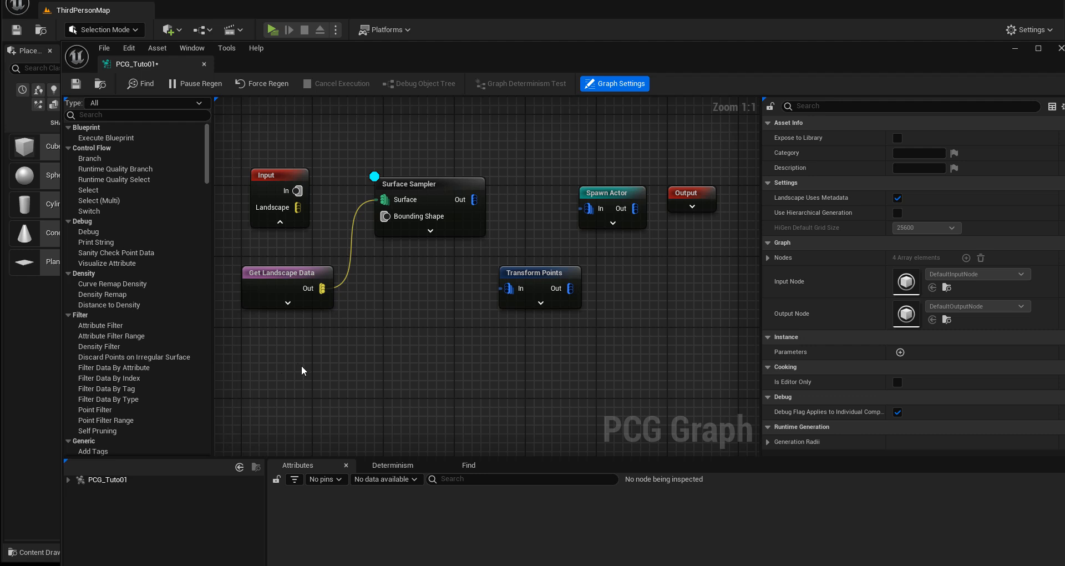
Step: Add a Get Spline Data node and place it below the Get Landscape Data node
right_click(328, 367)
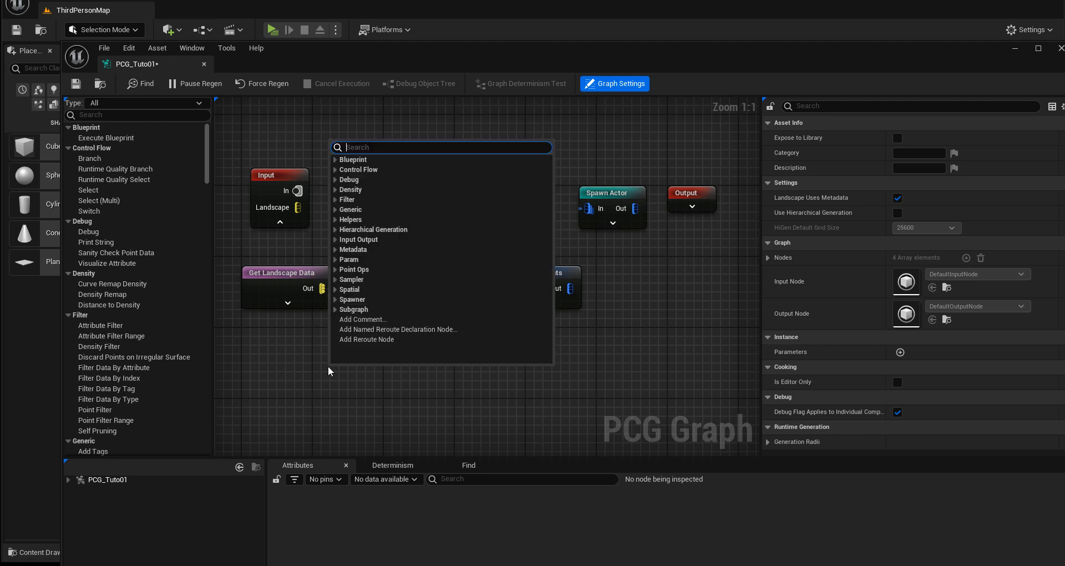
type("get")
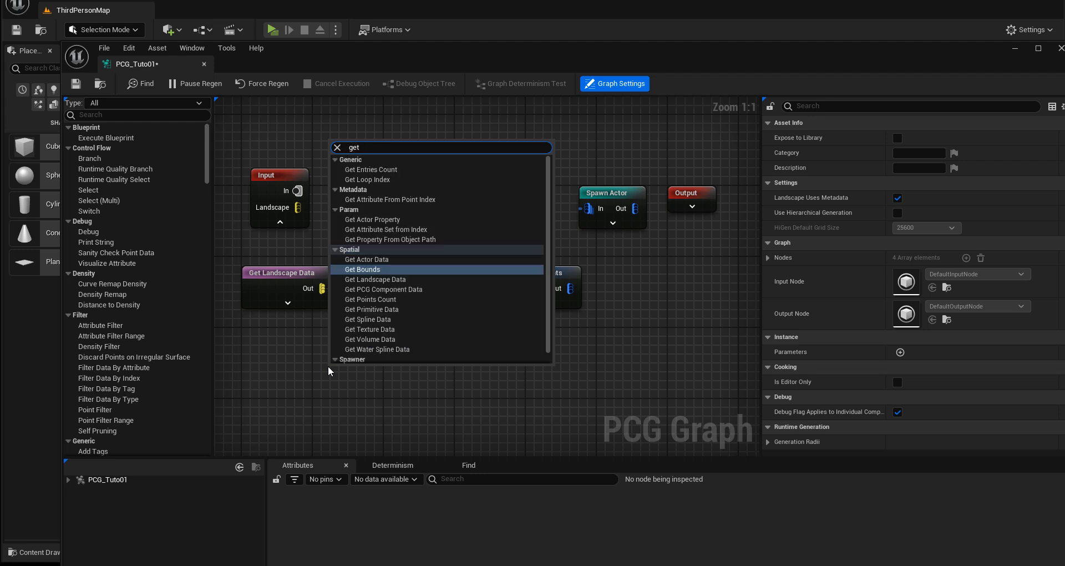
left_click(376, 320)
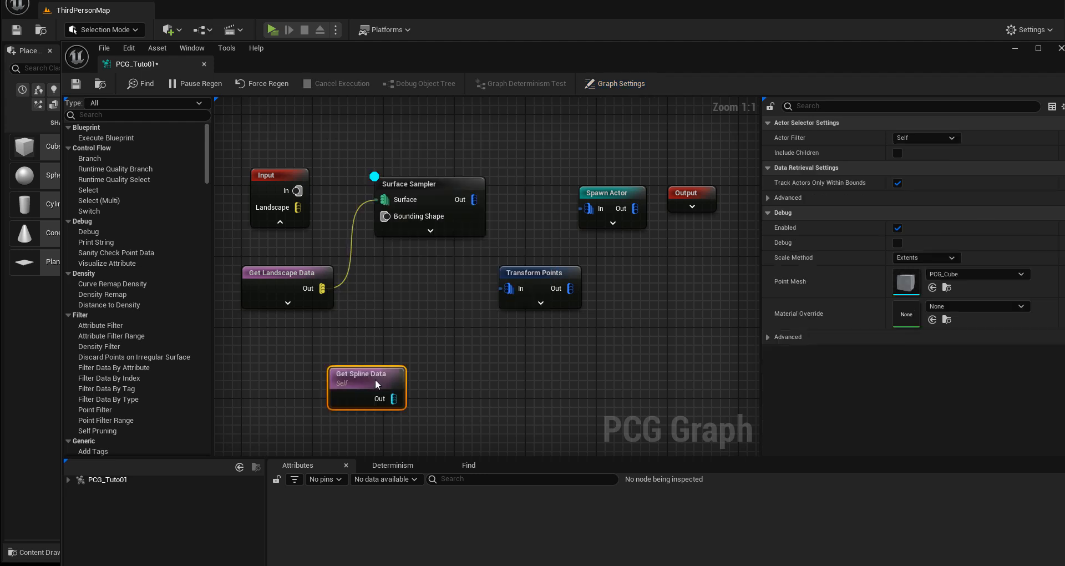
left_click_drag(327, 364, 274, 337)
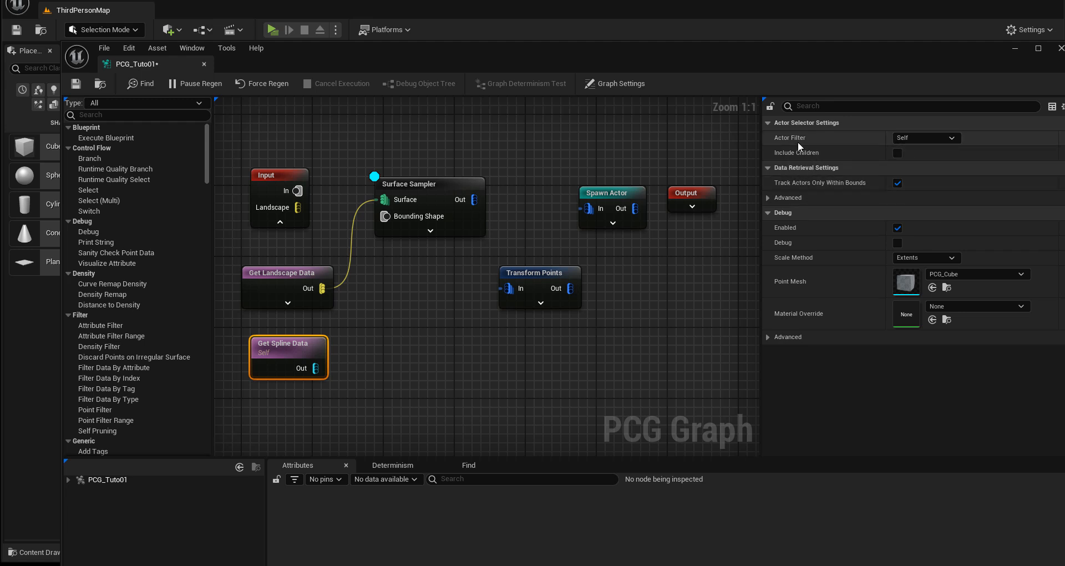
Step: Set the Get Spline Data node's Actor Filter to All World Actors, try By Class selection and return to By Tag, aligning the node under Get Landscape Data
left_click(914, 136)
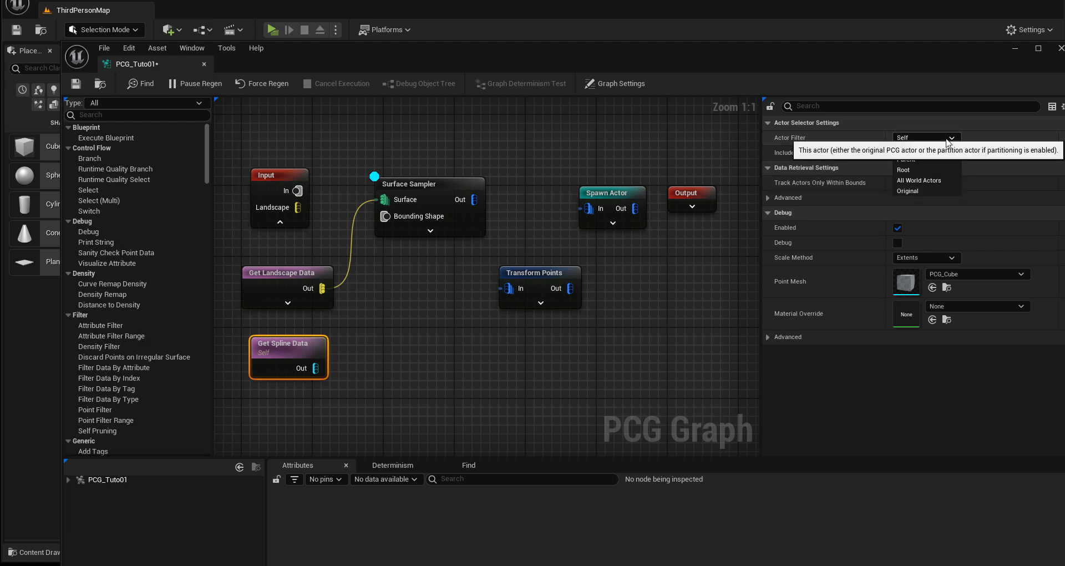
left_click(931, 180)
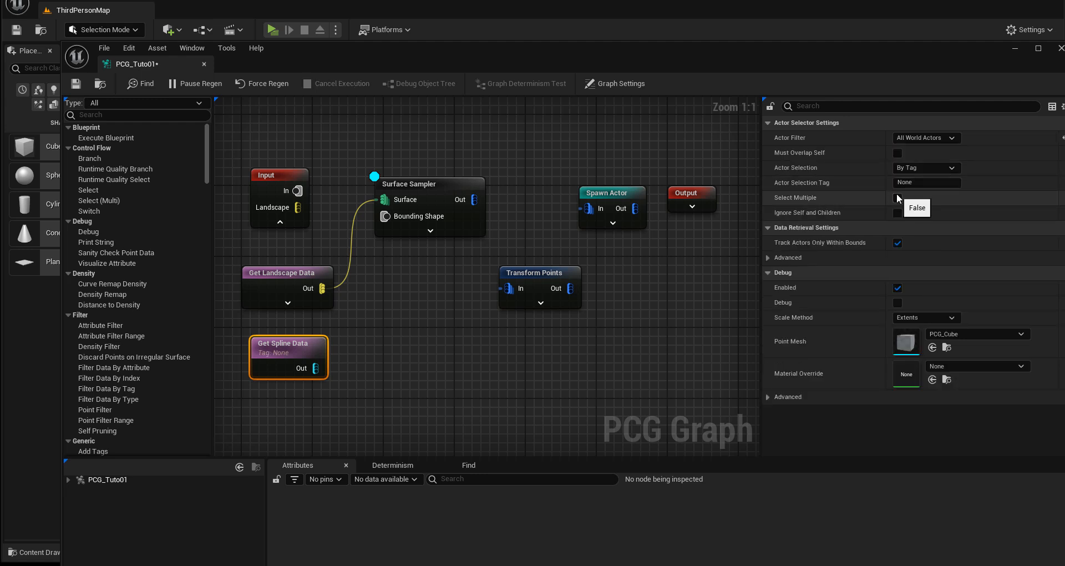
left_click(919, 169)
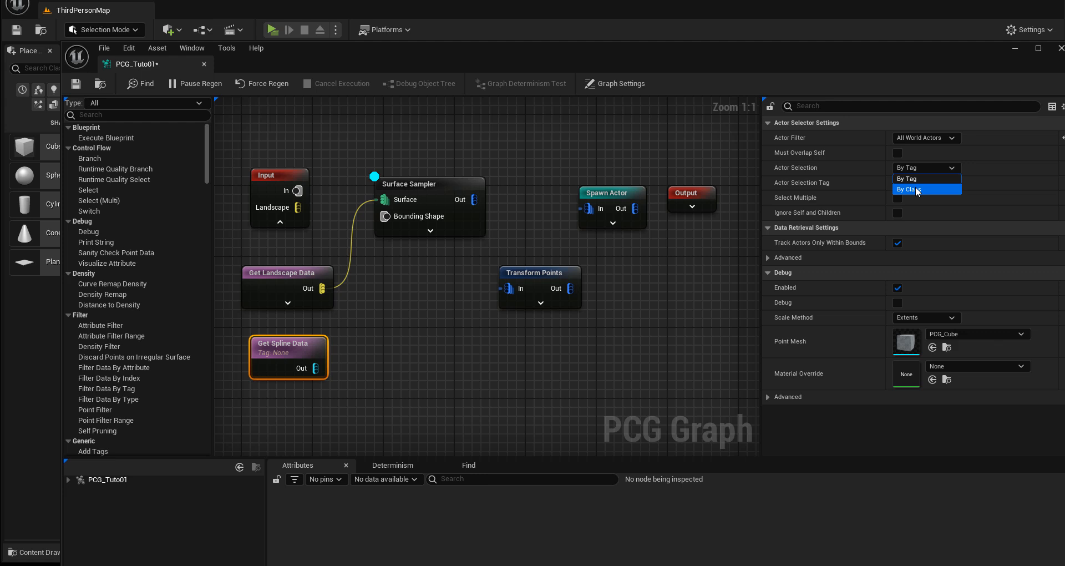
left_click(917, 189)
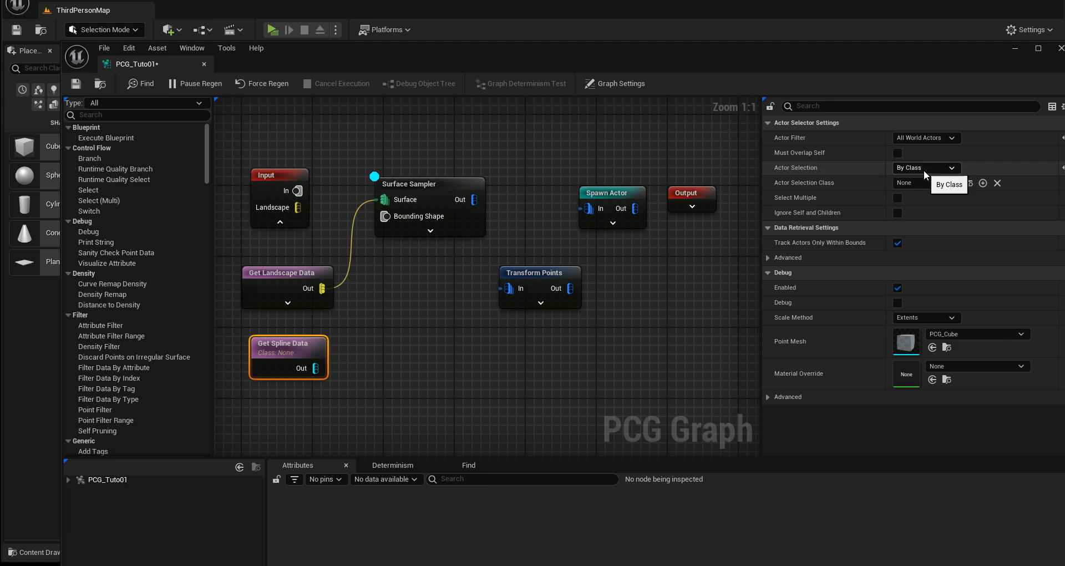
left_click(924, 170)
left_click(921, 180)
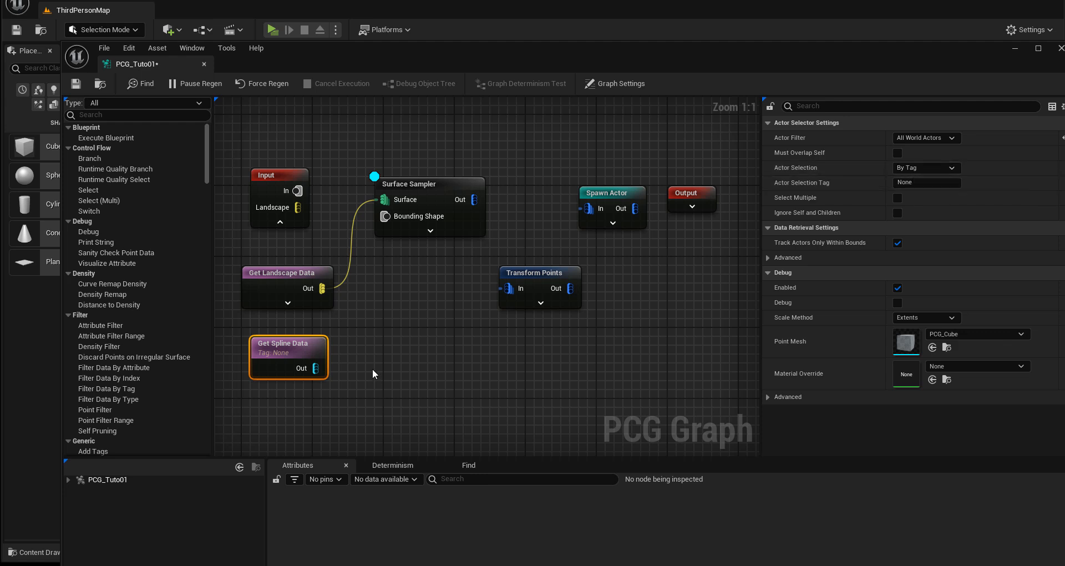
left_click_drag(286, 346, 278, 345)
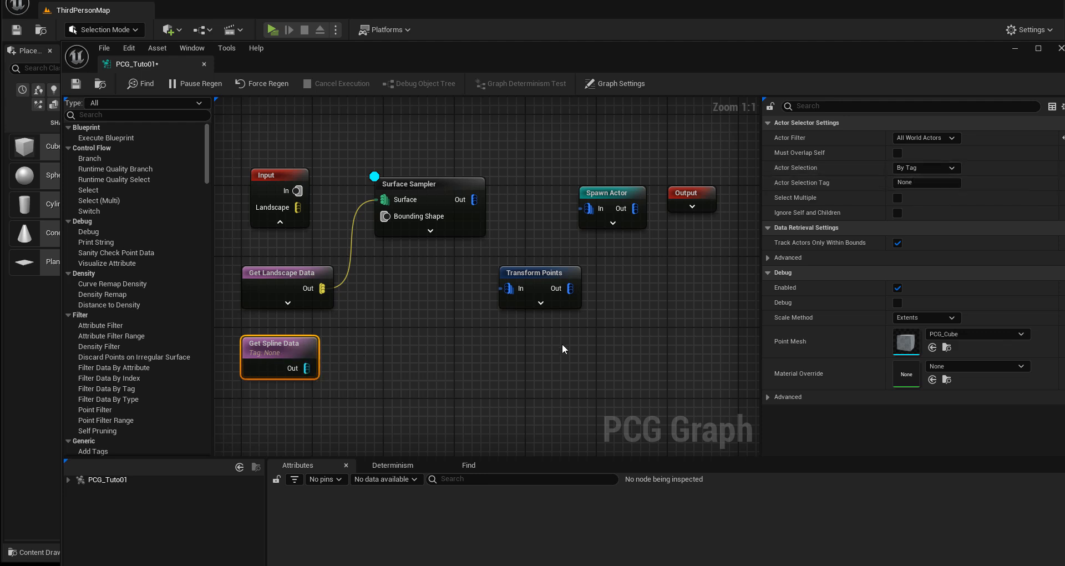
Step: Expand the Surface Sampler node's override pins, move Transform Points clear of it, and reselect the Surface Sampler
right_click_drag(561, 348, 562, 383)
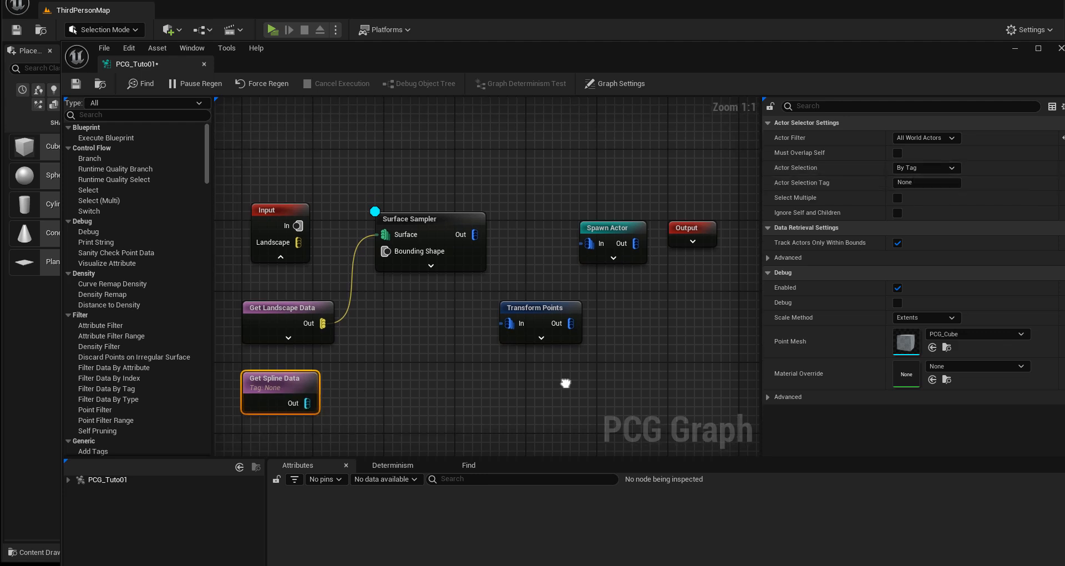
left_click(274, 210)
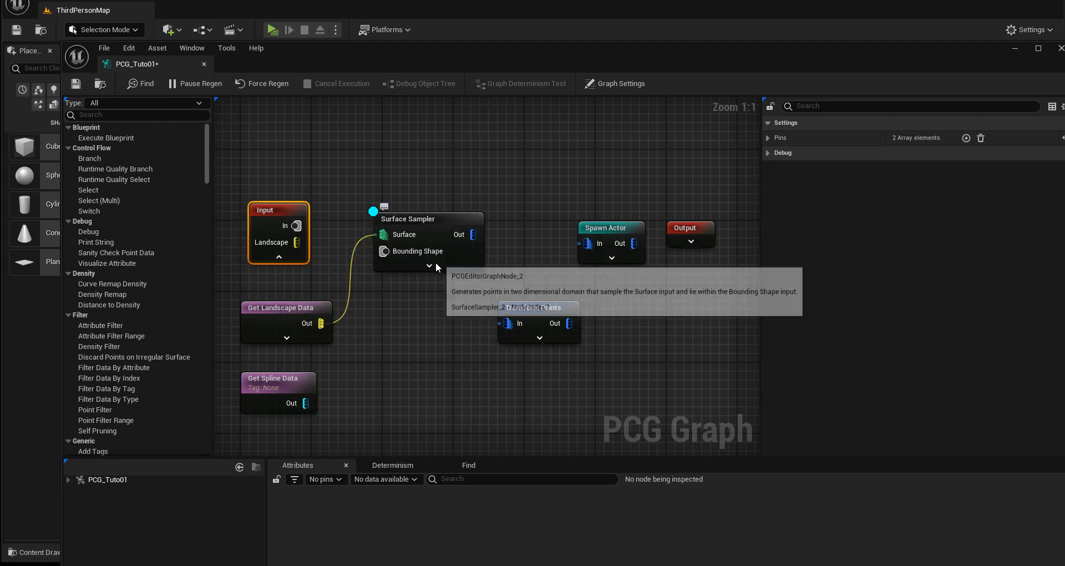
left_click(439, 221)
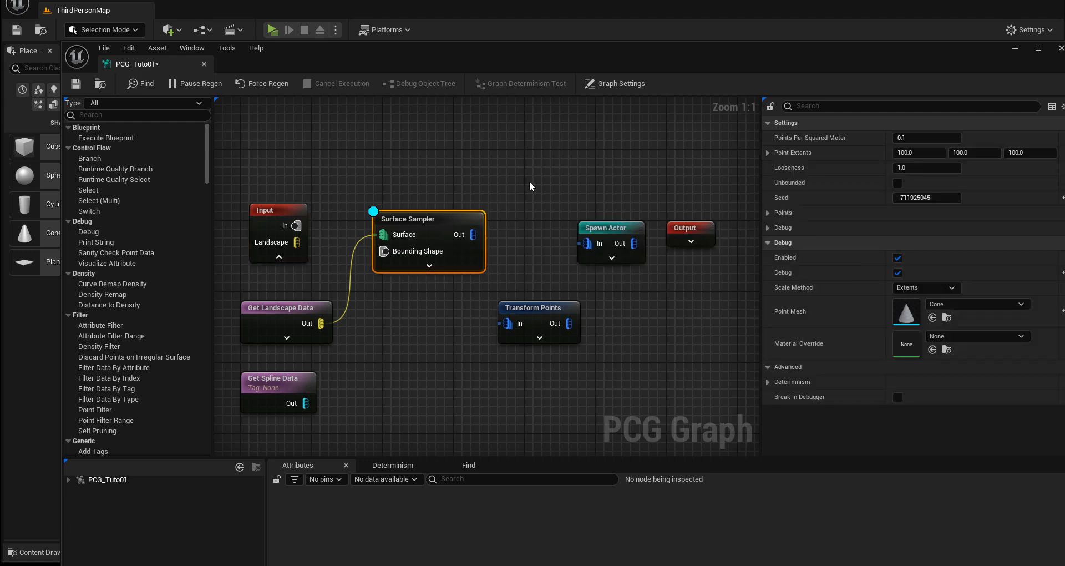
left_click(428, 265)
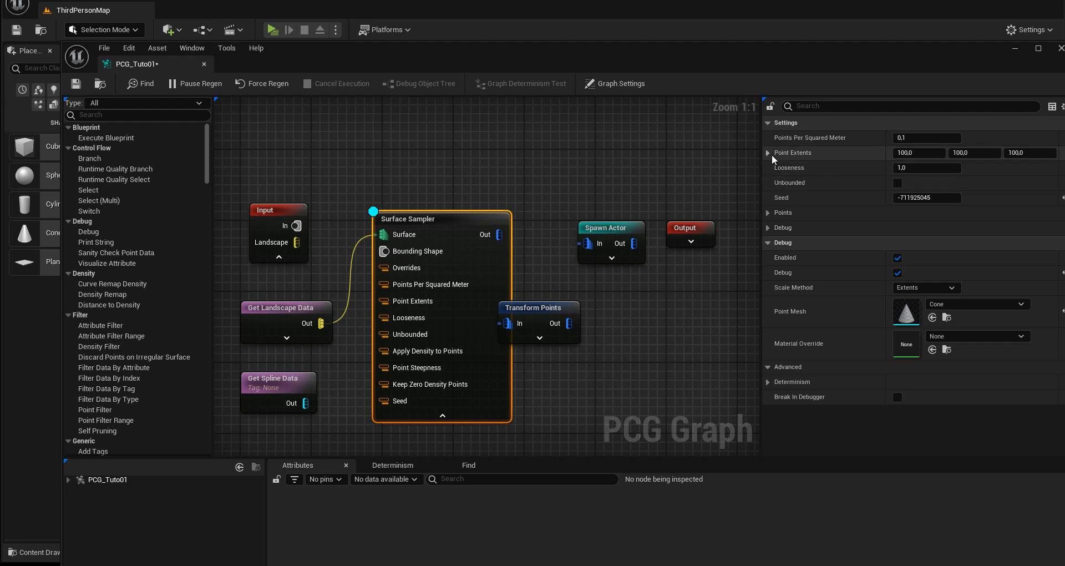
left_click_drag(530, 310, 619, 312)
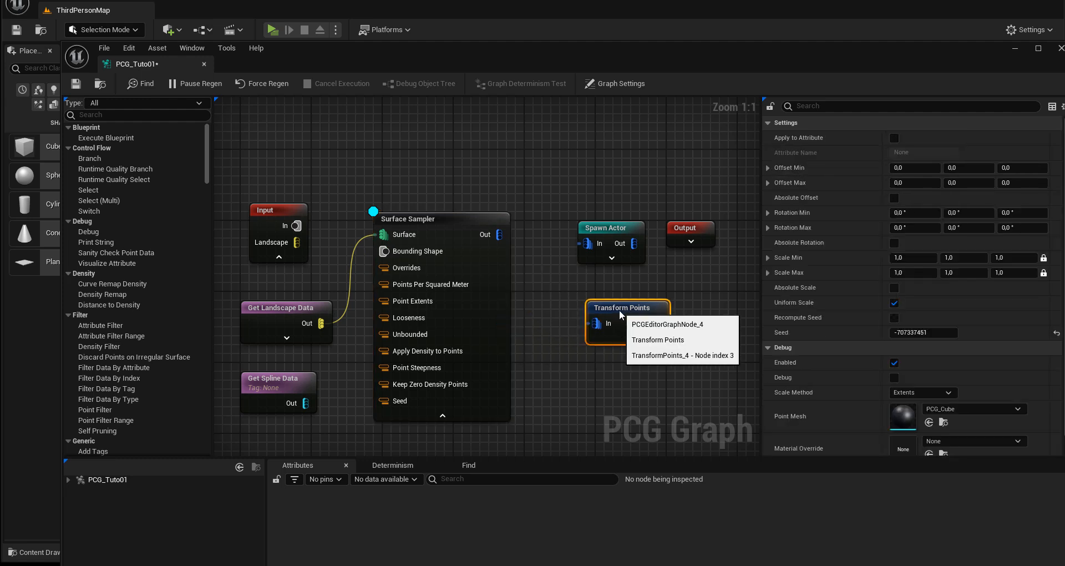
right_click_drag(321, 265, 315, 233)
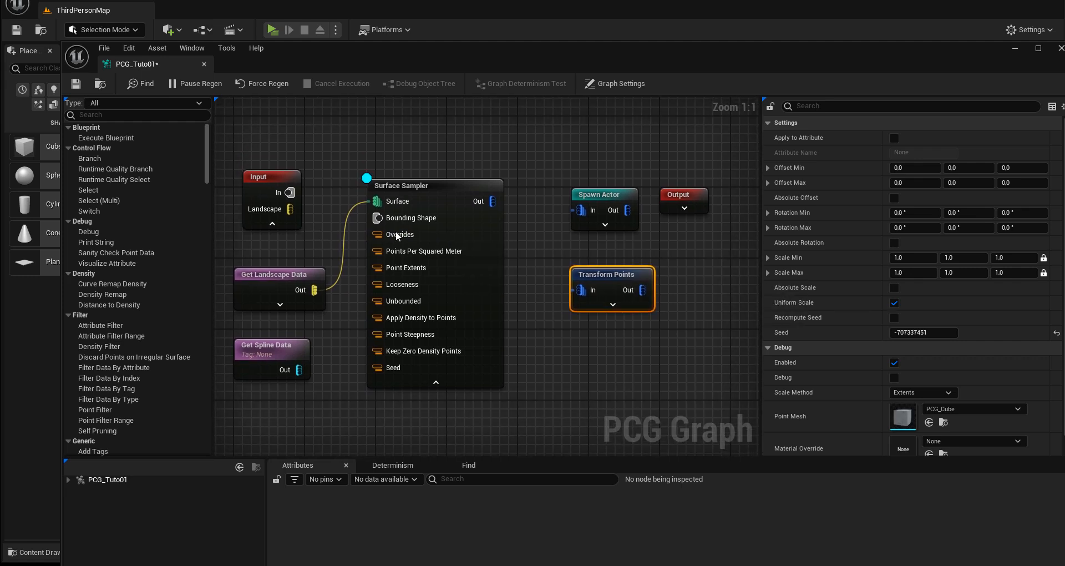
left_click(455, 185)
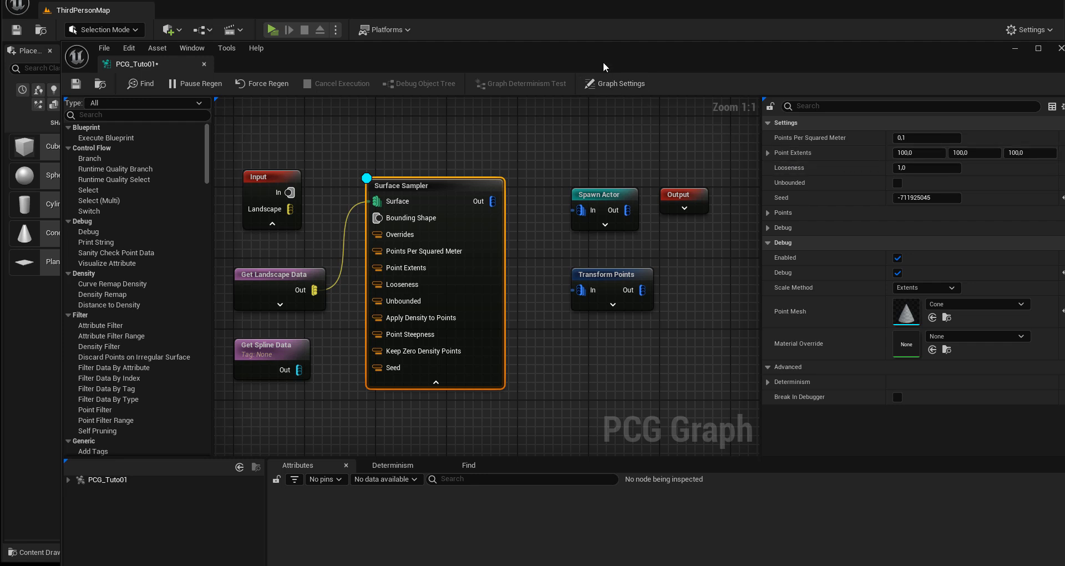
Step: Lower the graph window to uncover the level view and frame the whole PCG volume with its debug cones above it
left_click_drag(604, 61, 558, 341)
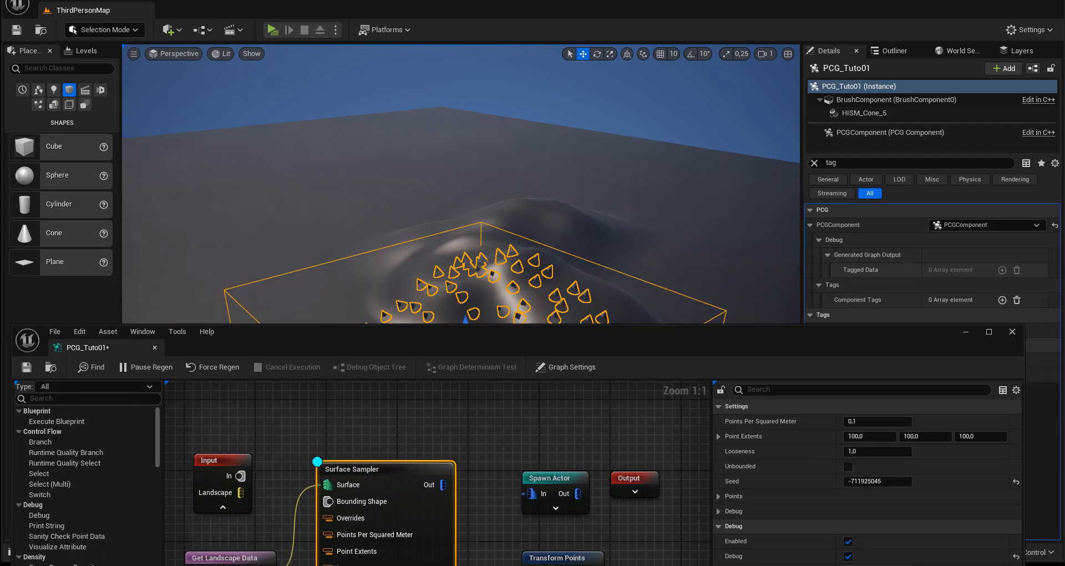
middle_click_drag(516, 244, 520, 274)
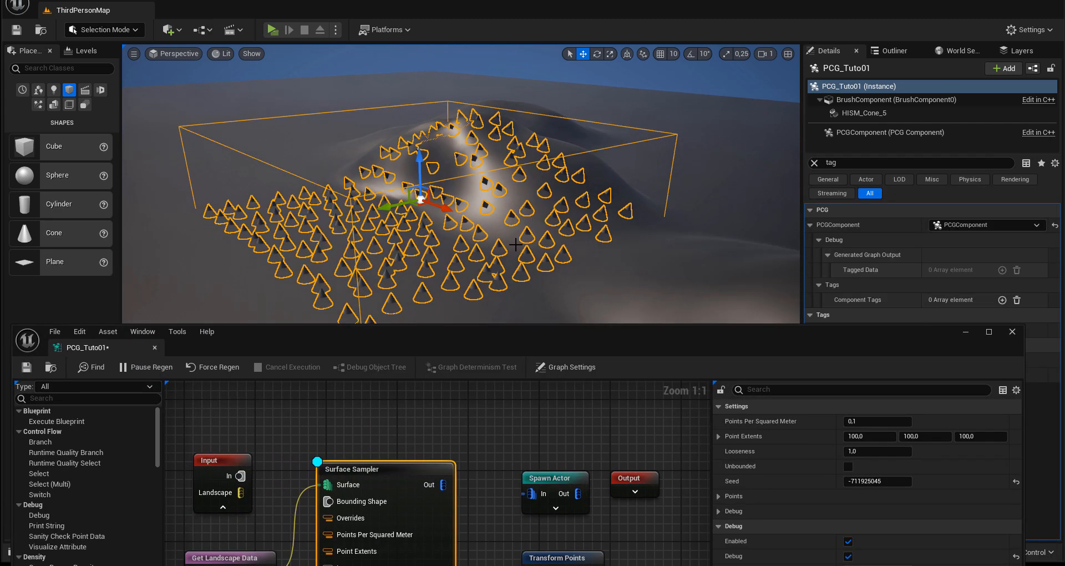
left_click_drag(495, 233, 494, 264, "alt")
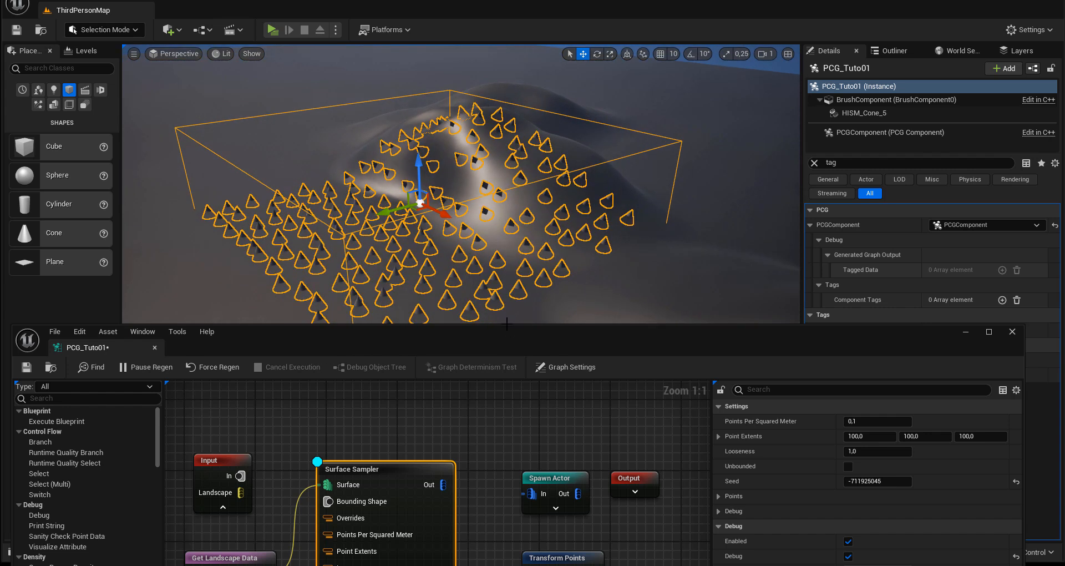
left_click_drag(507, 334, 494, 298)
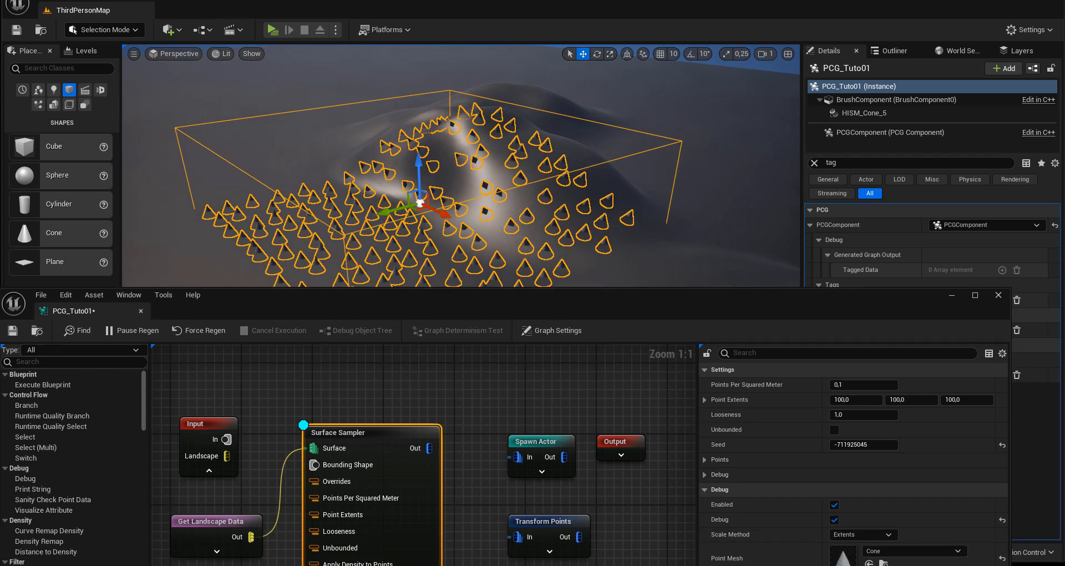
Step: Try 0.5 for the Surface Sampler's Points Per Squared Meter and restore it to 0.1
left_click(966, 399)
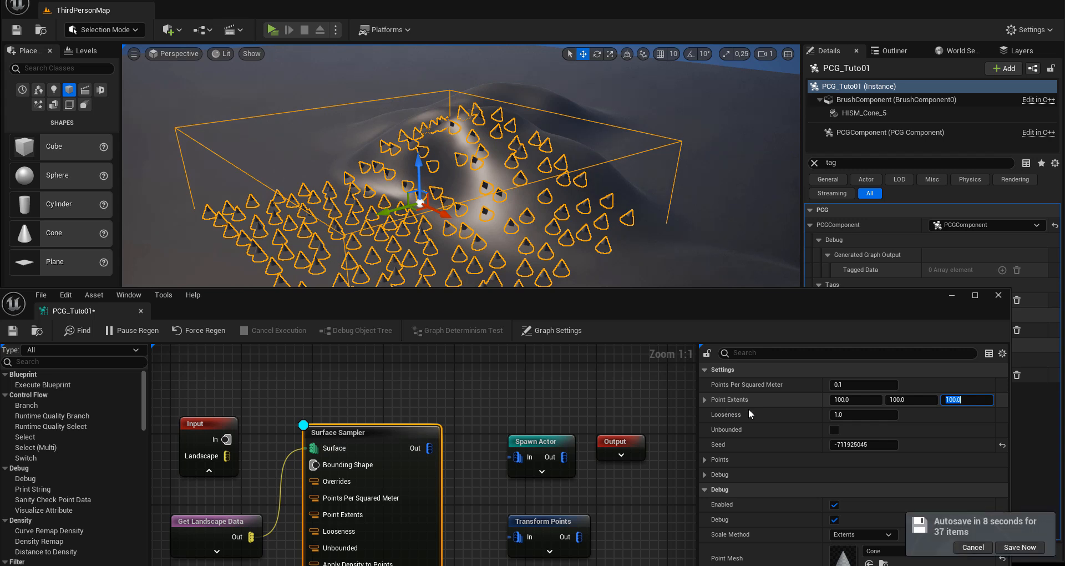
left_click(838, 385)
type("0")
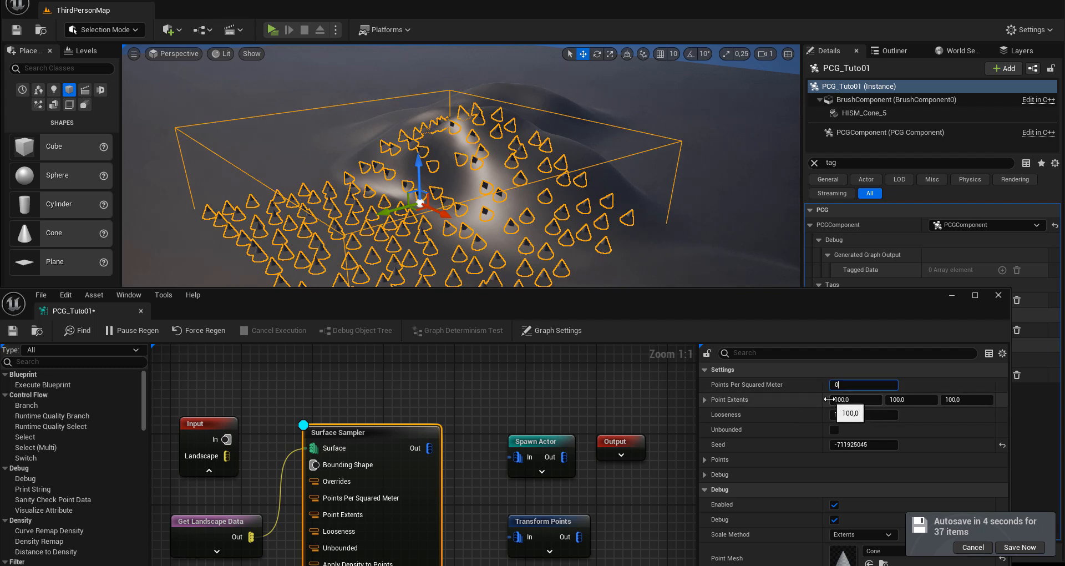
type(".5")
key("Return")
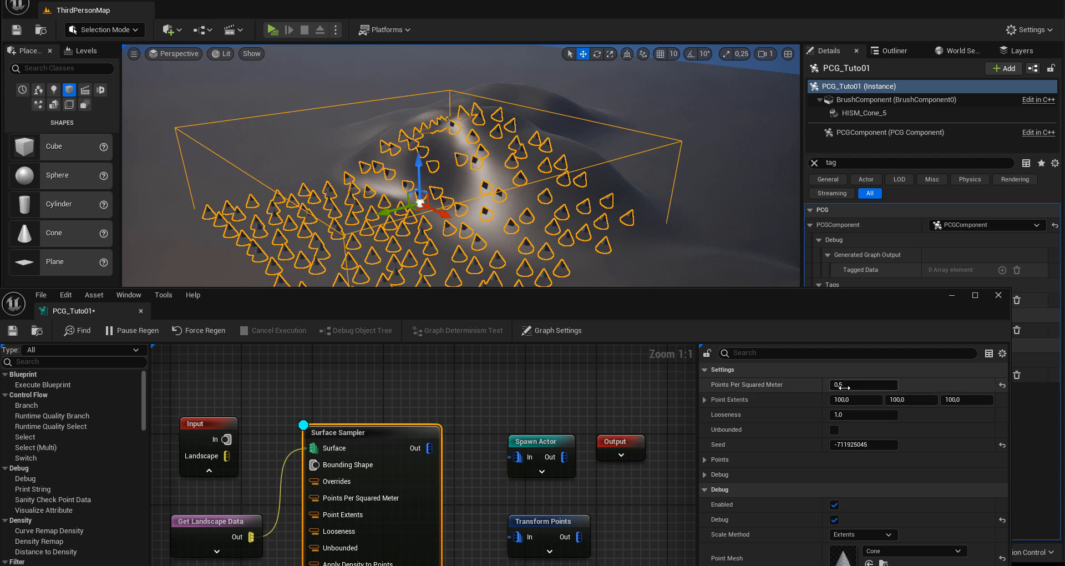
left_click(845, 387)
type("0,1")
Step: Set the Surface Sampler's Point Extents to 10 on all three axes
left_click(845, 400)
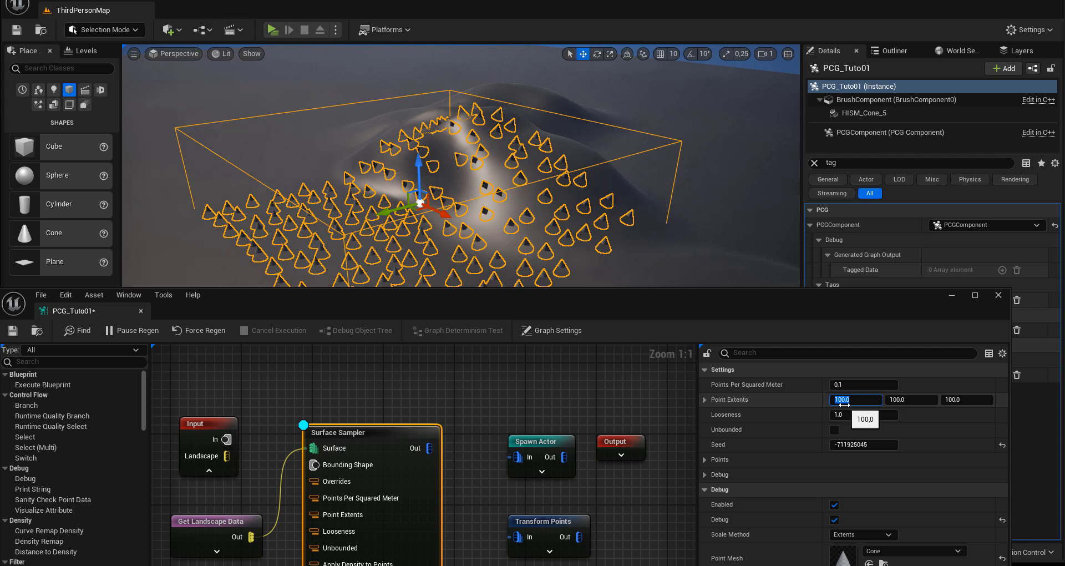
type("10")
key("Return")
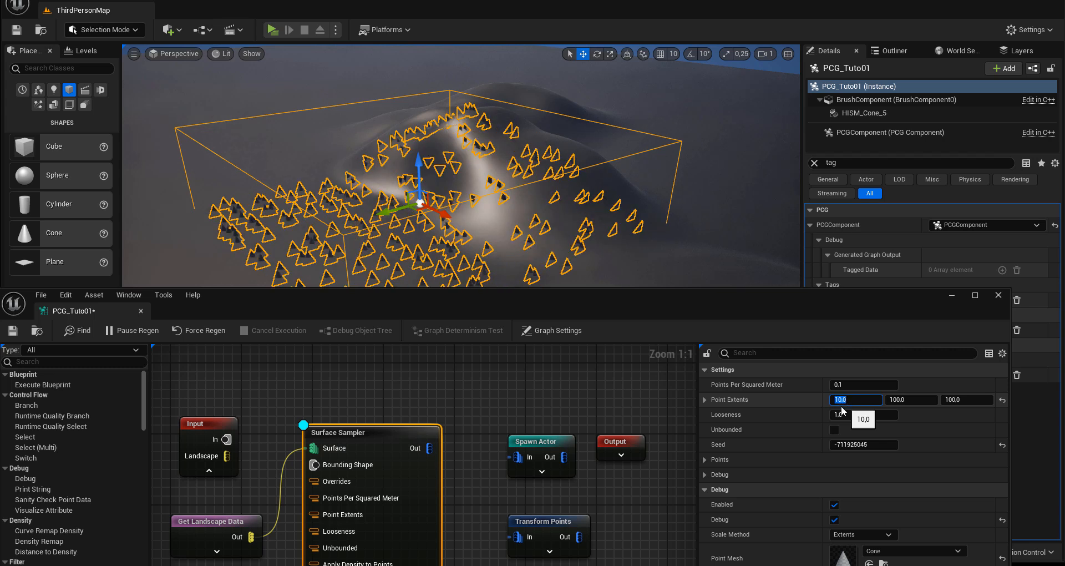
left_click(904, 401)
type("10")
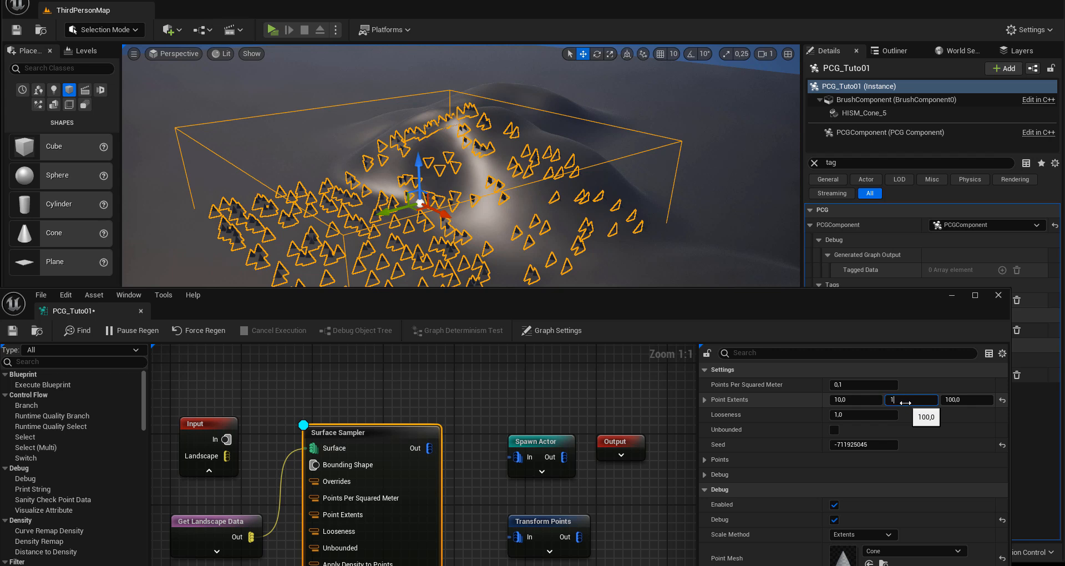
left_click(949, 399)
type("10")
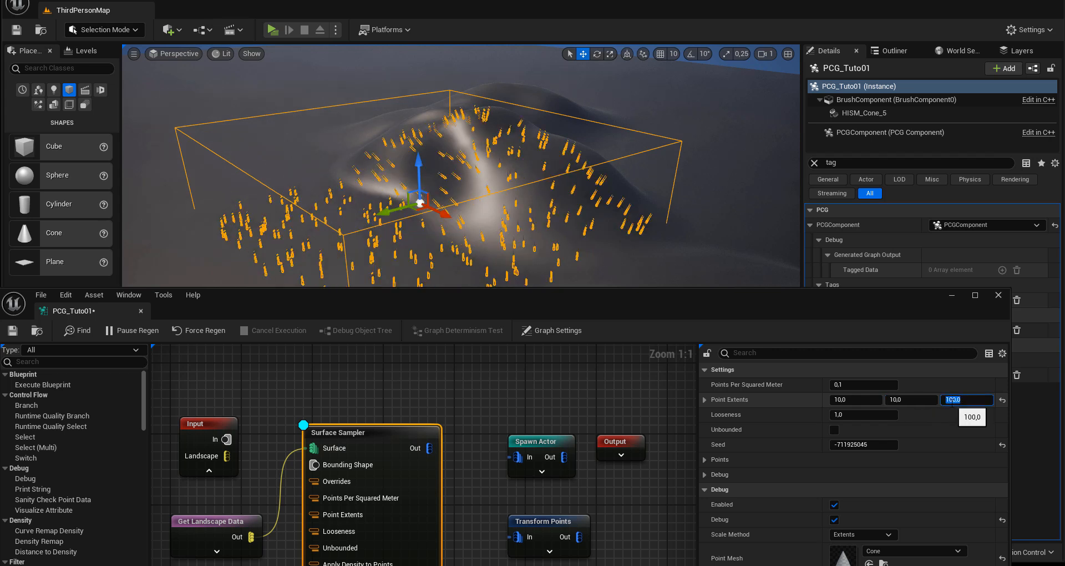
key("Return")
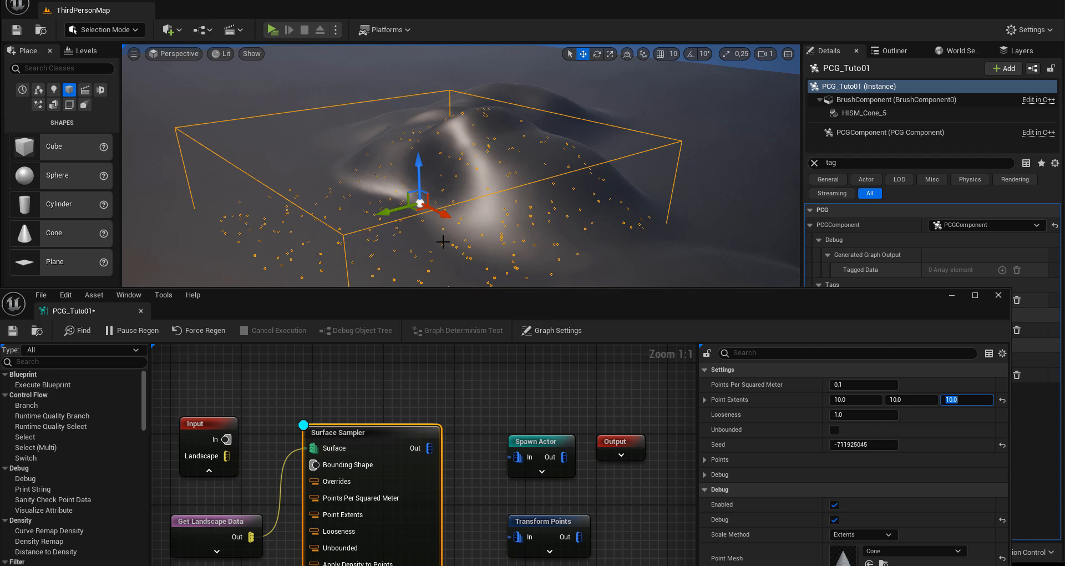
Step: Raise the Surface Sampler's Points Per Squared Meter in stages through 0.5, 1 and 3 to 10
left_click(854, 384)
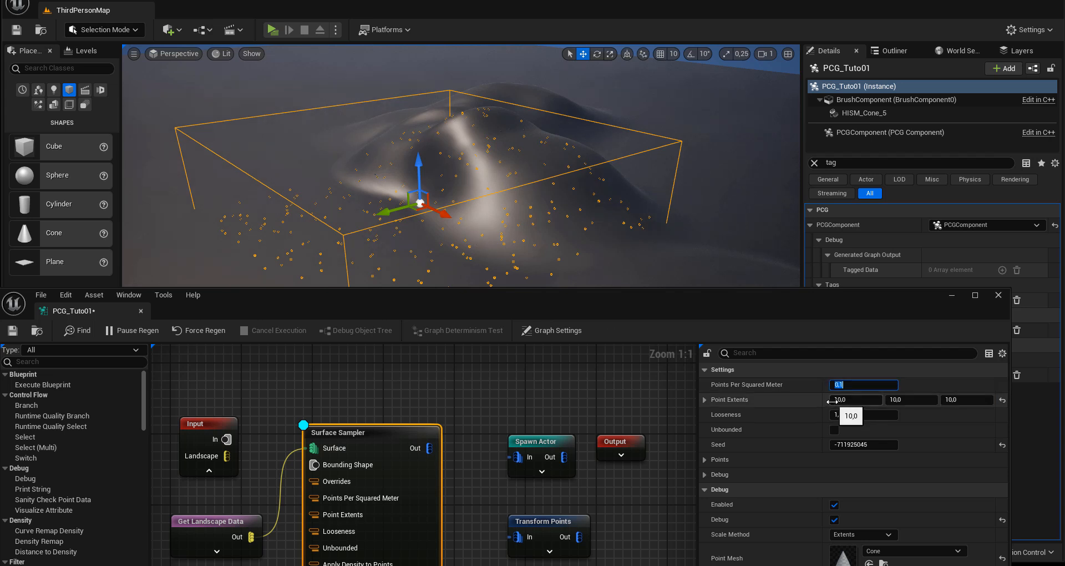
type("0.5")
key("Return")
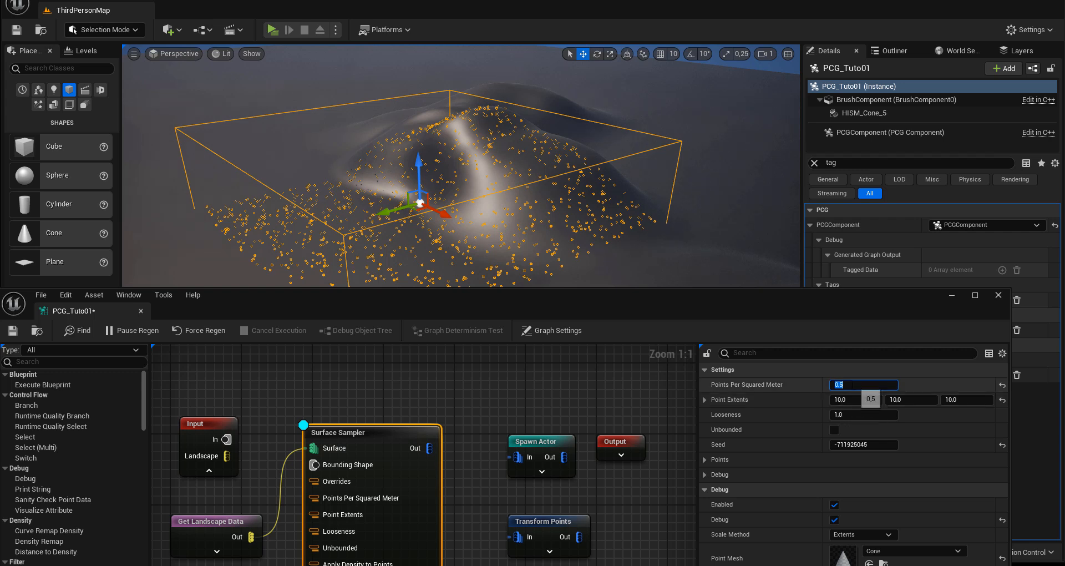
type("1")
key("Return")
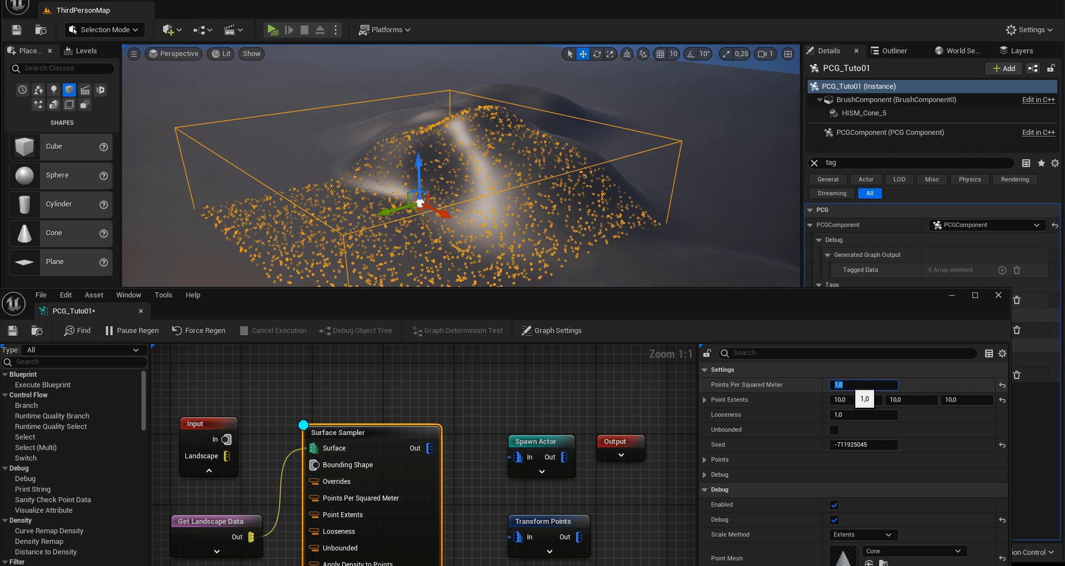
type("3")
key("Return")
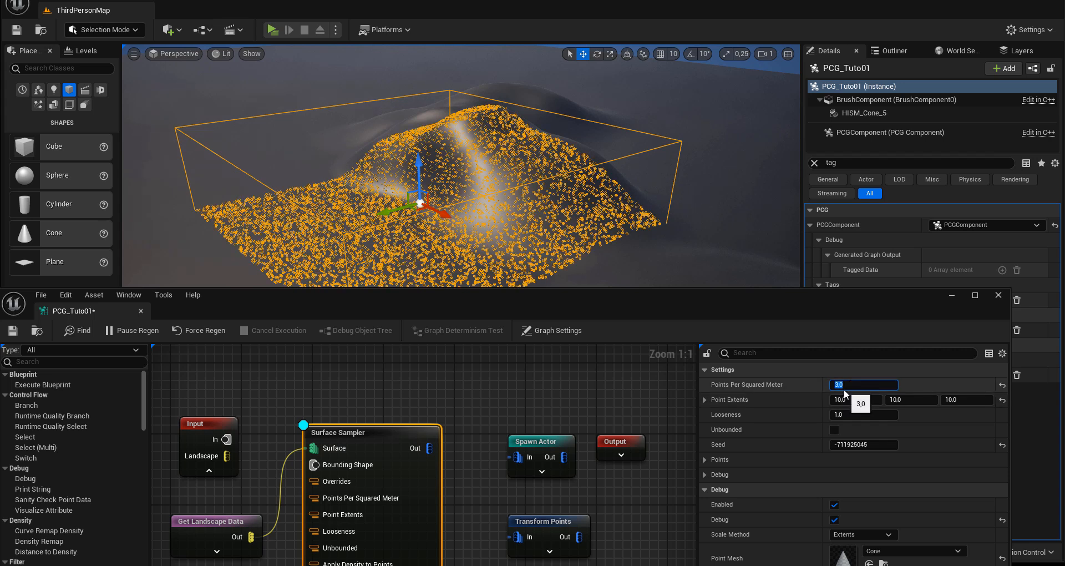
type("10")
key("Return")
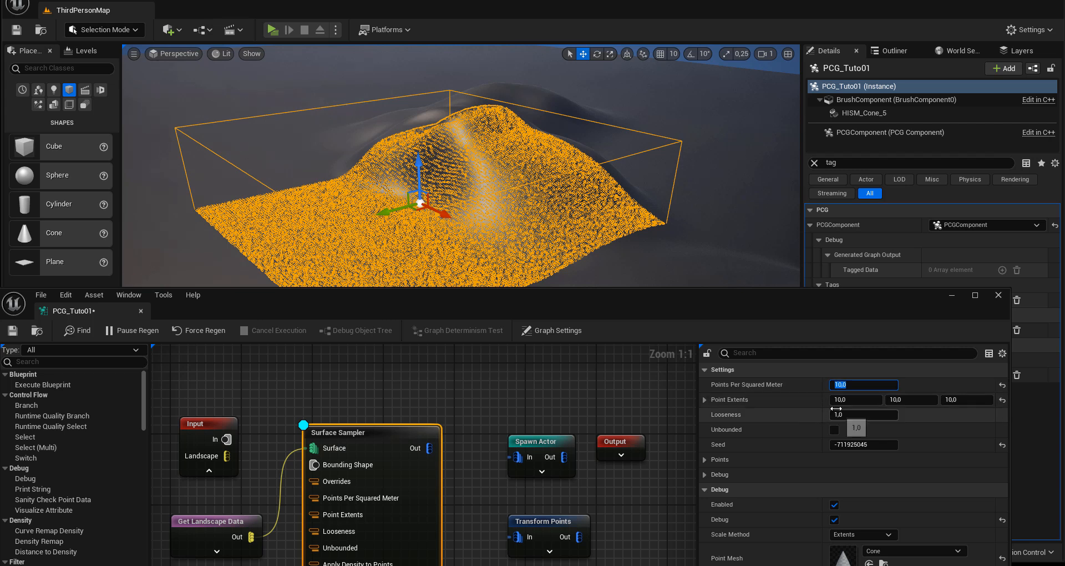
key("Tab")
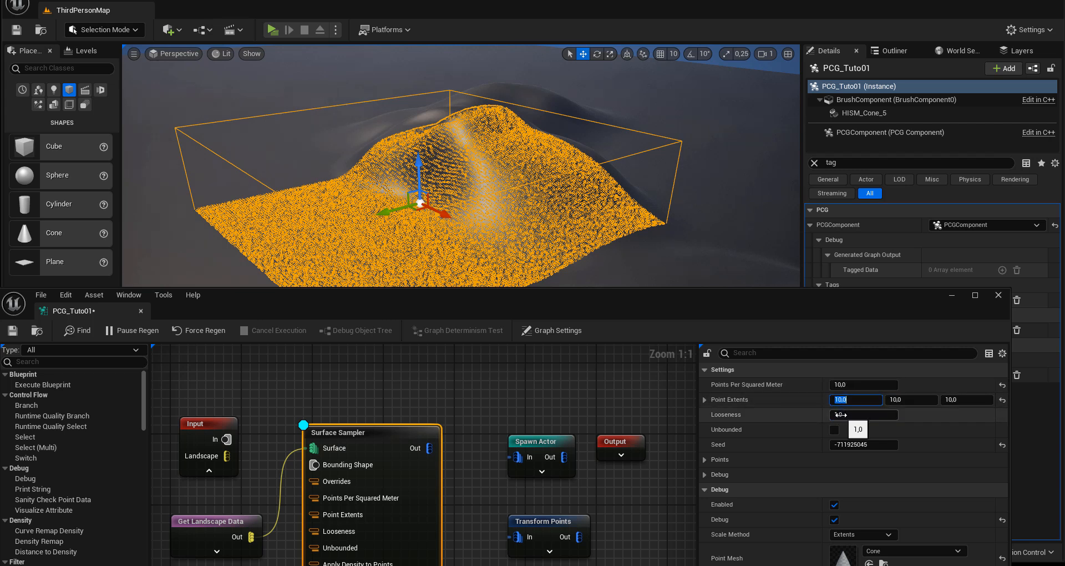
Step: Set the Surface Sampler's Point Extents to 50 on all three axes
type("50")
key("Return")
key("Tab")
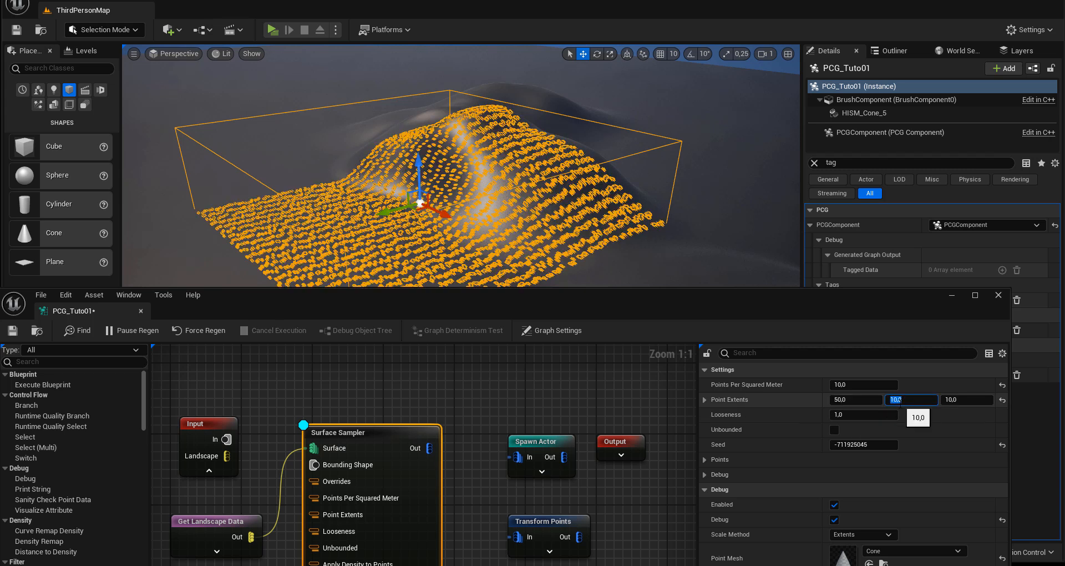
type("50")
key("Return")
left_click(951, 399)
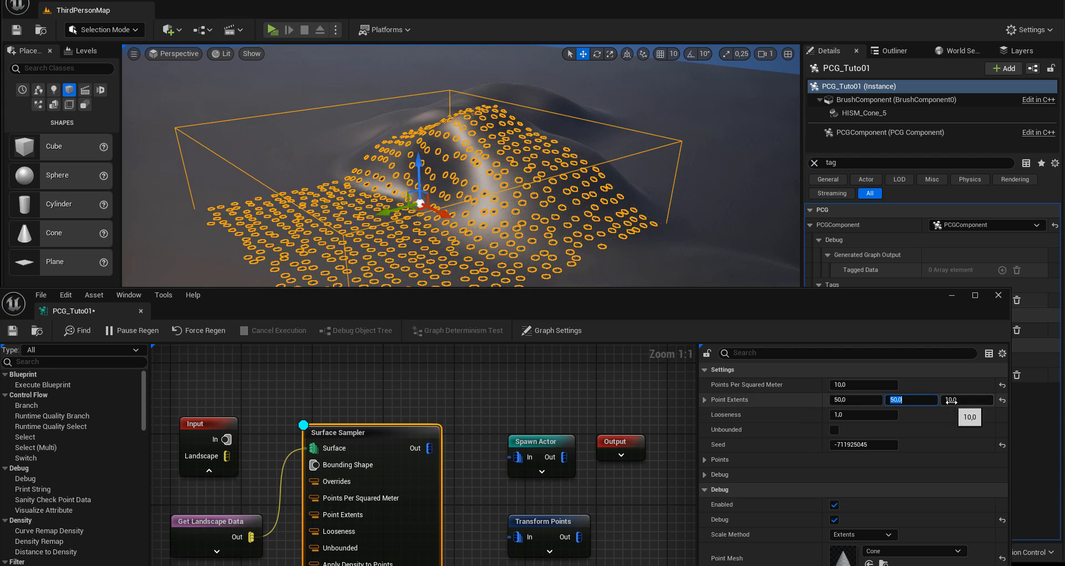
type("50")
key("Return")
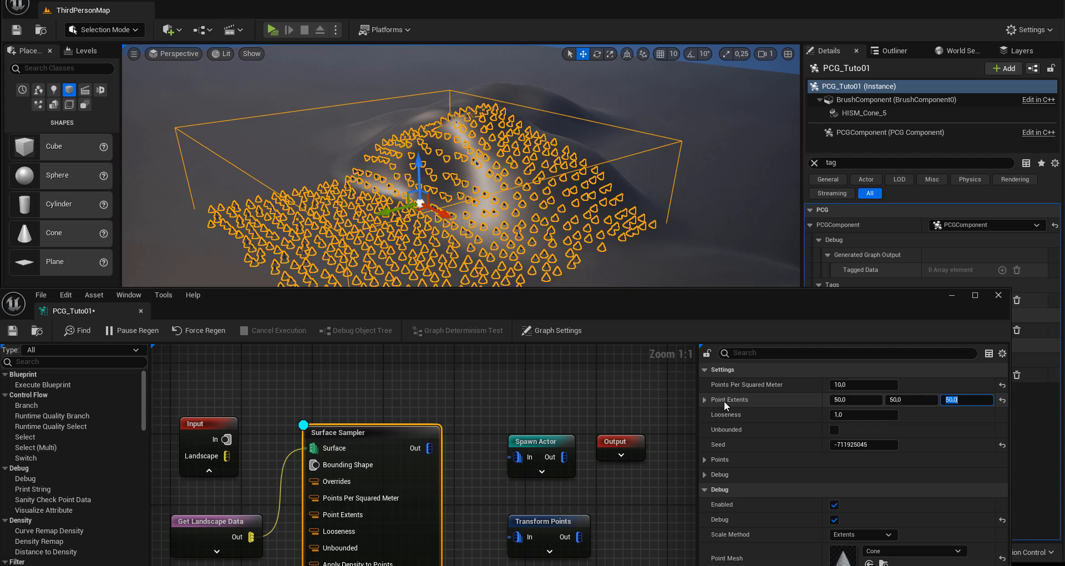
Step: Set the Surface Sampler's Points Per Squared Meter to 0.1 and inspect the cones in the level view
left_click(863, 384)
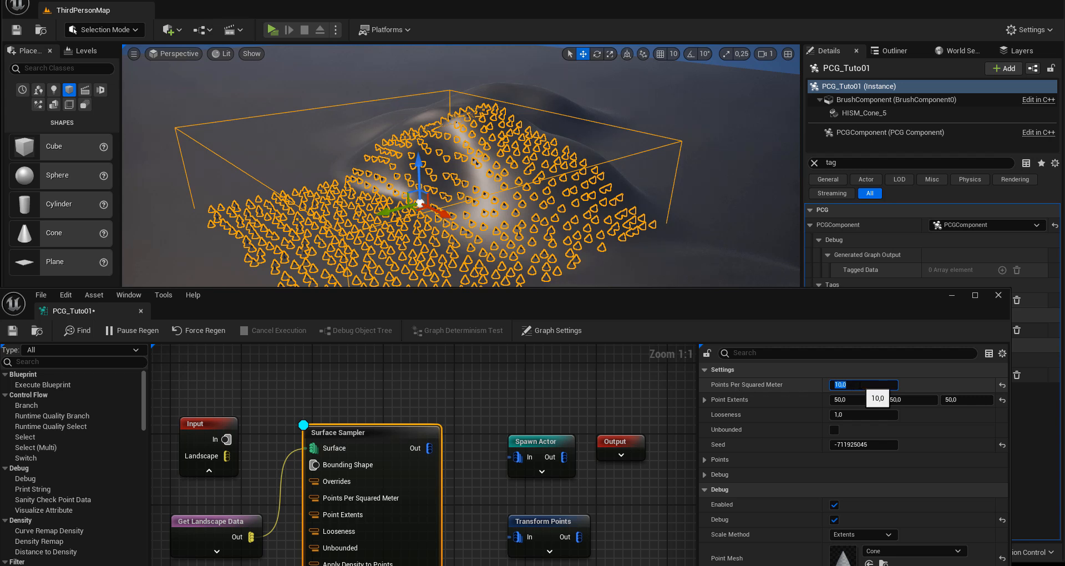
type("1")
key("Return")
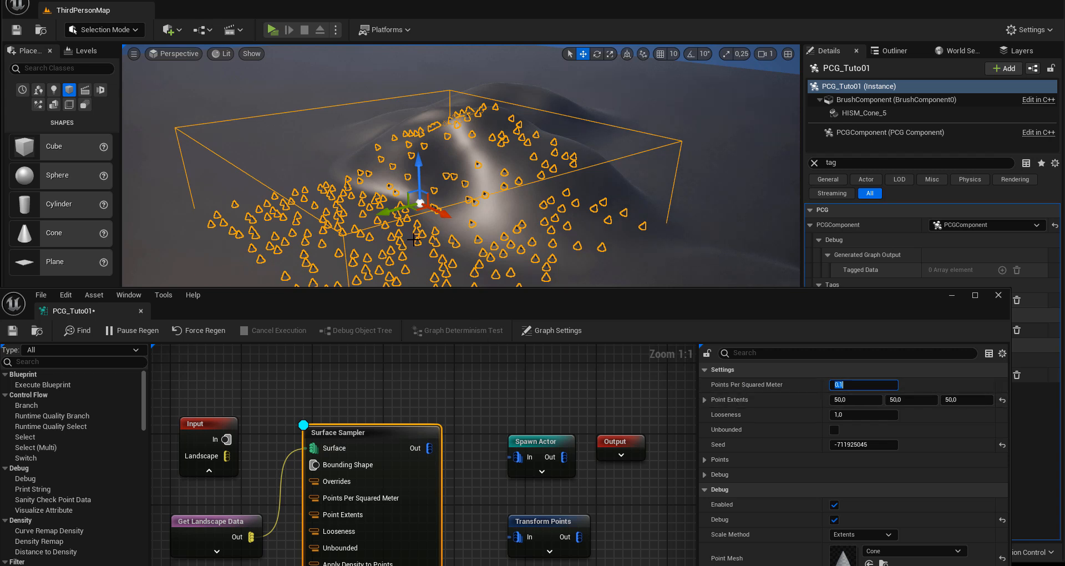
right_click_drag(417, 244, 516, 240)
left_click_drag(515, 240, 438, 231, "alt")
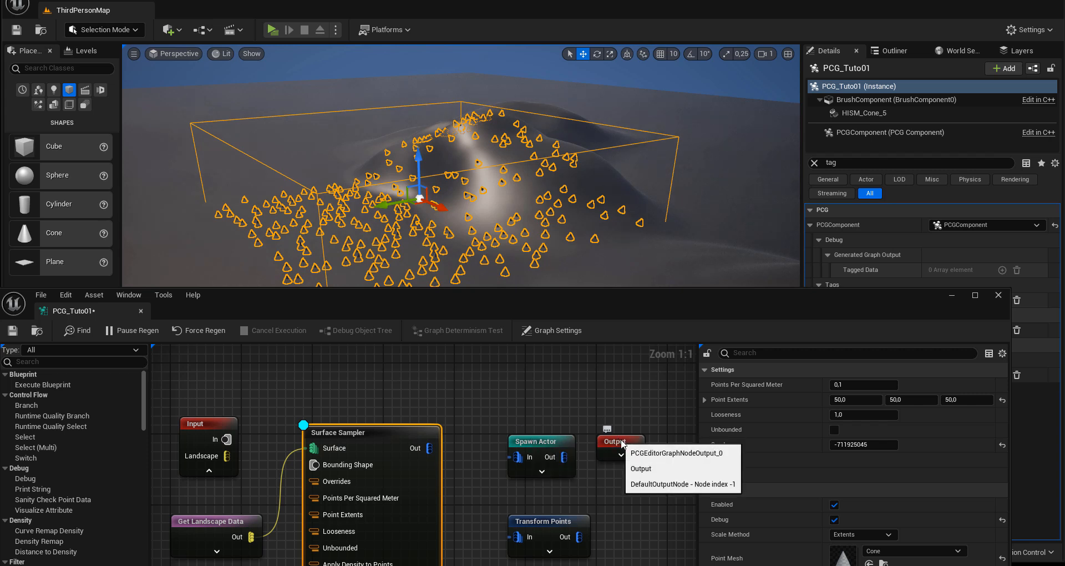
Step: Widen the graph area and spread out the nodes, placing Transform Points between Surface Sampler and Spawn Actor, with Output at the end
left_click_drag(616, 442, 651, 443)
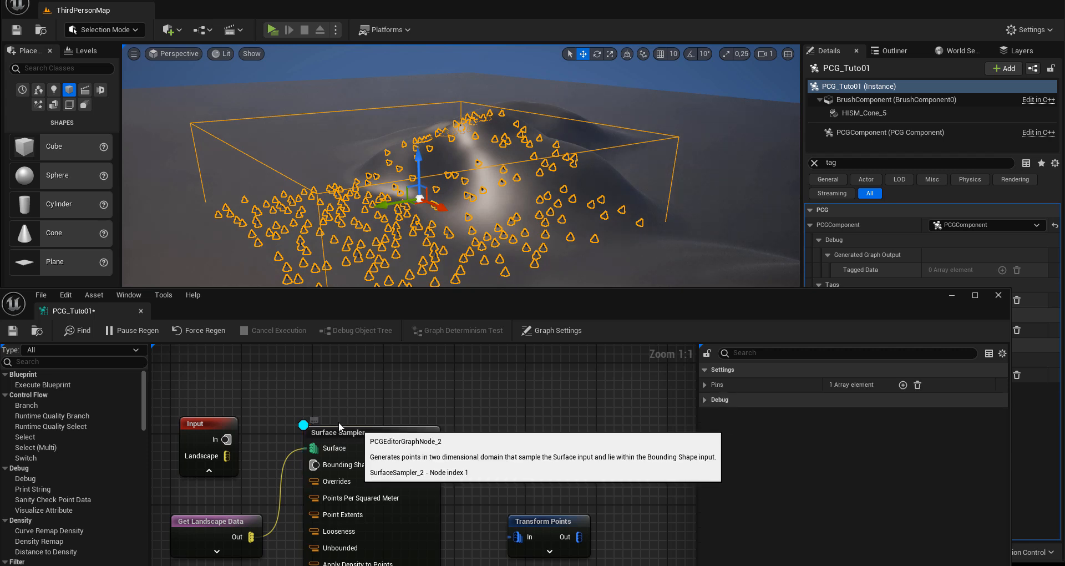
left_click_drag(364, 435, 337, 418)
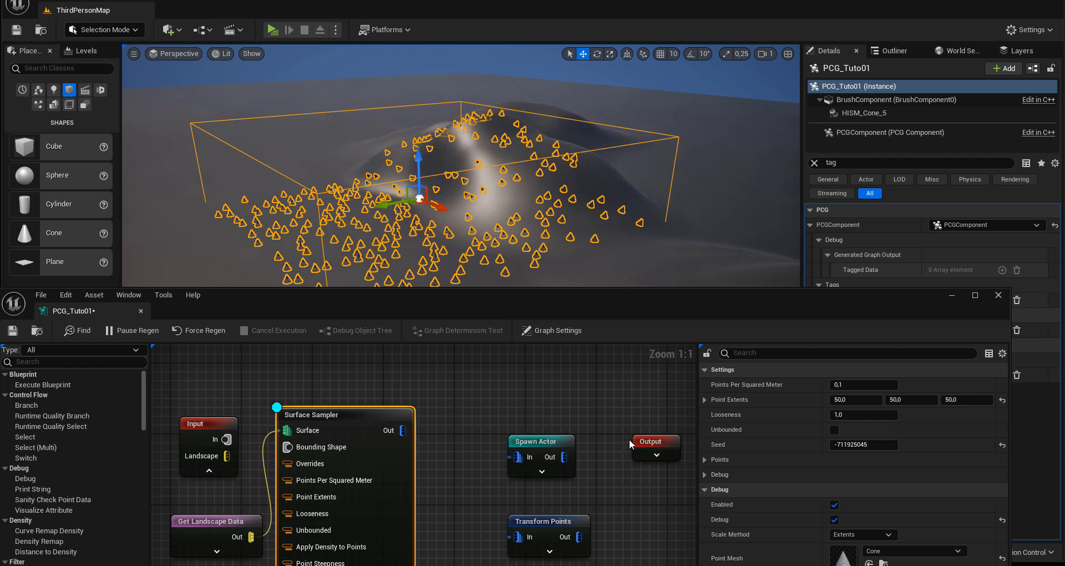
left_click_drag(653, 442, 664, 443)
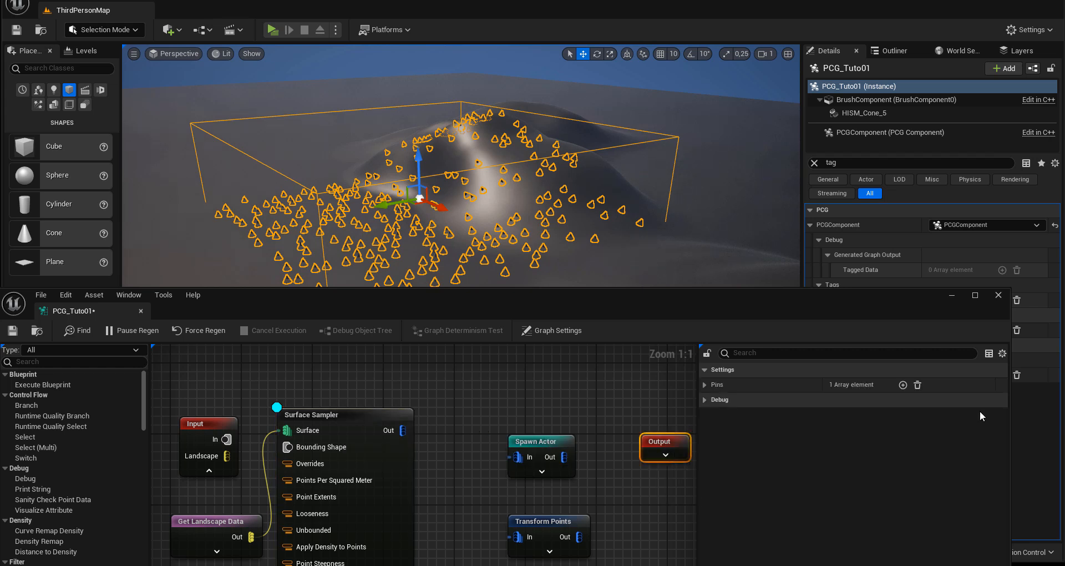
left_click_drag(1011, 423, 1061, 424)
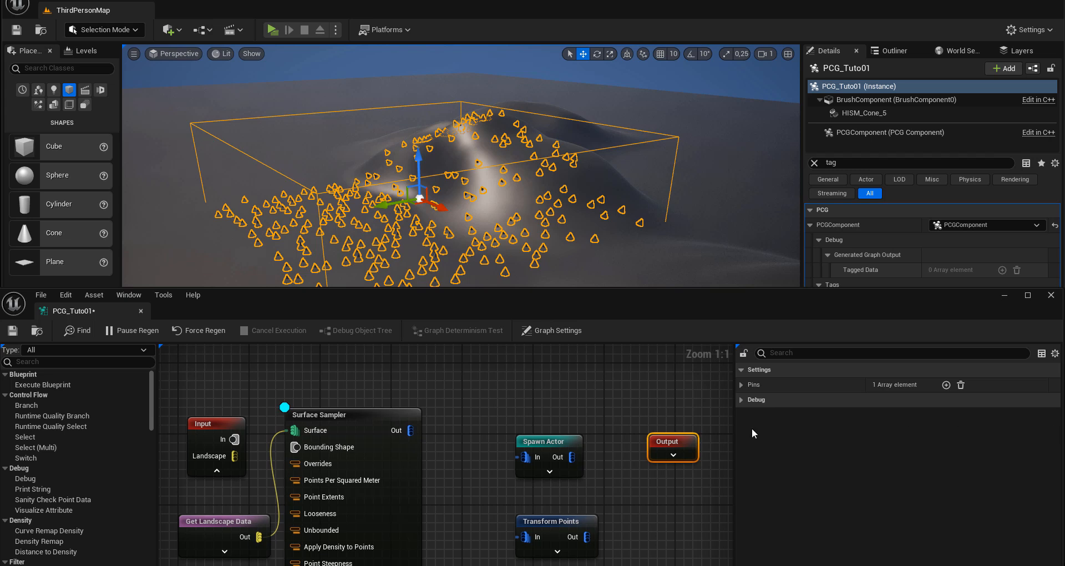
left_click_drag(739, 437, 802, 444)
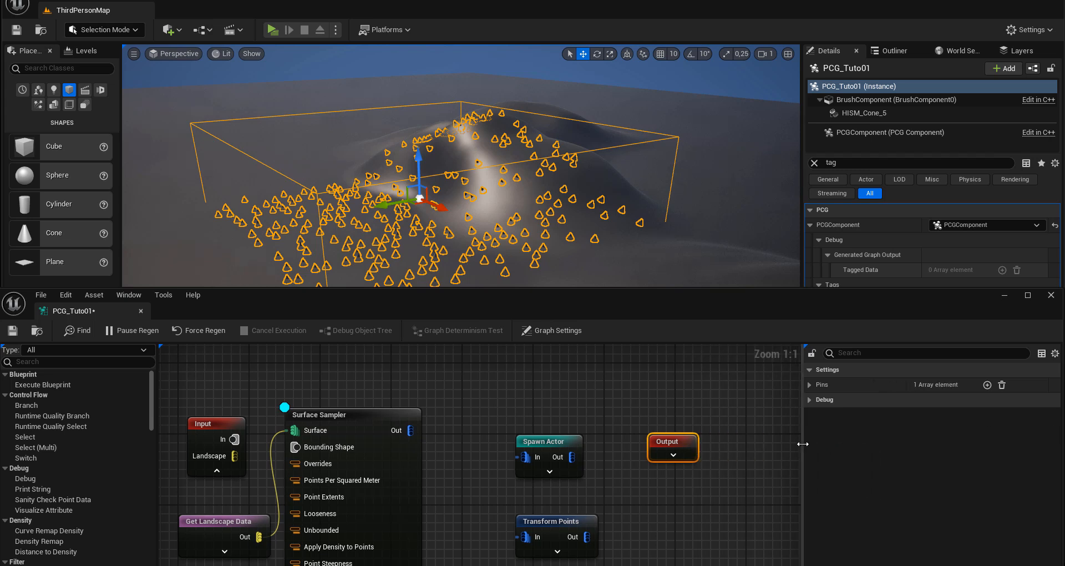
left_click_drag(683, 446, 754, 448)
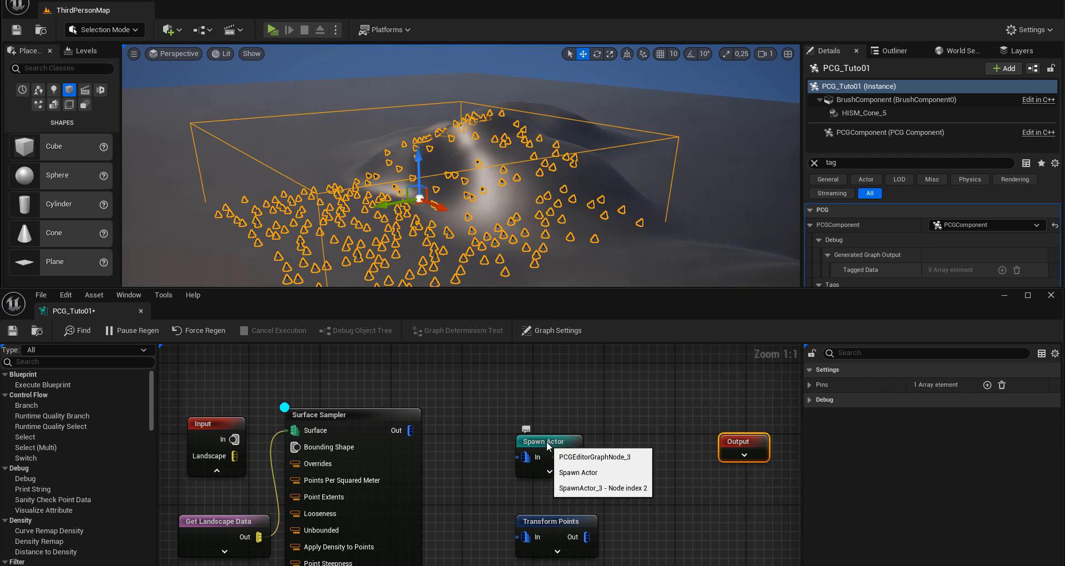
left_click_drag(532, 442, 647, 442)
left_click_drag(561, 522, 525, 432)
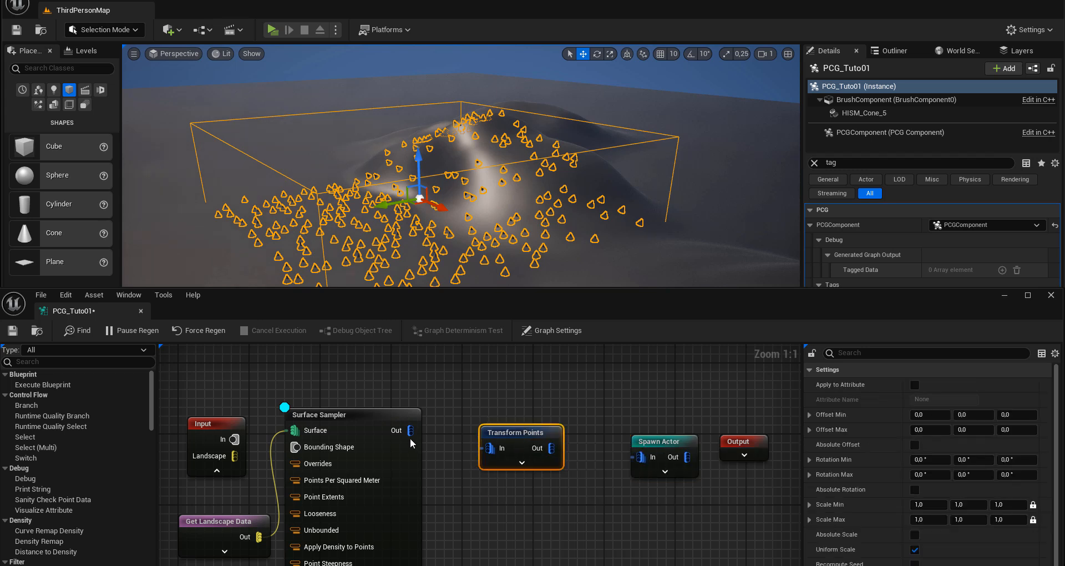
Step: Connect the Surface Sampler's Out to Transform Points' In and switch debugging from the Surface Sampler to Transform Points
left_click_drag(411, 430, 490, 453)
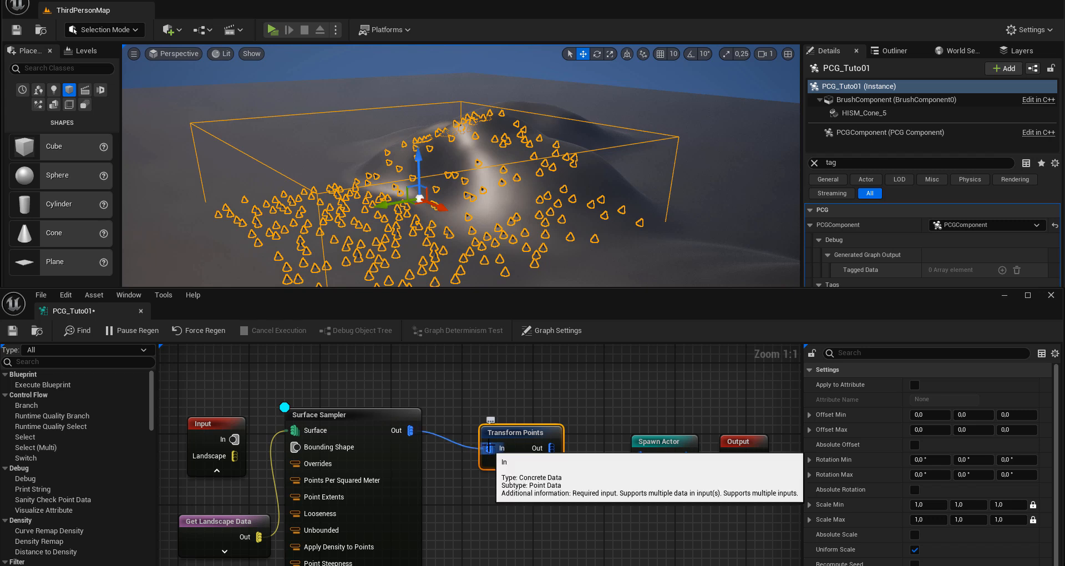
right_click(307, 419)
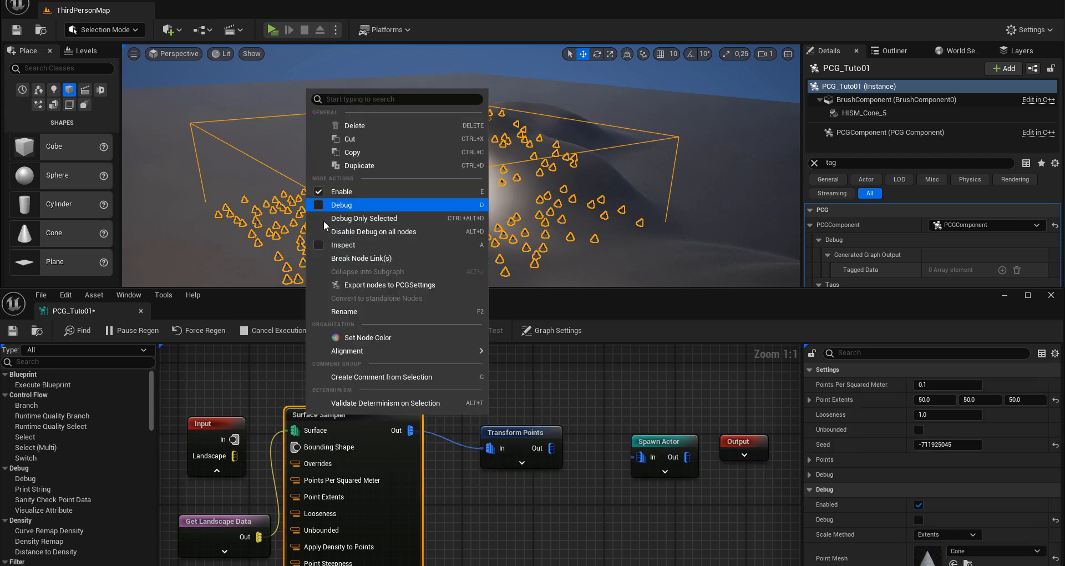
left_click(515, 433)
left_click(516, 433)
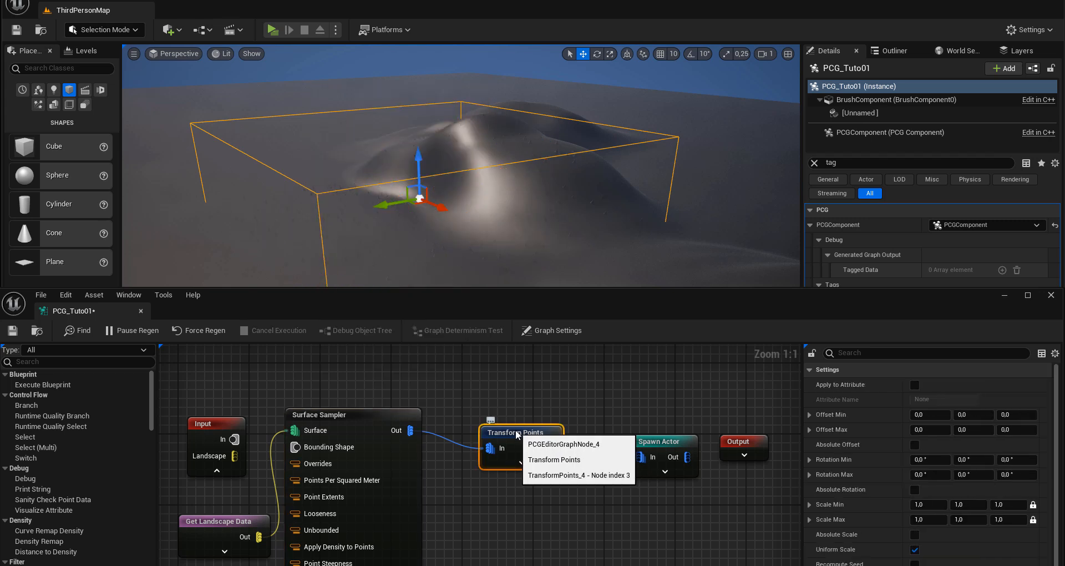
right_click(516, 433)
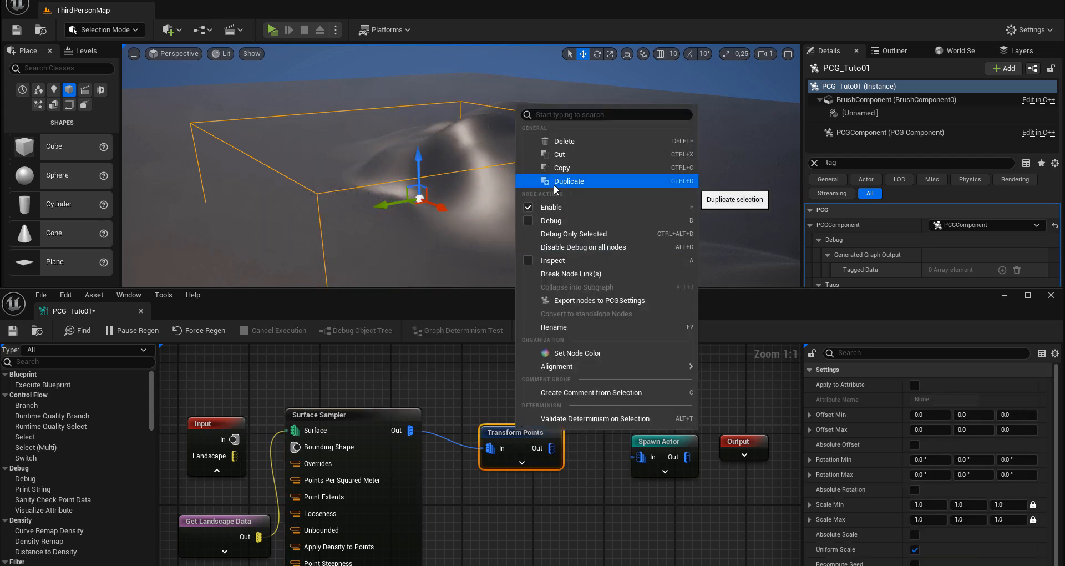
left_click(550, 220)
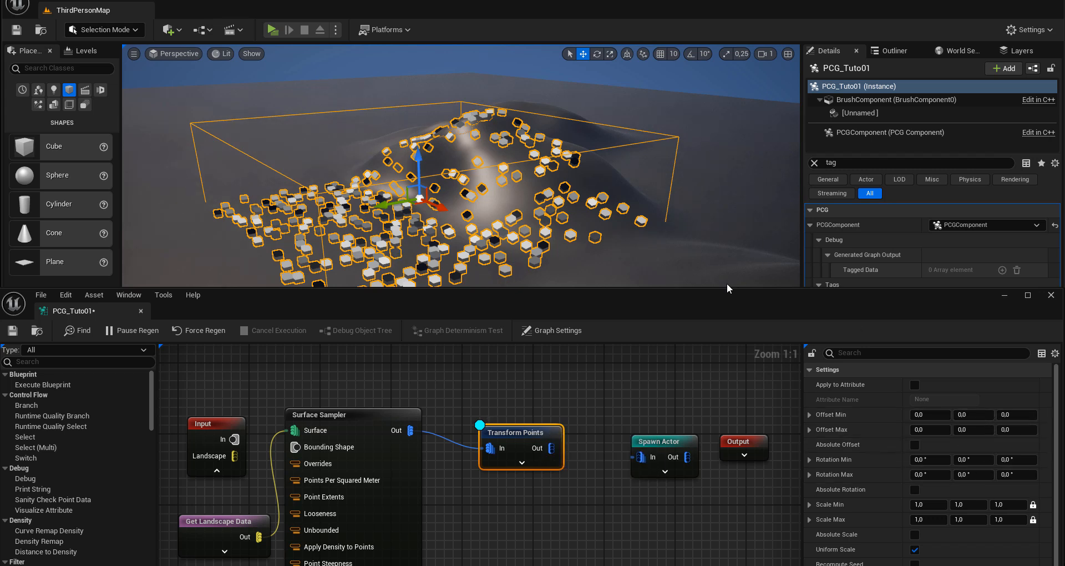
Step: Set the Transform Points node's debug Point Mesh to Cone and lower the graph window to uncover the level view
left_click_drag(726, 289, 710, 53)
left_click(945, 419)
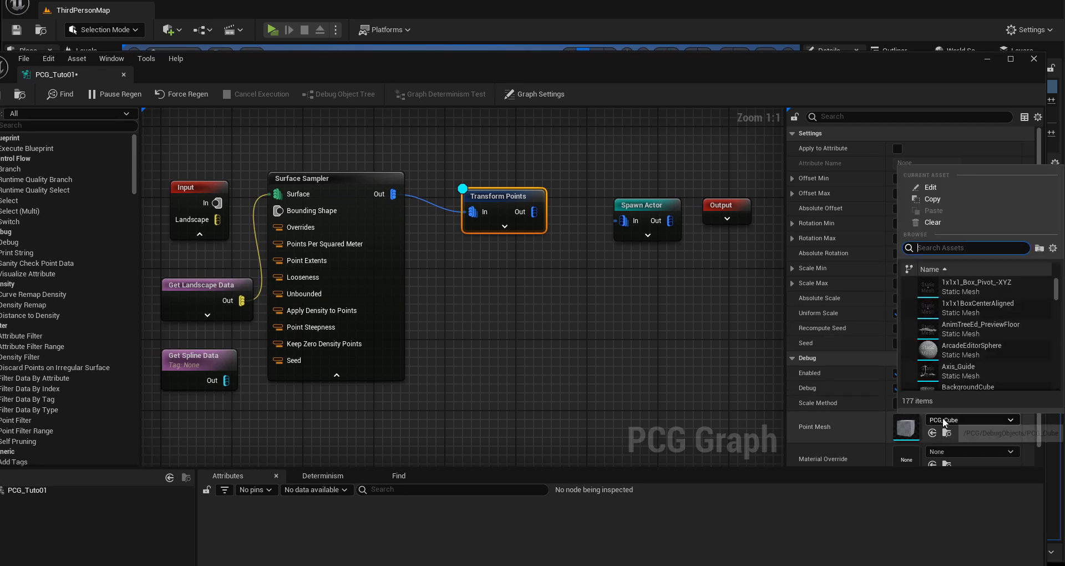
mouse_move(939, 305)
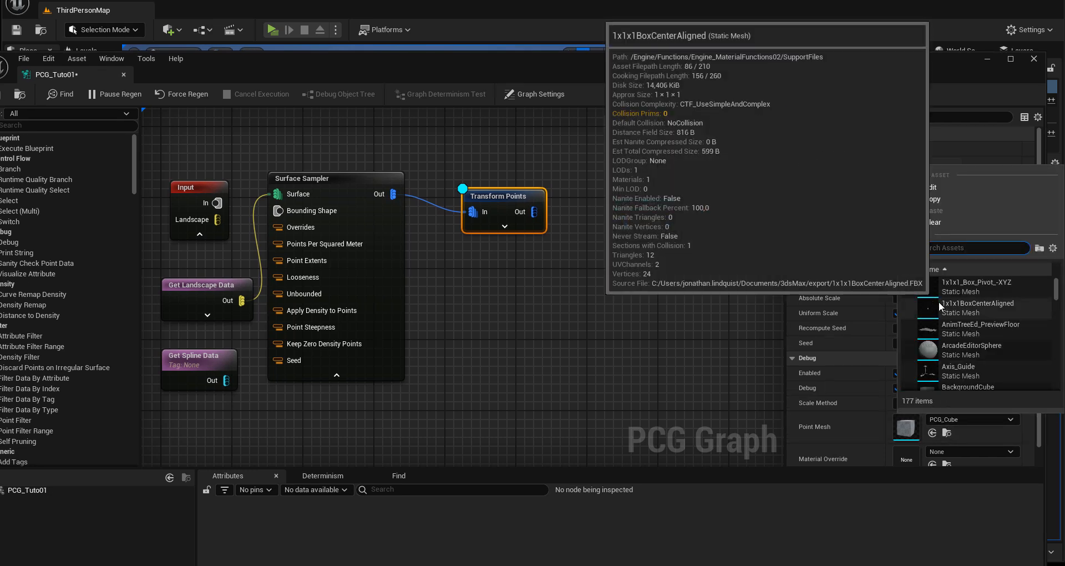
type("cone")
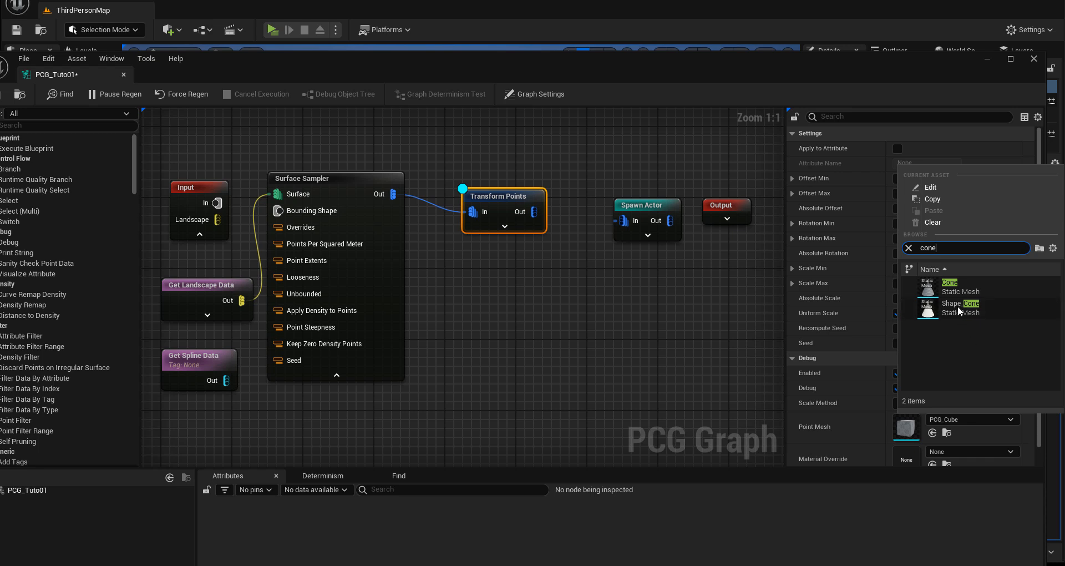
left_click(960, 287)
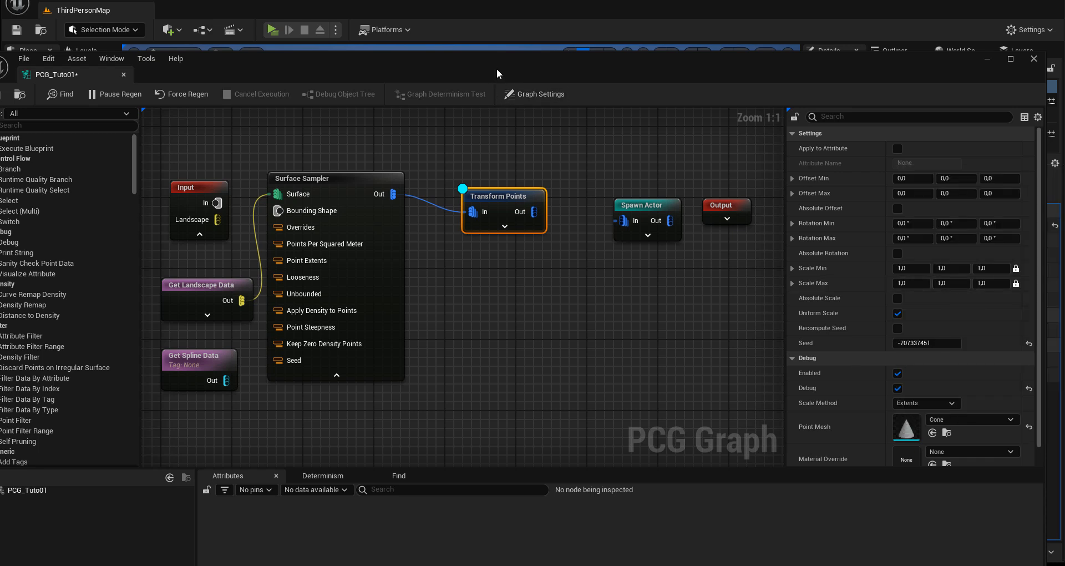
left_click_drag(497, 68, 533, 309)
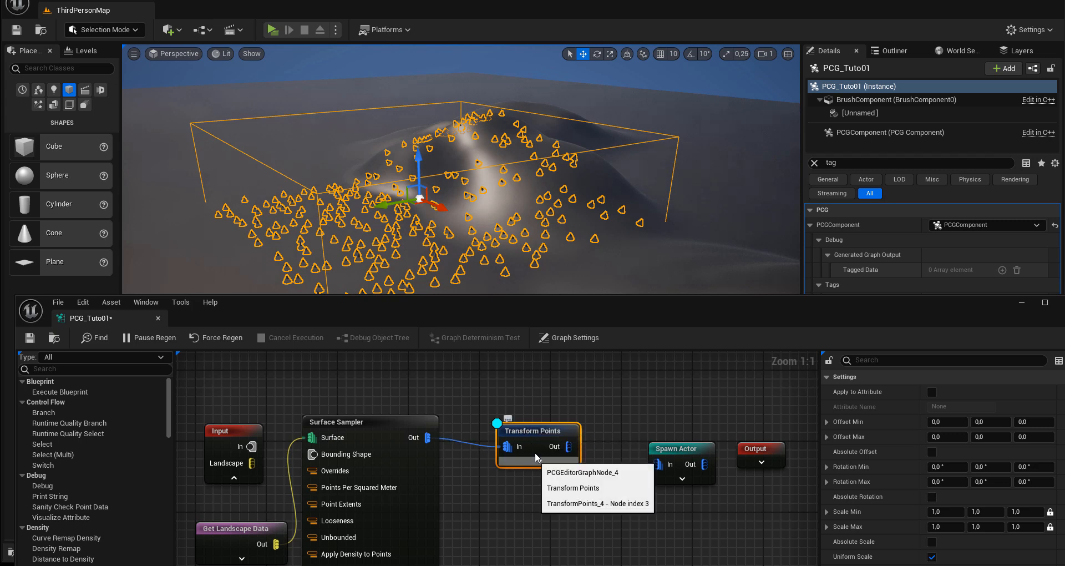
left_click_drag(710, 323, 673, 331)
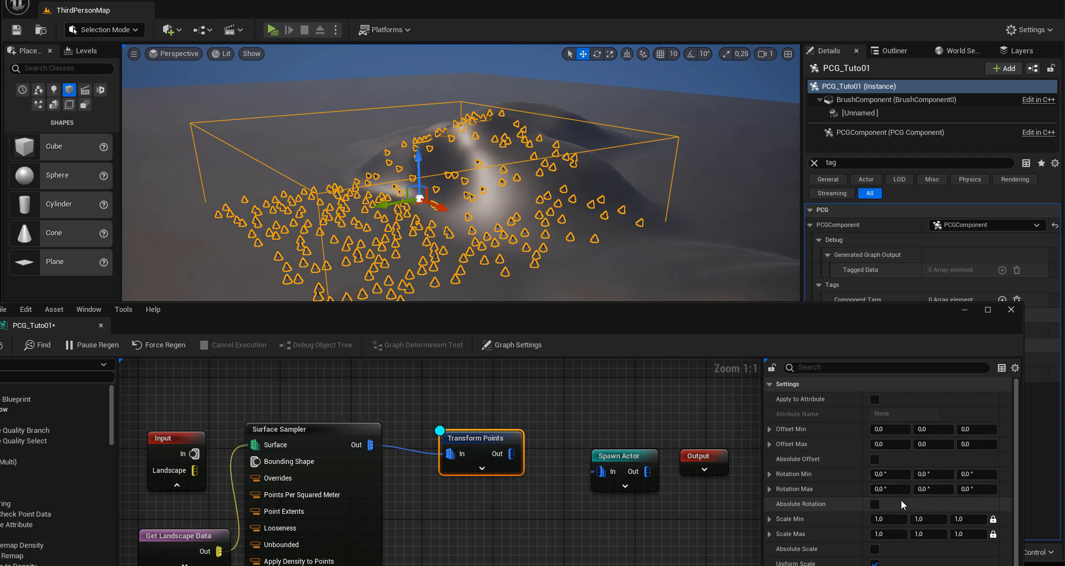
Step: Set Transform Points' first-axis Rotation Min to 45° and Rotation Max to 90°, and inspect the tilted cones
left_click(882, 474)
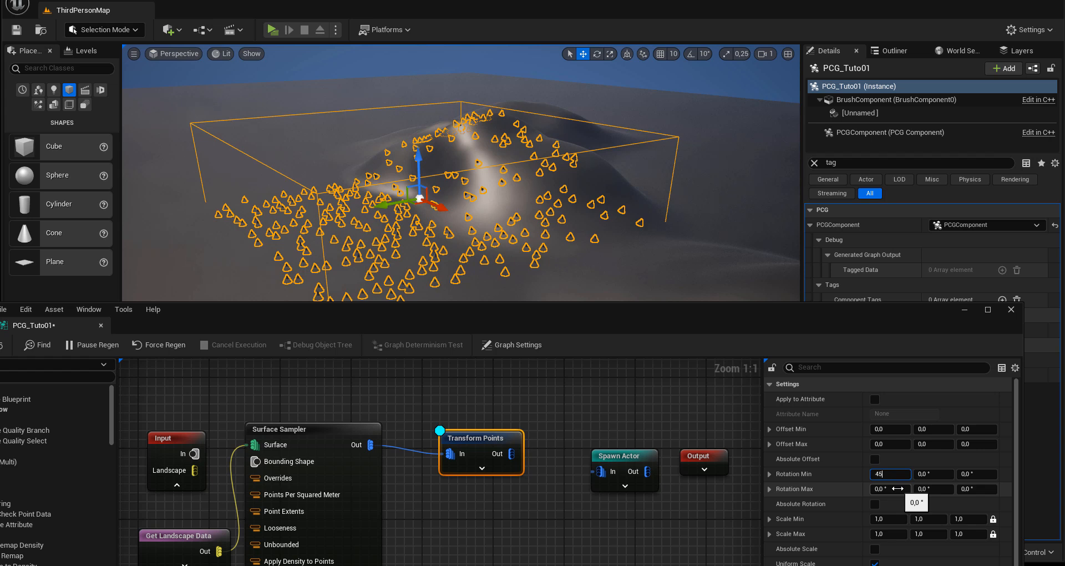
key("Return")
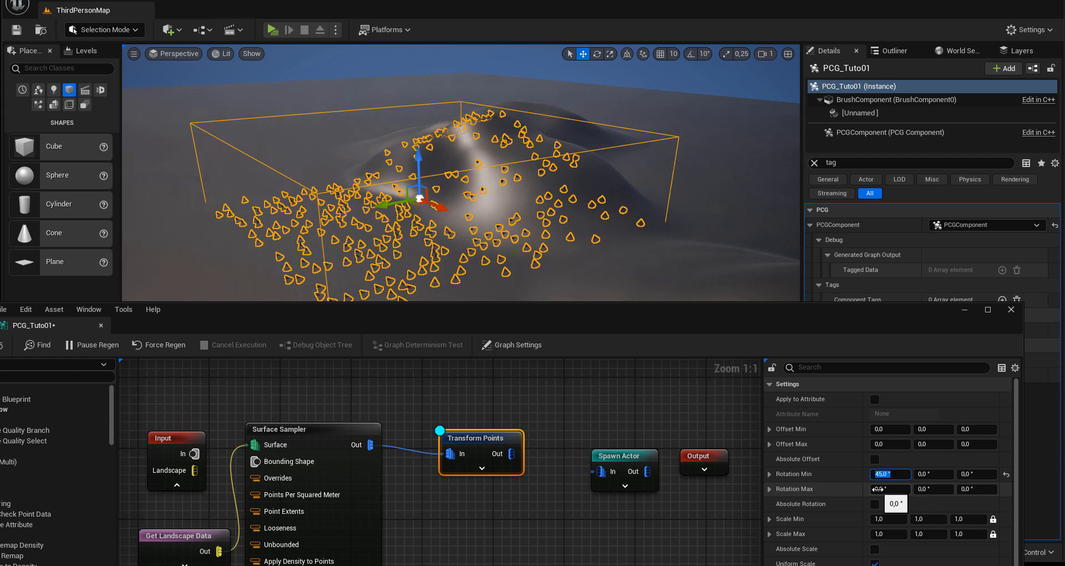
left_click(881, 489)
type("90")
key("Return")
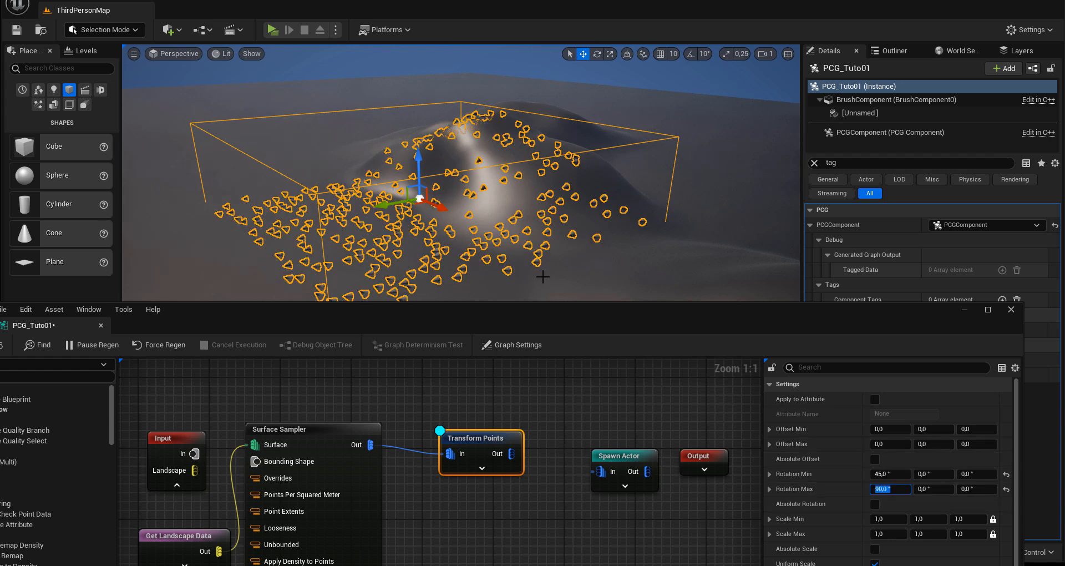
mouse_move(460, 189)
left_mouse_down("alt")
mouse_move(577, 192)
mouse_move(405, 193)
mouse_move(449, 193)
left_mouse_up("alt")
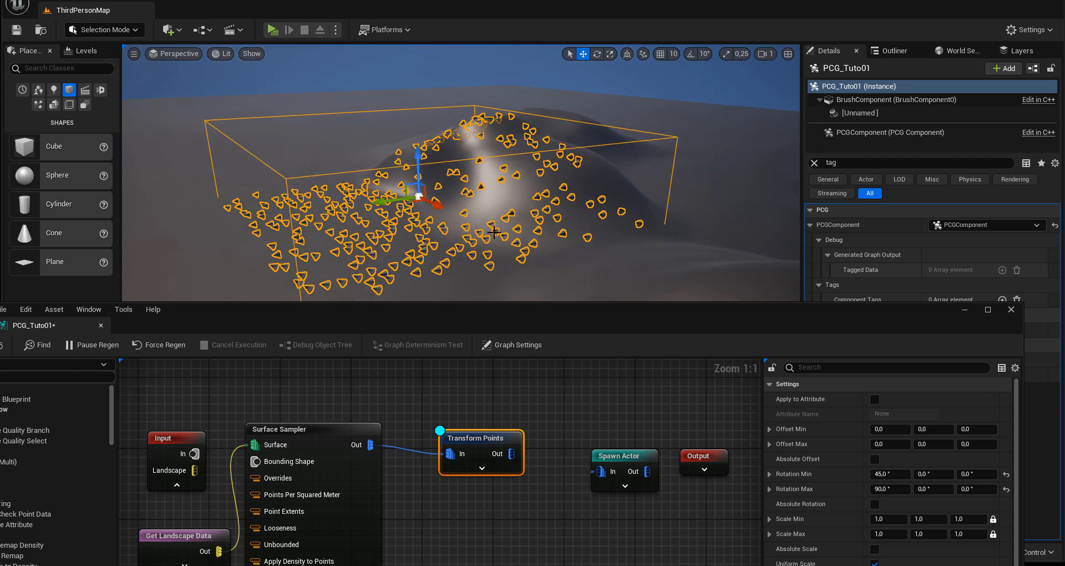
left_click_drag(495, 239, 567, 270, "alt")
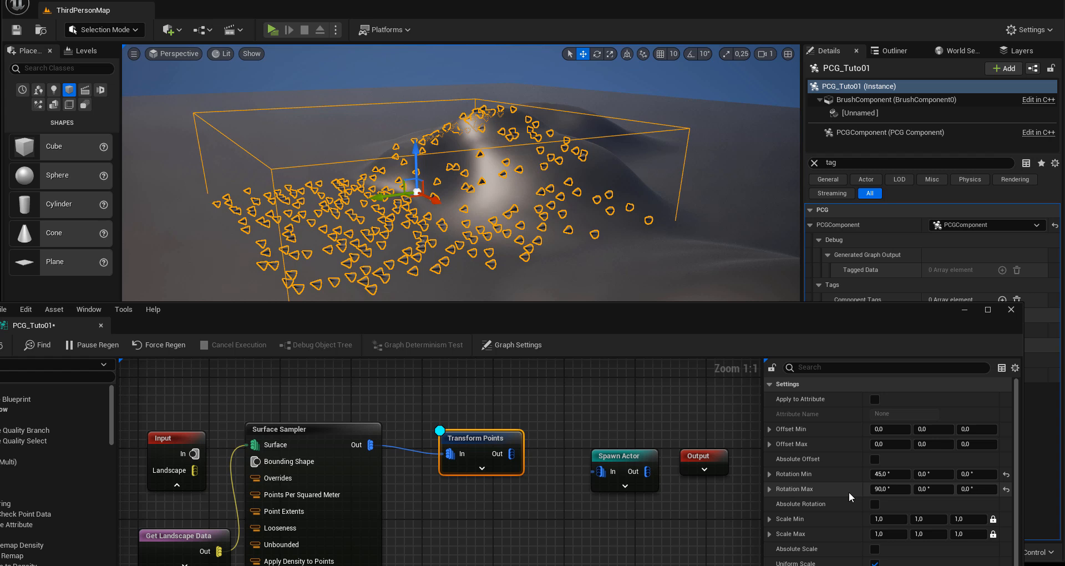
Step: Set Transform Points' Scale Min to 2 and Scale Max to 5 uniformly on all axes
scroll(887, 498, "down", 1)
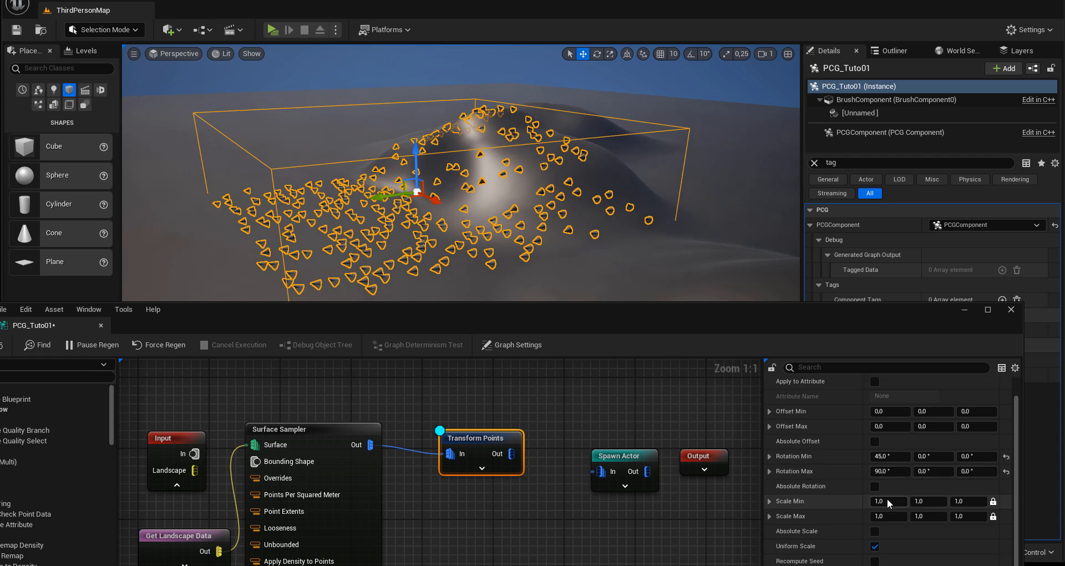
scroll(887, 498, "down", 1)
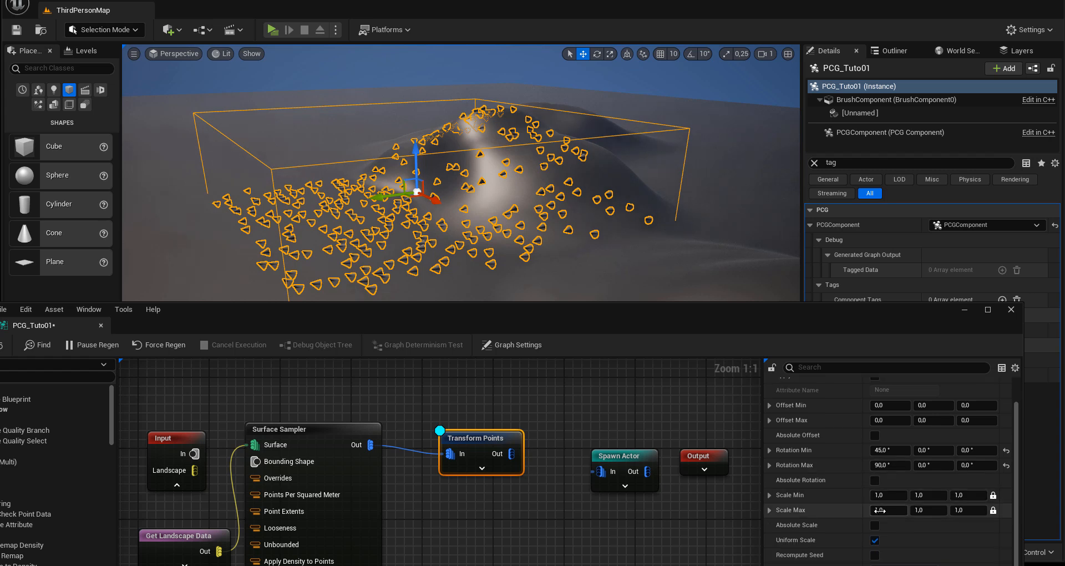
left_click(922, 496)
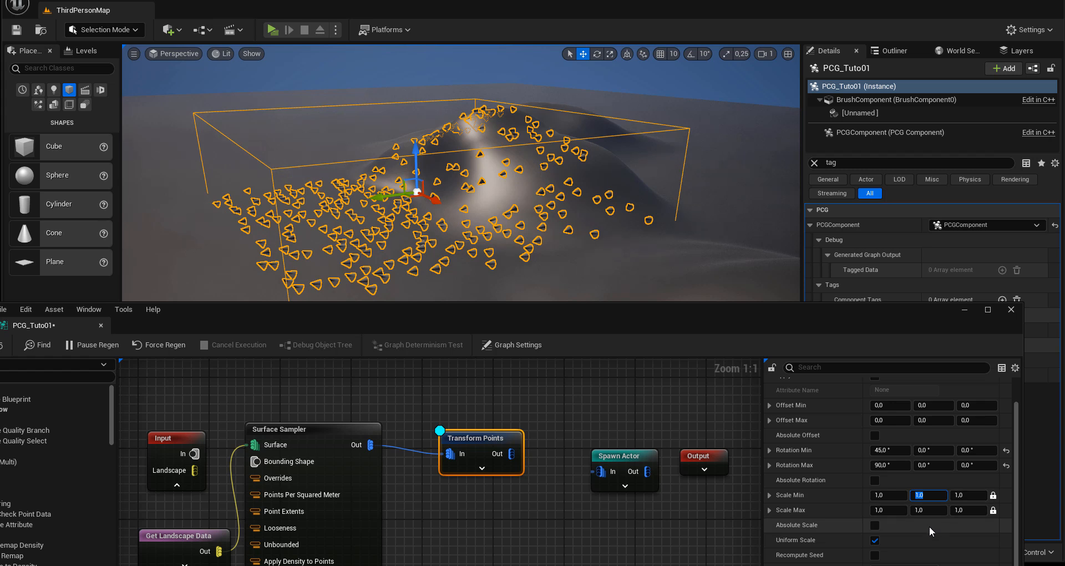
key("Return")
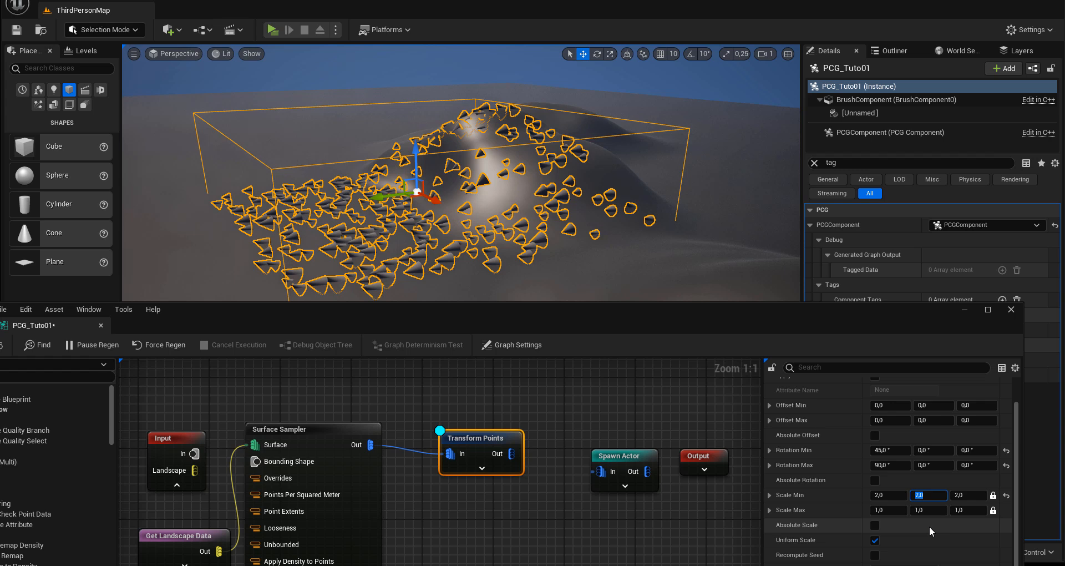
left_click(928, 510)
type("5")
key("Return")
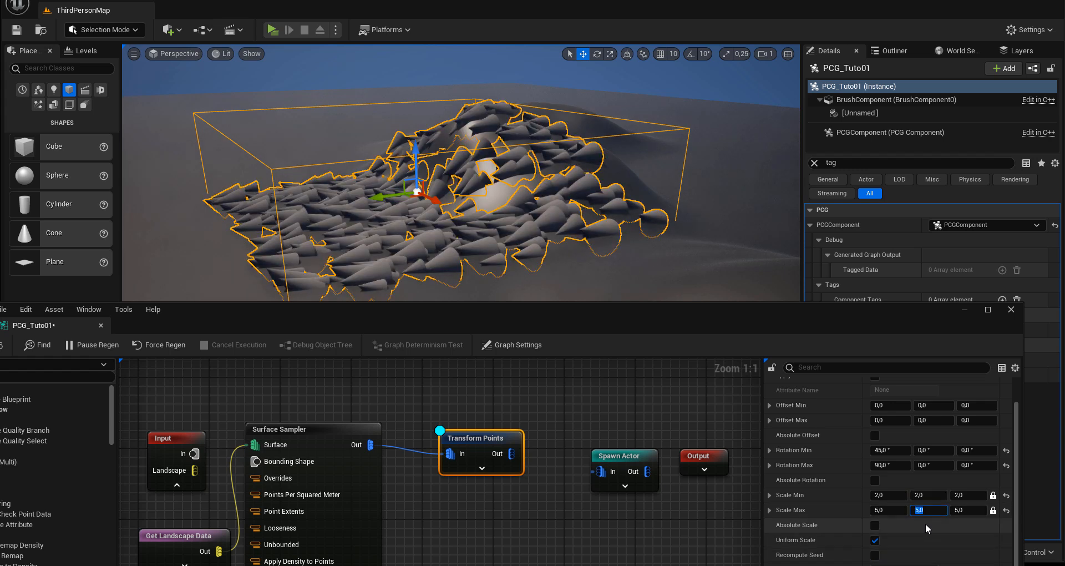
Step: Set Transform Points' first-axis Rotation Min to 2° and Rotation Max to 20°, and inspect the cones from another angle
left_click(888, 450)
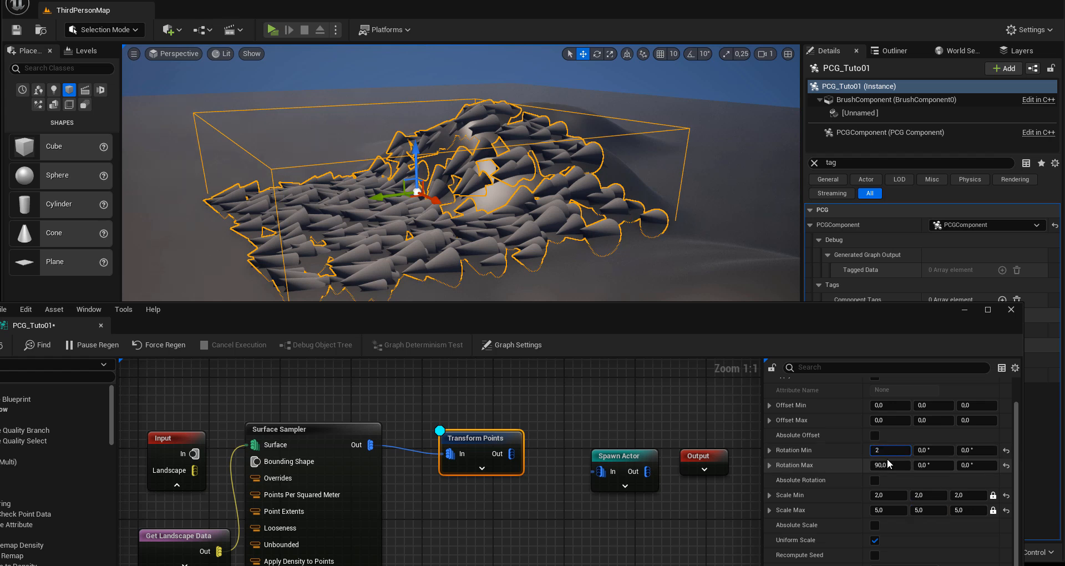
type("2")
key("Return")
left_click(889, 464)
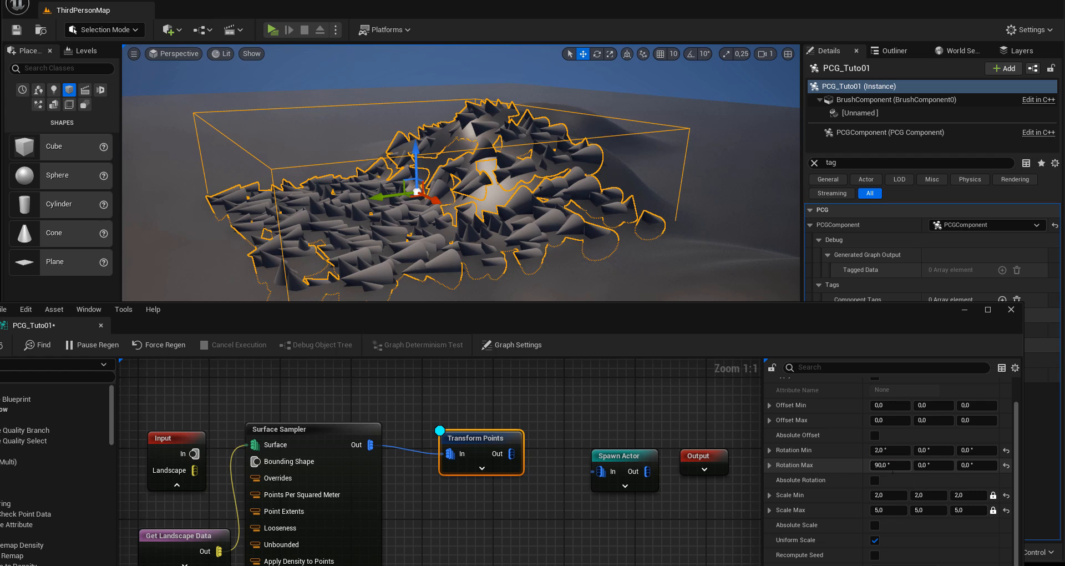
type("20")
key("Return")
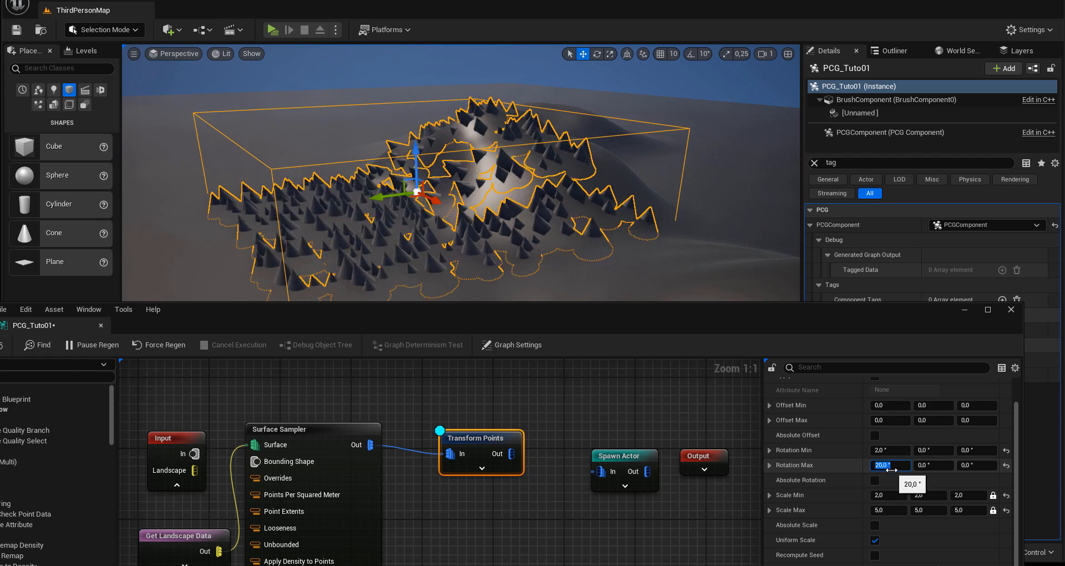
left_click_drag(473, 253, 552, 250, "alt")
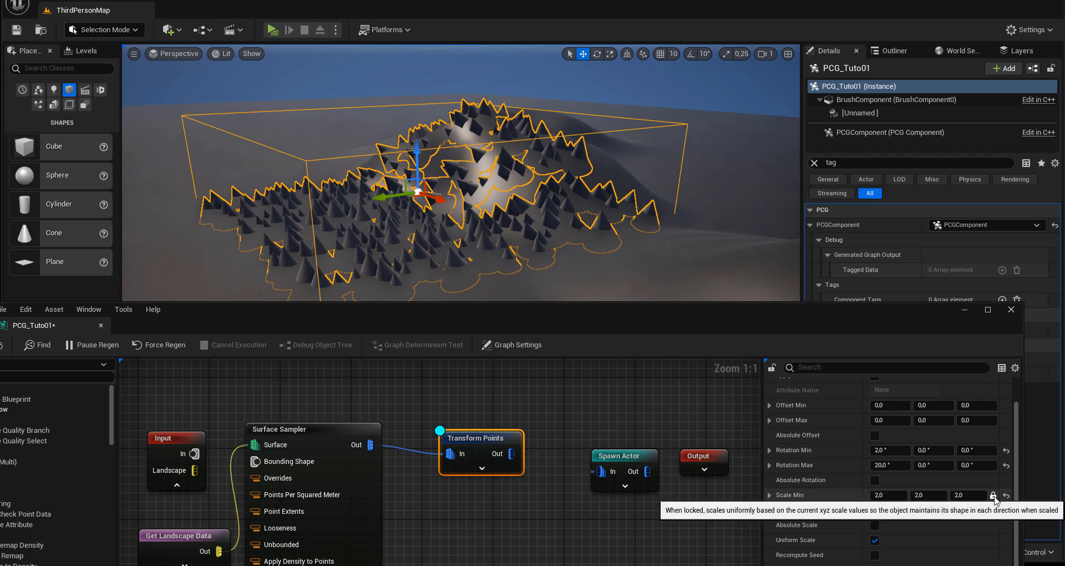
left_click_drag(542, 255, 593, 272, "alt")
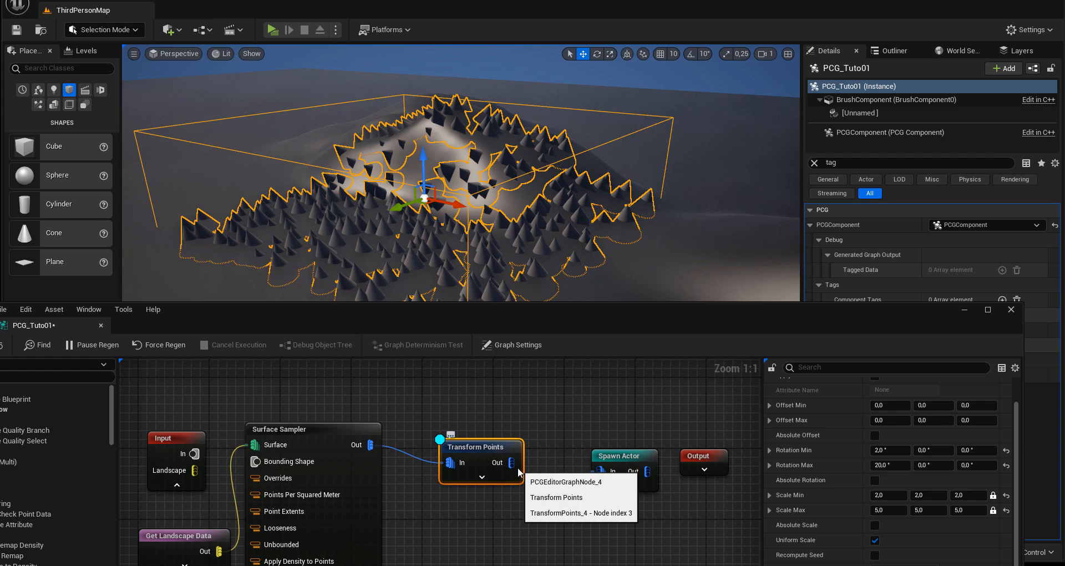
Step: Connect Transform Points' Out to Spawn Actor's In, raise the graph window and expand Spawn Actor's advanced debug settings
left_click(610, 457)
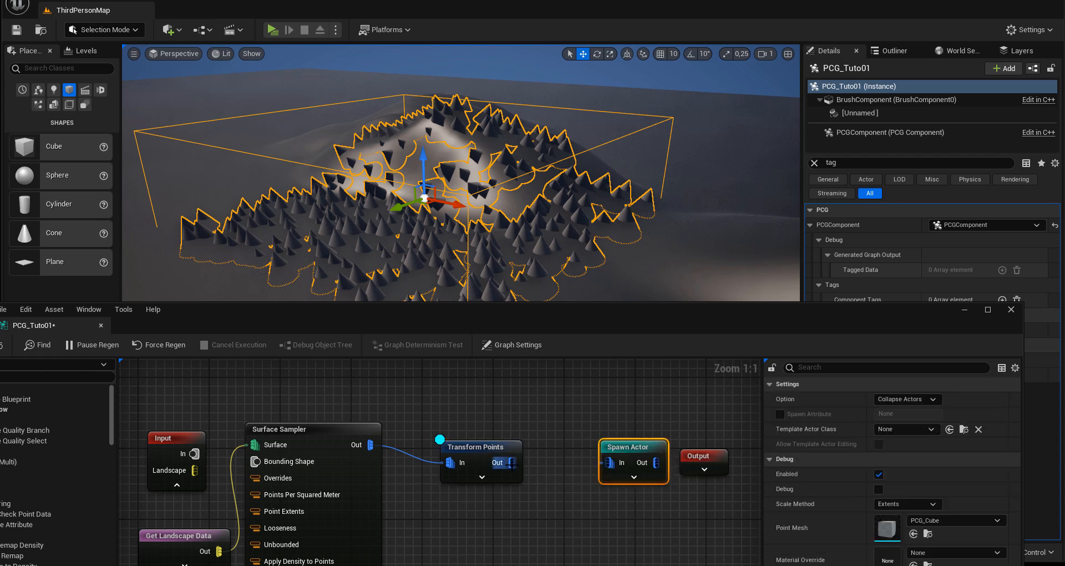
left_click_drag(512, 462, 608, 462)
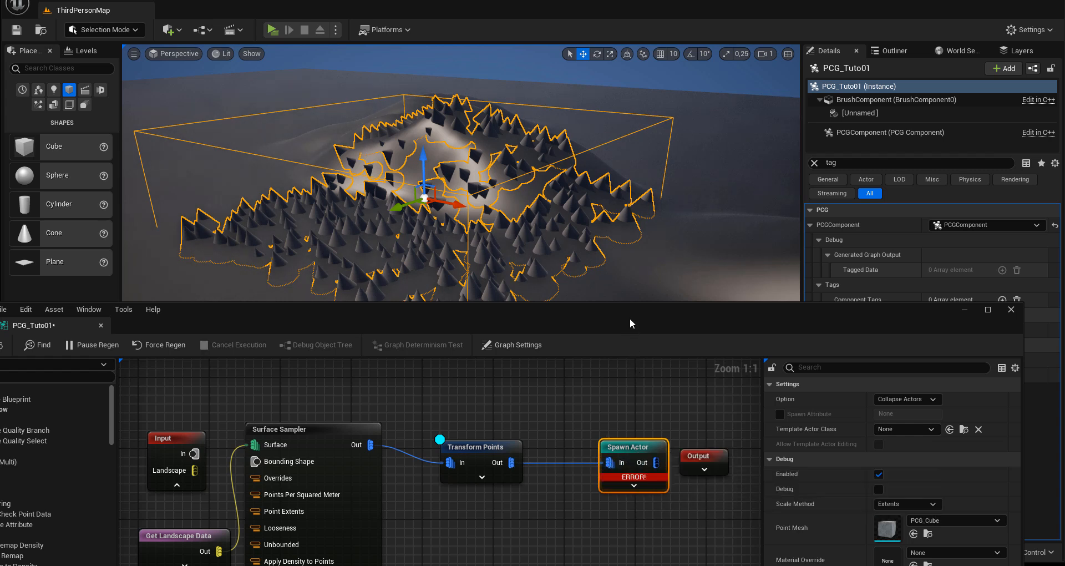
left_click_drag(630, 318, 641, 61)
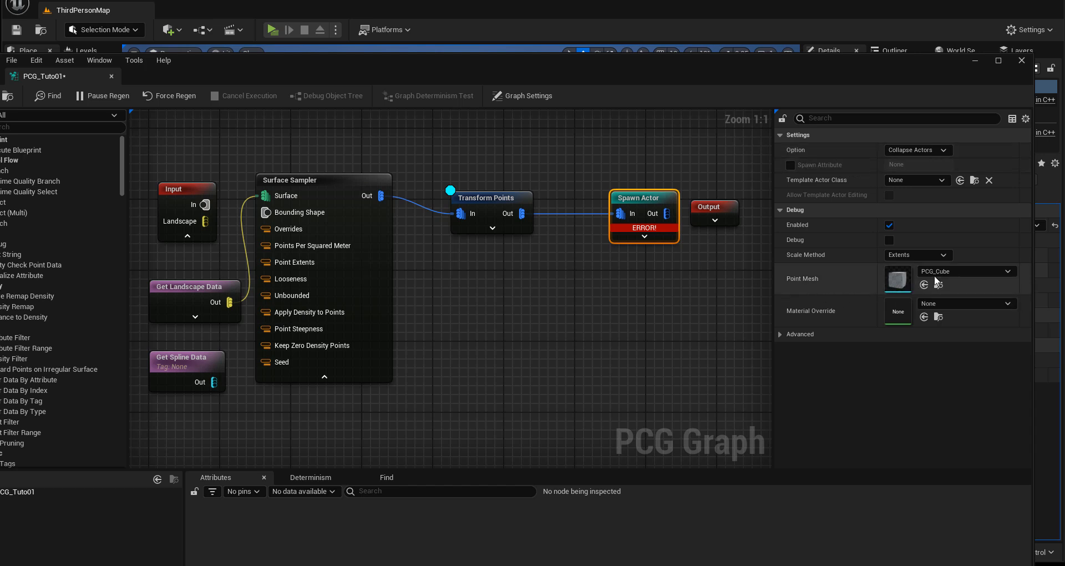
left_click(779, 334)
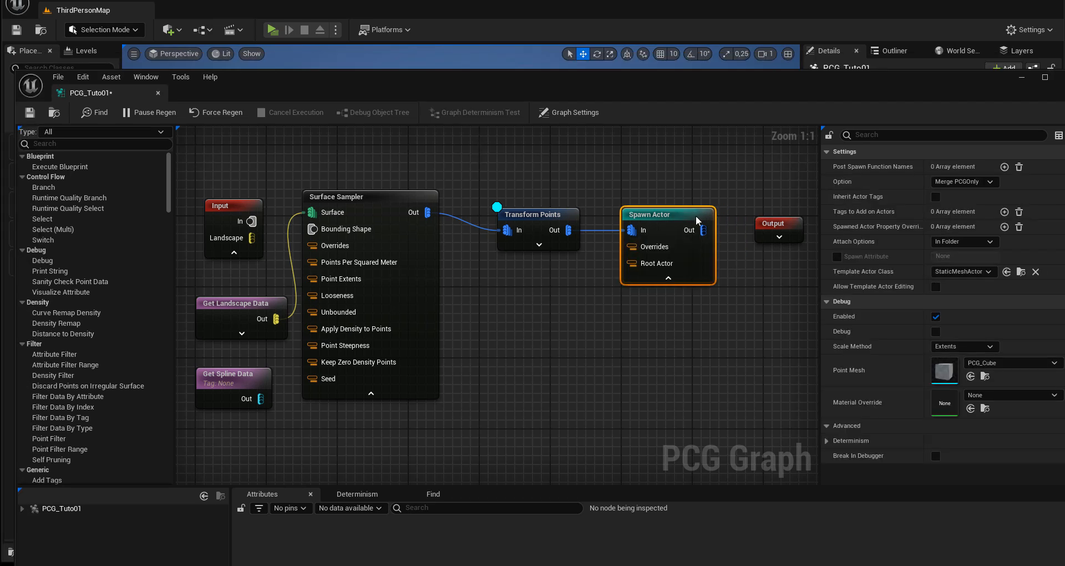
Step: Add a Static Mesh Spawner fed by Transform Points' Out and arrange it below the Spawn Actor node
left_click_drag(652, 219, 653, 192)
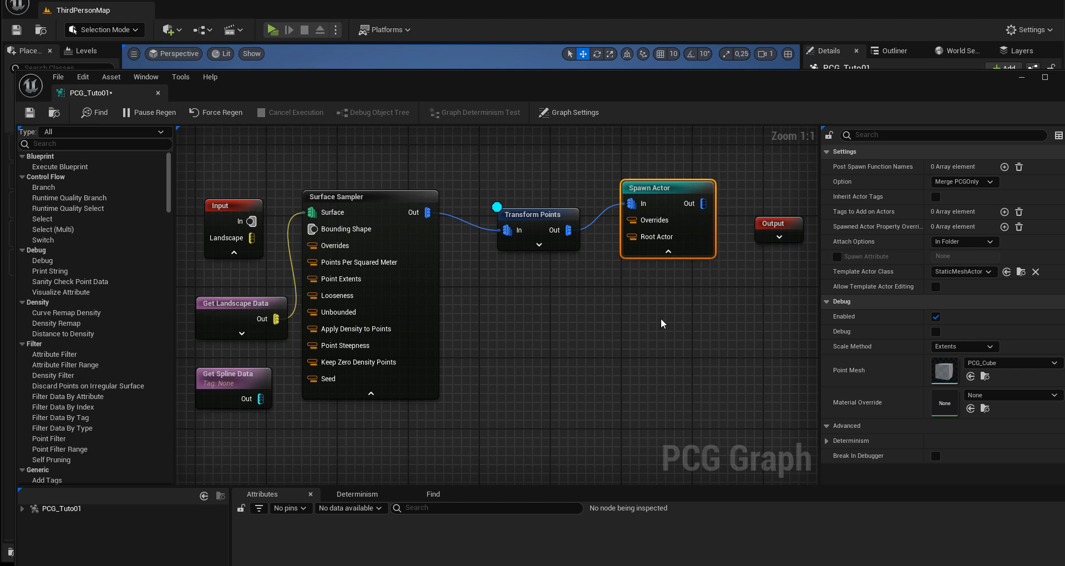
left_click_drag(665, 188, 669, 178)
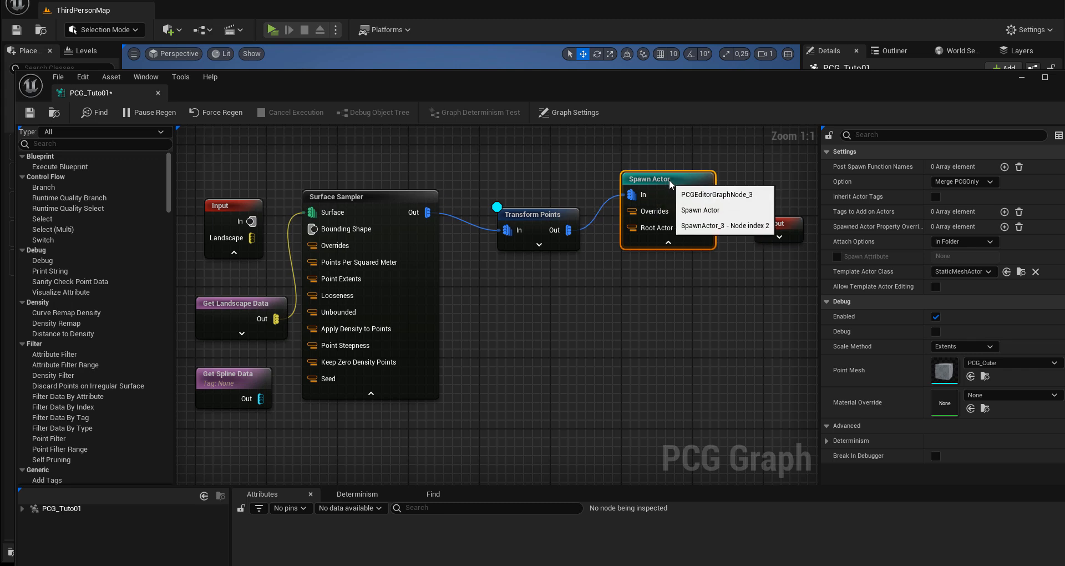
left_click_drag(568, 229, 612, 307)
type("spa")
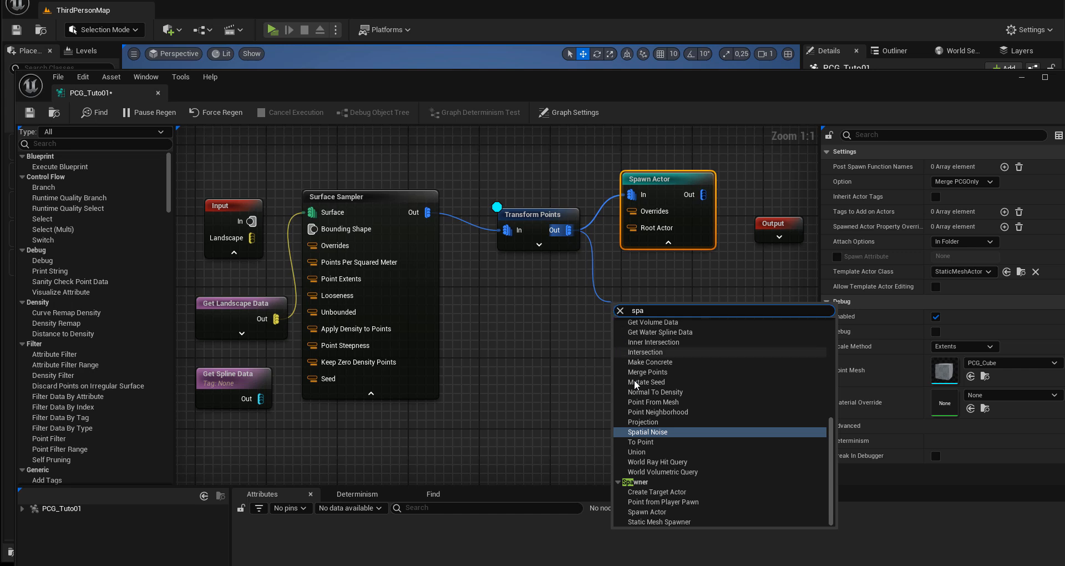
left_click(635, 521)
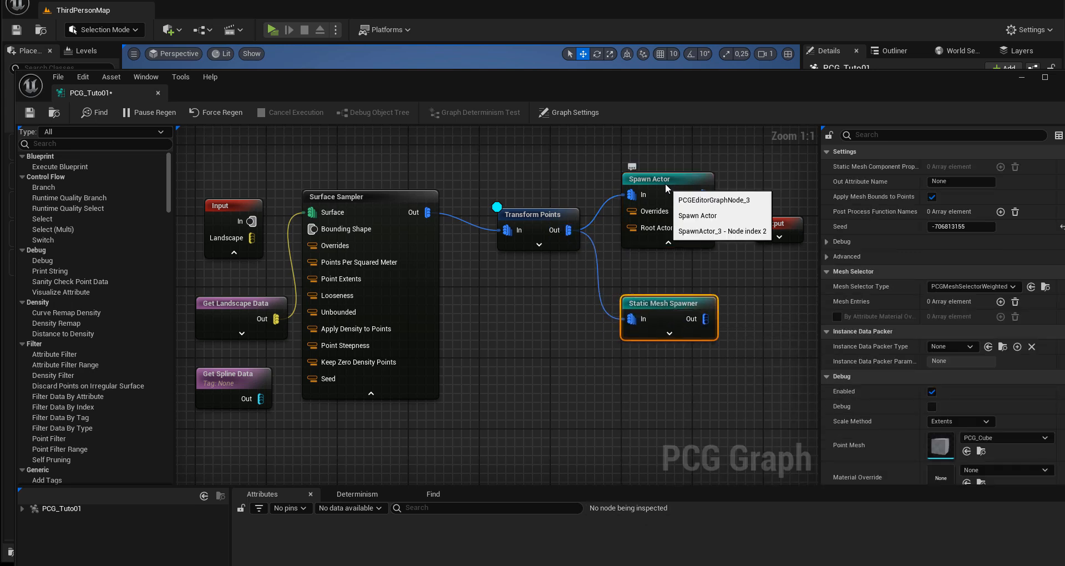
left_click_drag(665, 183, 664, 165)
left_click_drag(659, 308, 666, 279)
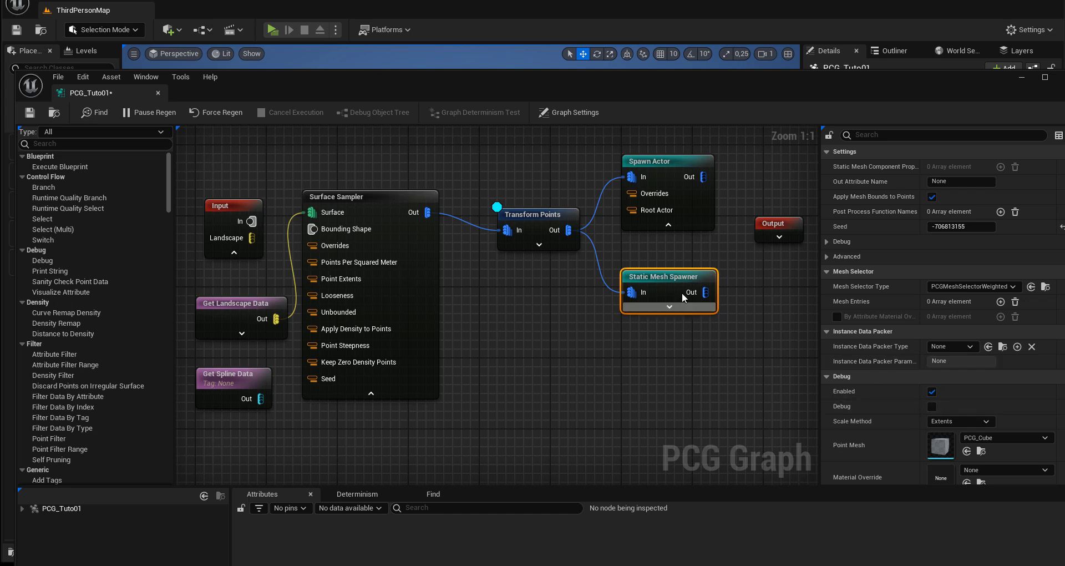
Step: Turn off debugging on the Transform Points node
left_click(547, 215)
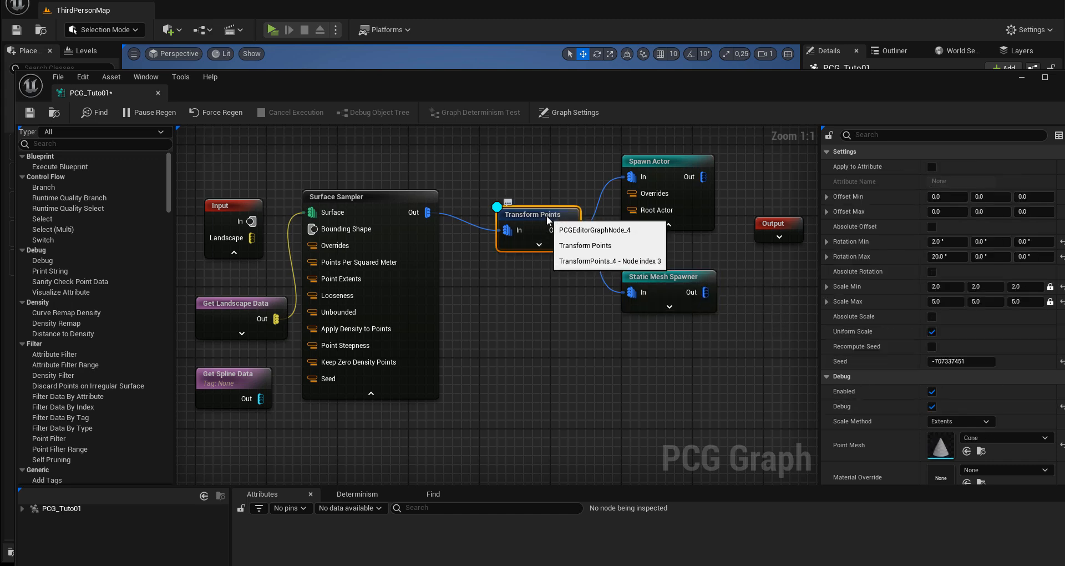
right_click(548, 217)
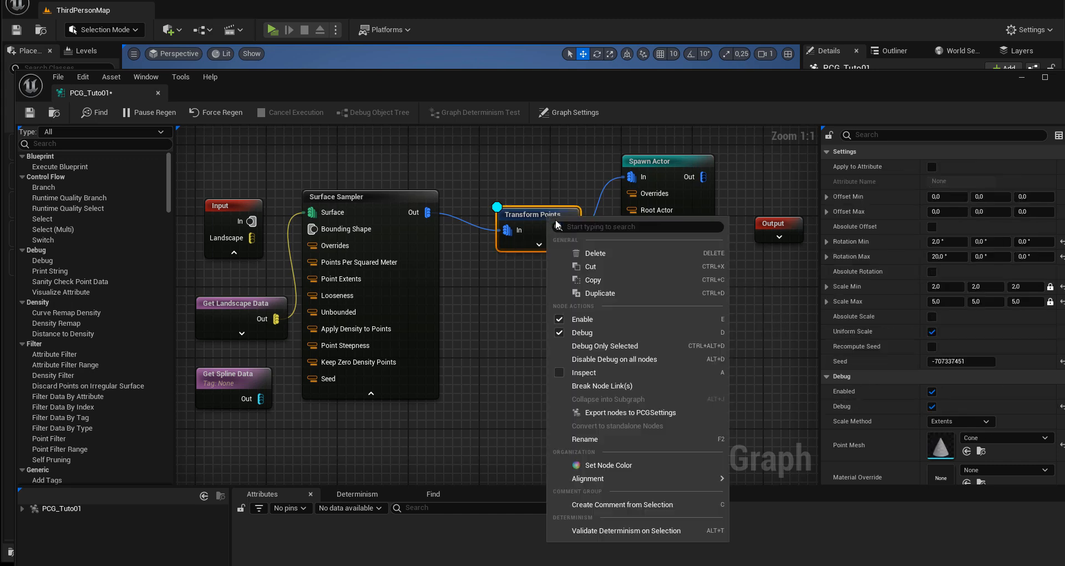
left_click(577, 331)
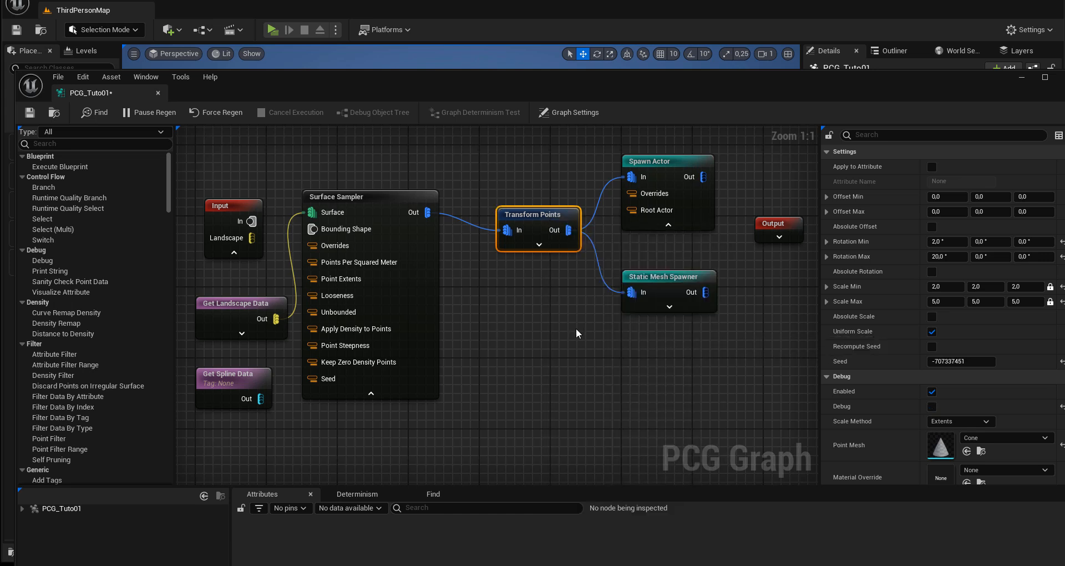
Step: Try debugging the Static Mesh Spawner while checking the level view, and switch its debugging back off
right_click(637, 278)
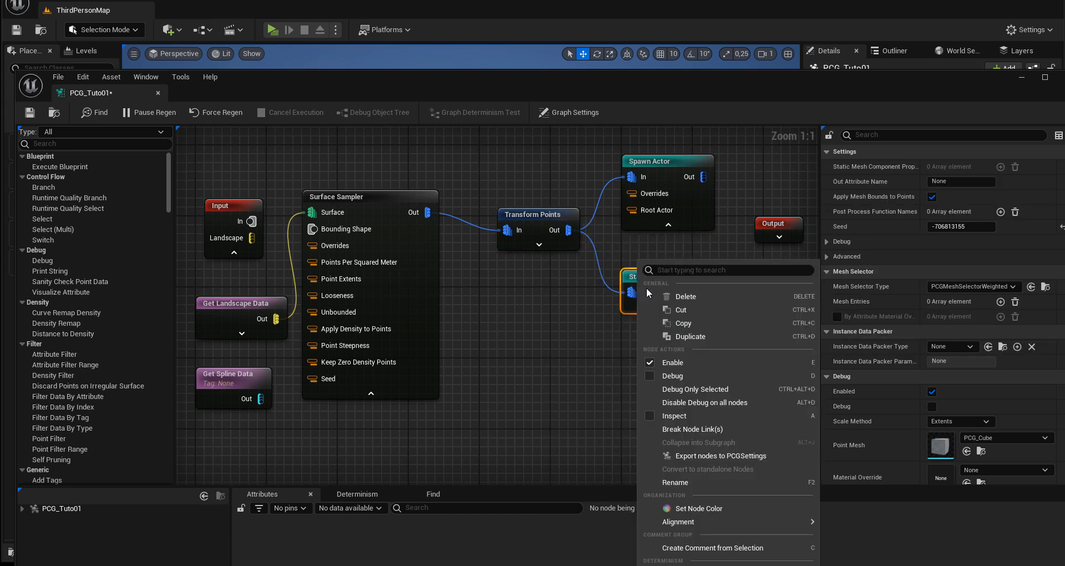
left_click(666, 377)
left_click_drag(407, 78, 408, 268)
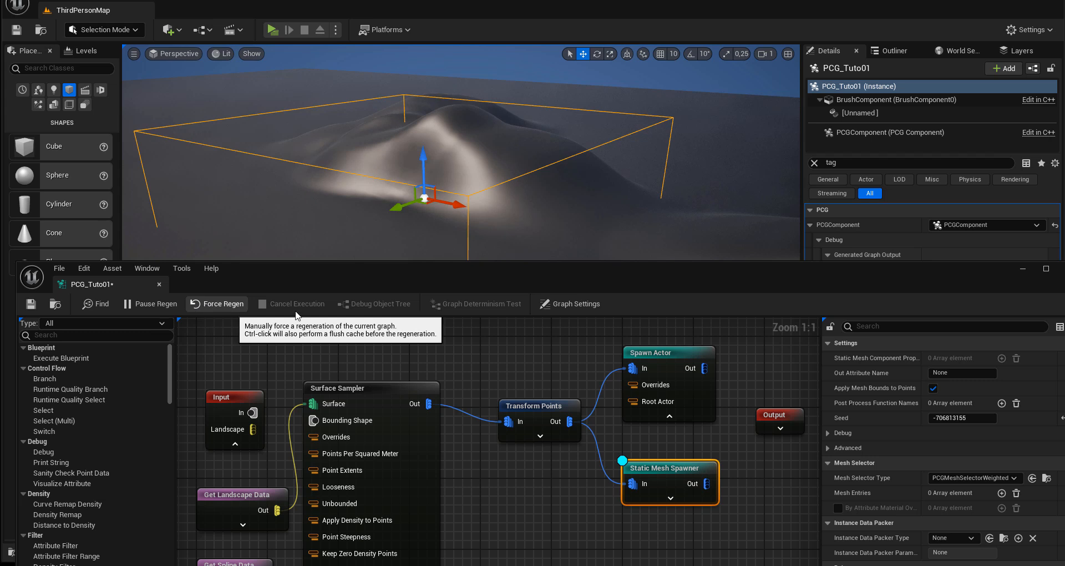
left_click_drag(610, 276, 571, 107)
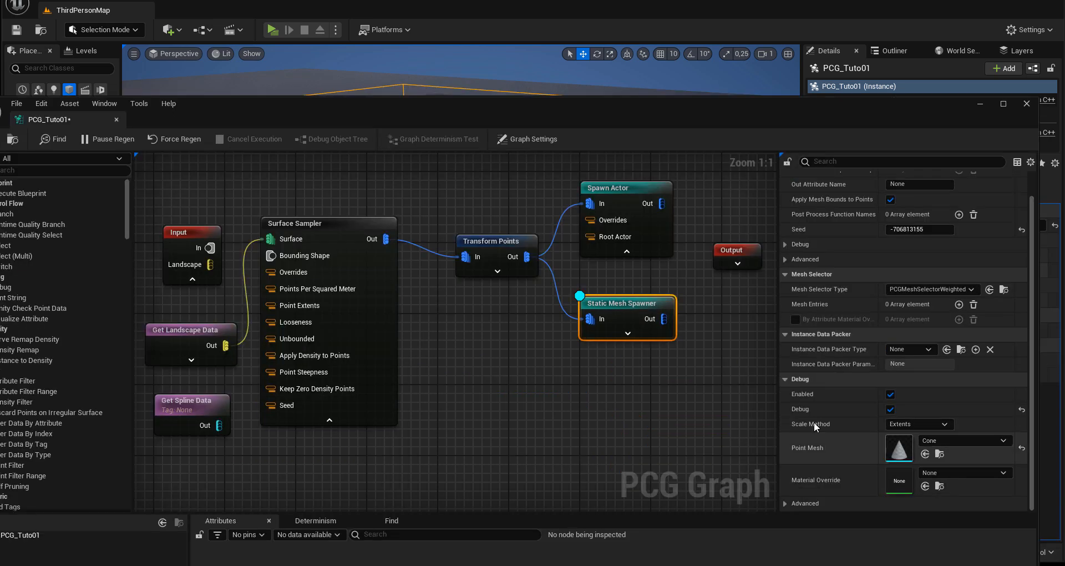
right_click(618, 317)
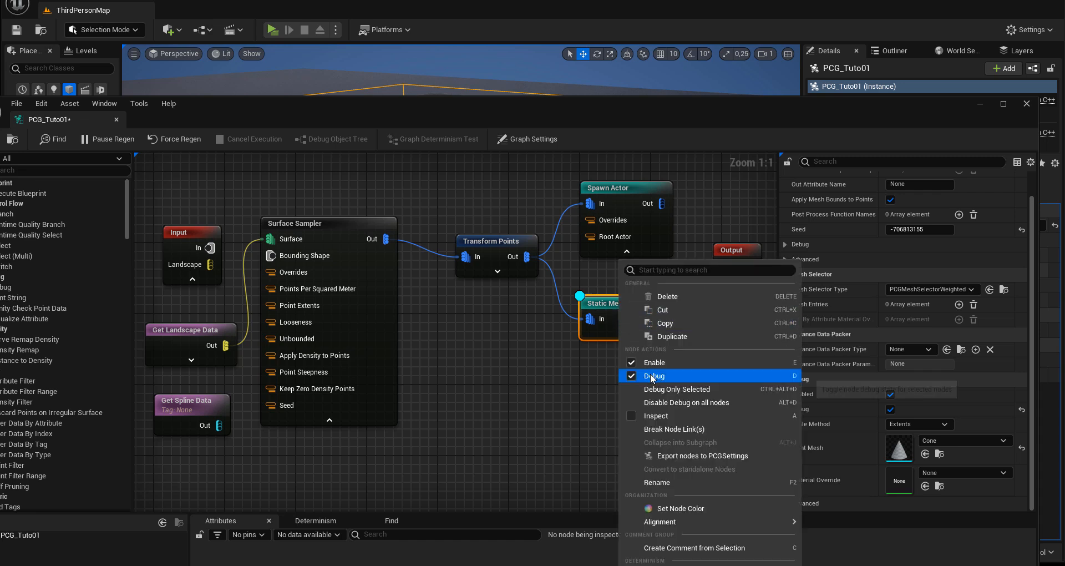
left_click(631, 372)
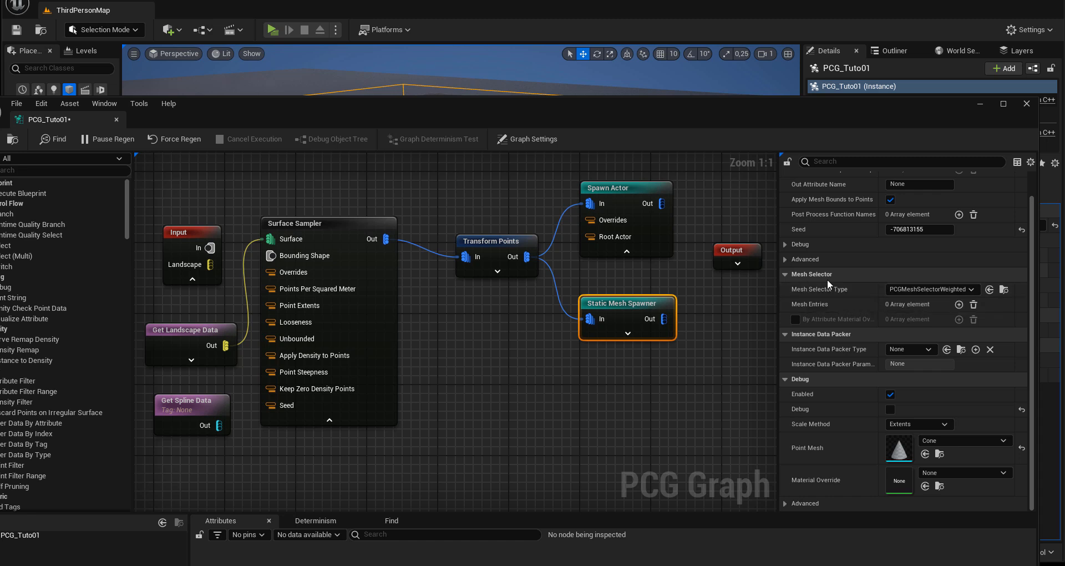
Step: Add one Mesh Entries element to the Static Mesh Spawner and expand its Descriptor settings
left_click(958, 305)
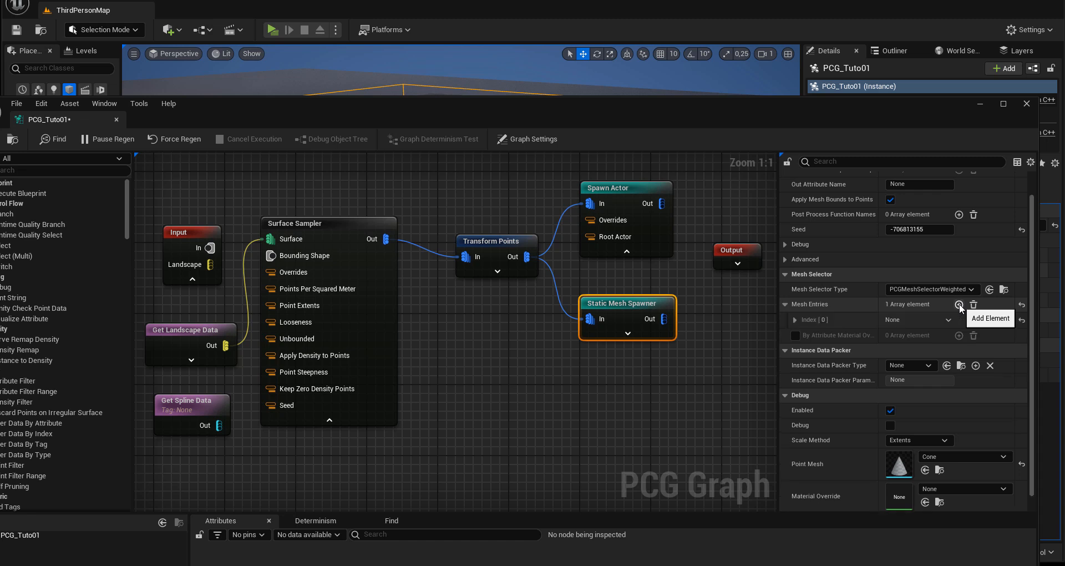
left_click(795, 320)
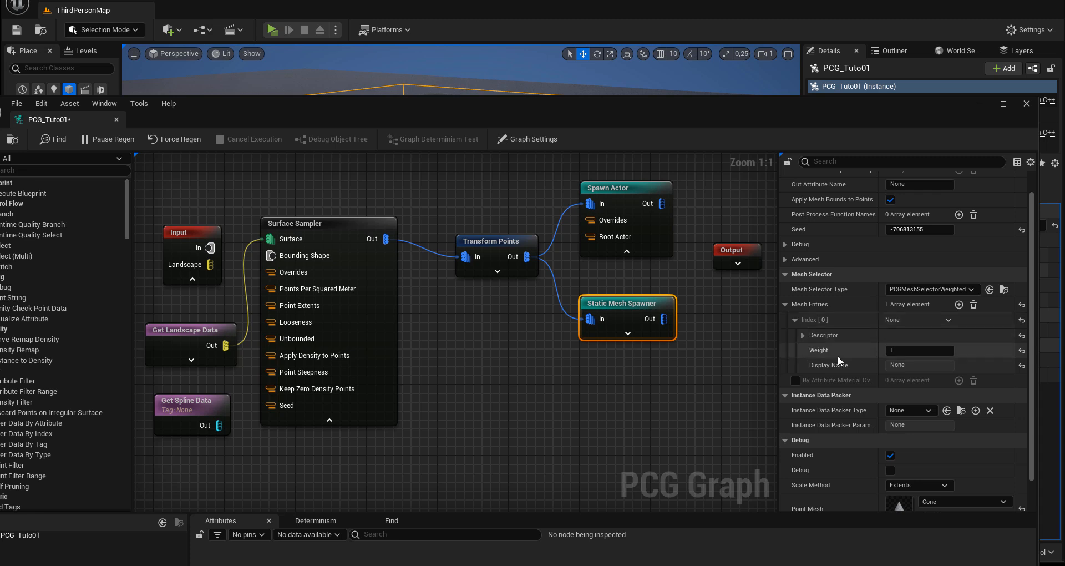
left_click(802, 335)
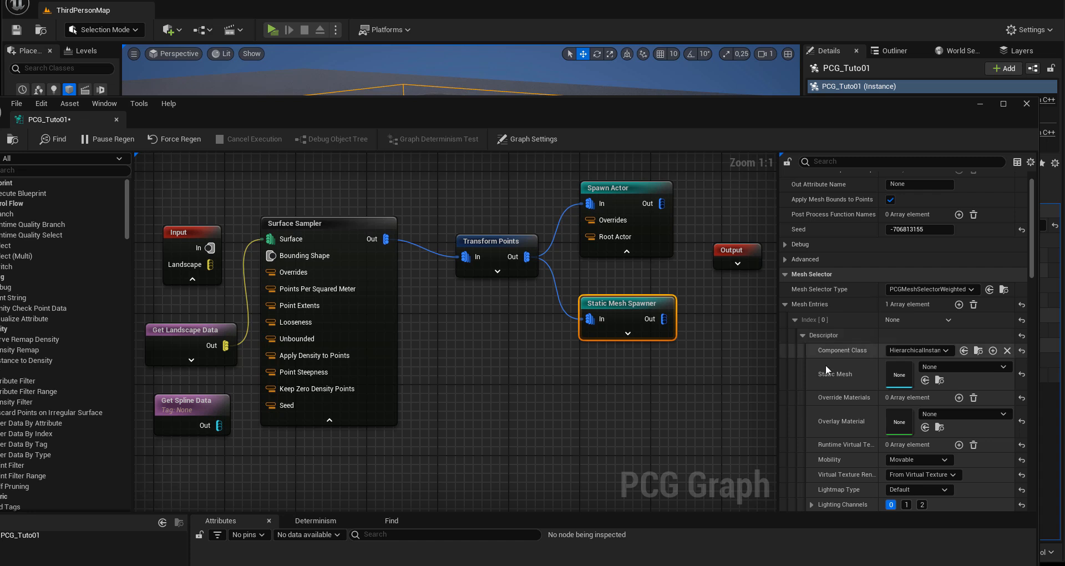
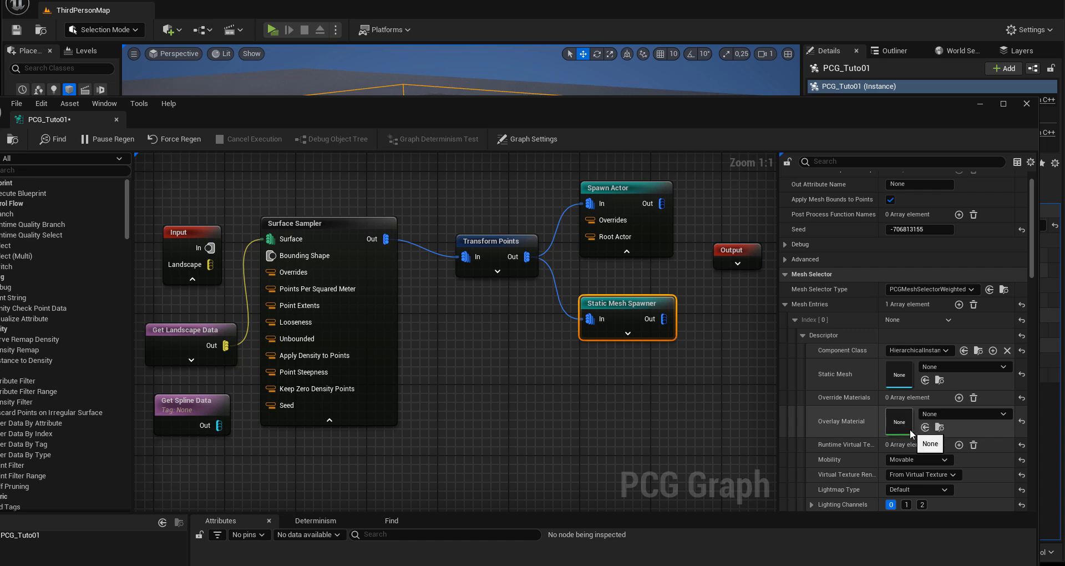
Step: Assign Rock1_01 from the PCG content folder as the Static Mesh of the Static Mesh Spawner's first mesh entry
left_click_drag(500, 109, 500, 89)
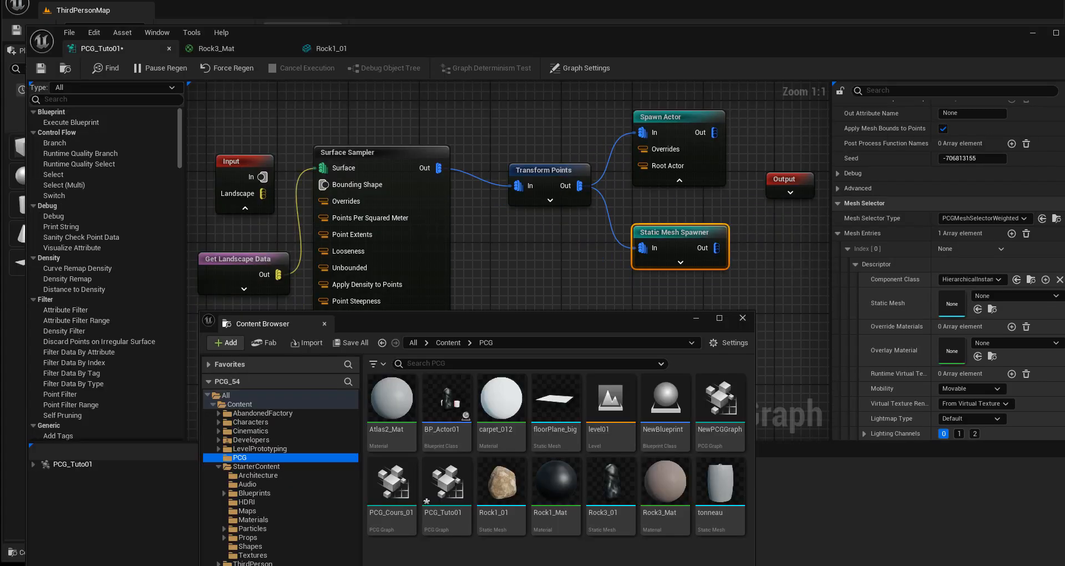
left_click_drag(498, 487, 953, 303)
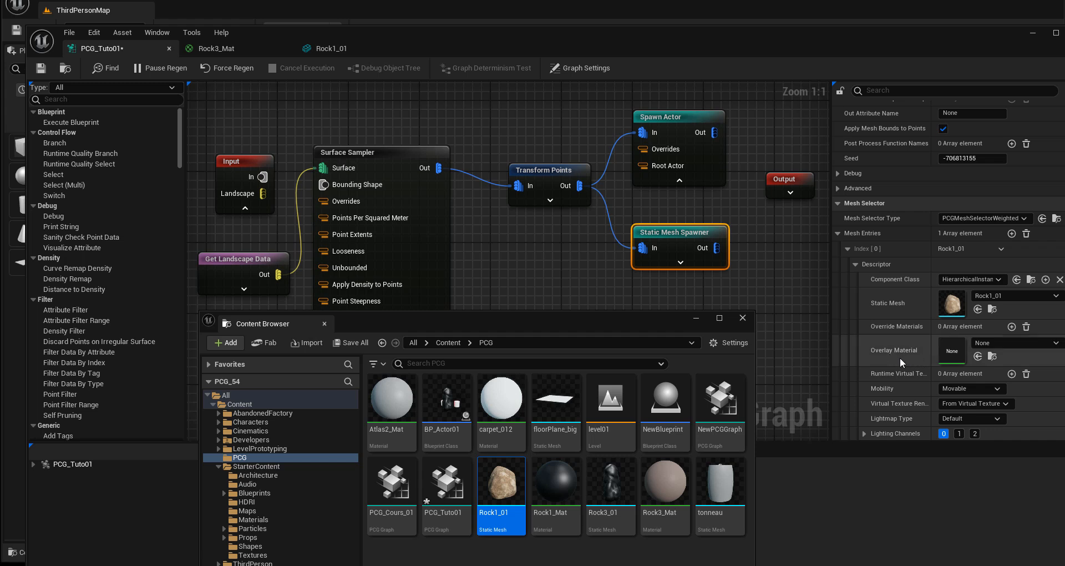
left_click(978, 344)
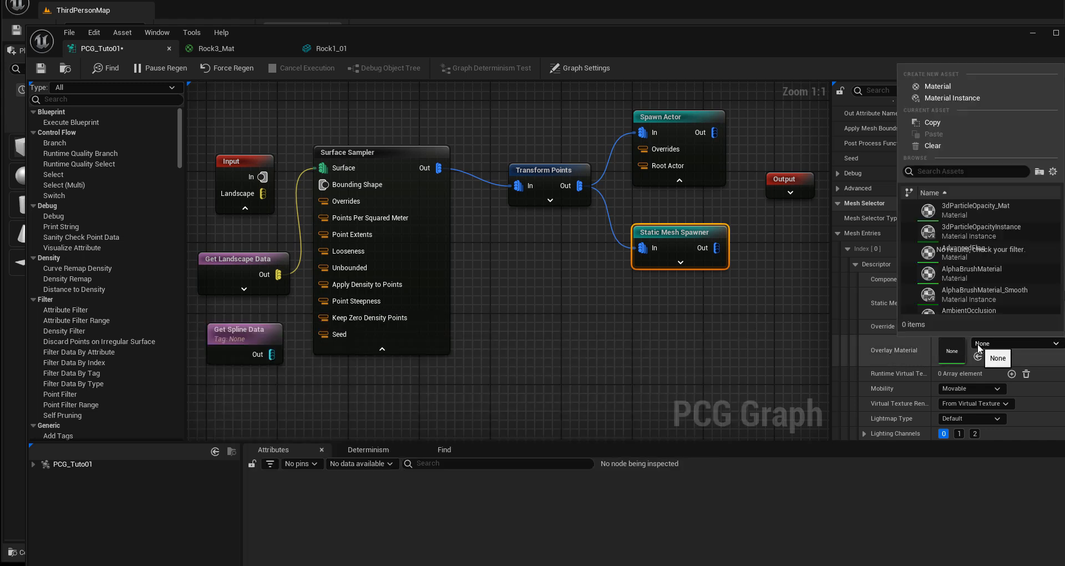
left_click(978, 345)
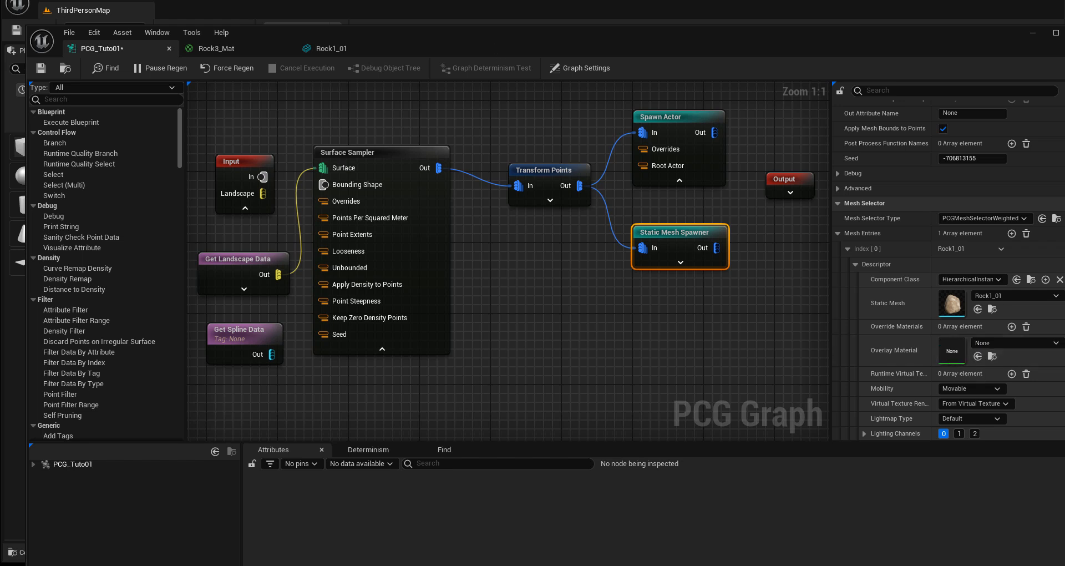
left_click_drag(611, 40, 587, 67)
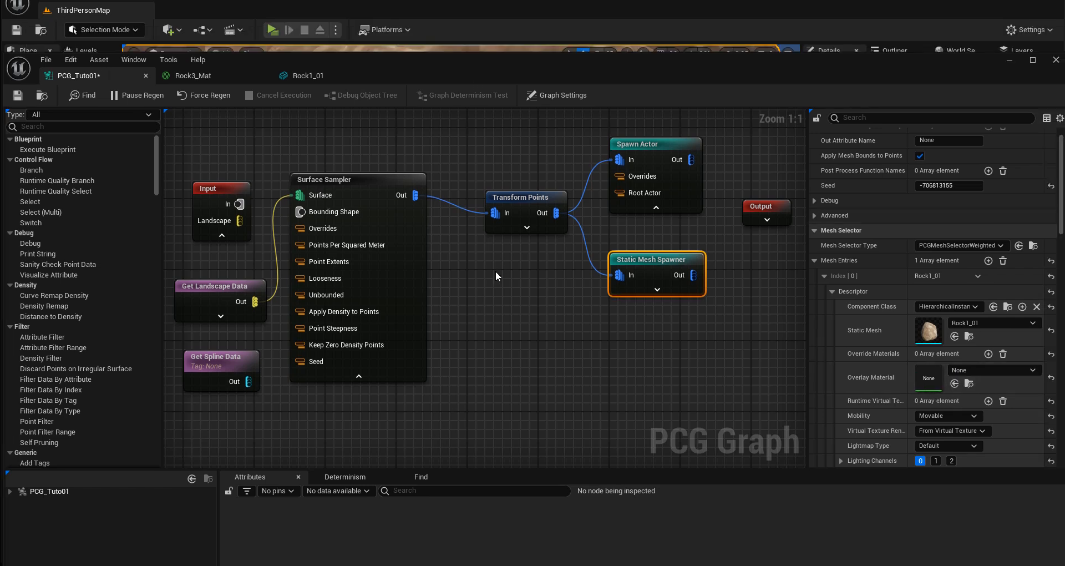
Step: Examine the spawned rocks in the level and compare them with the Rock1_01 mesh in its own editor
left_click_drag(486, 68, 1064, 216)
scroll(503, 354, "down", 2)
scroll(493, 349, "down", 6)
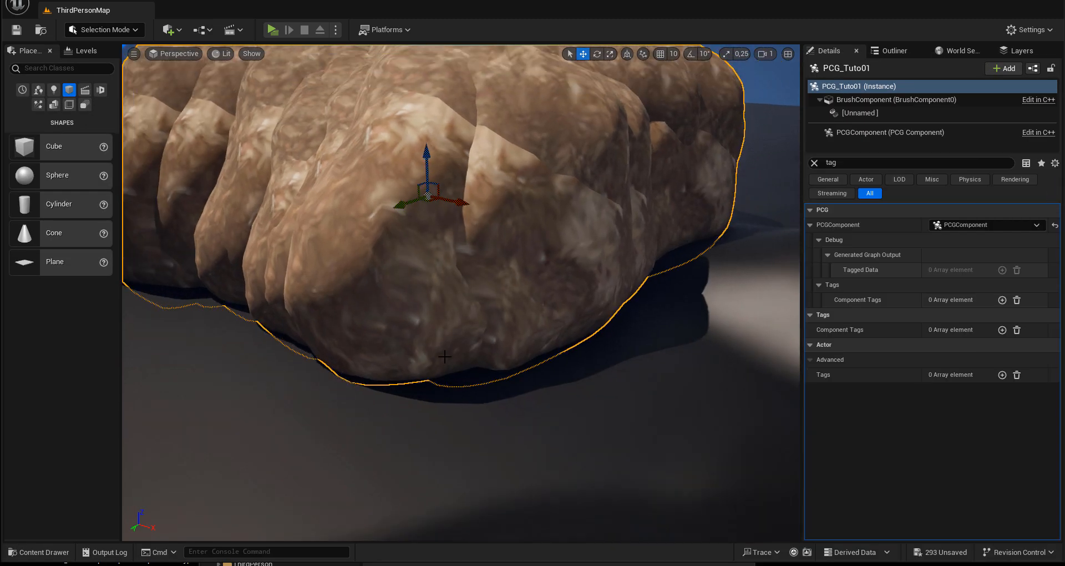
left_click_drag(493, 349, 607, 356, "alt")
scroll(477, 353, "down", 4)
scroll(459, 352, "down", 2)
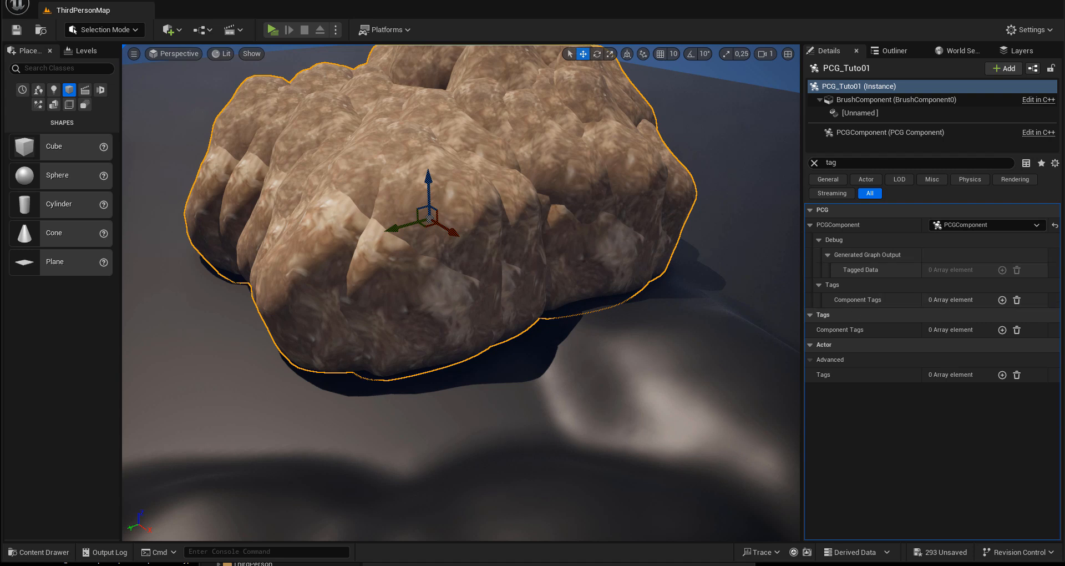
left_click_drag(1064, 157, 512, 65)
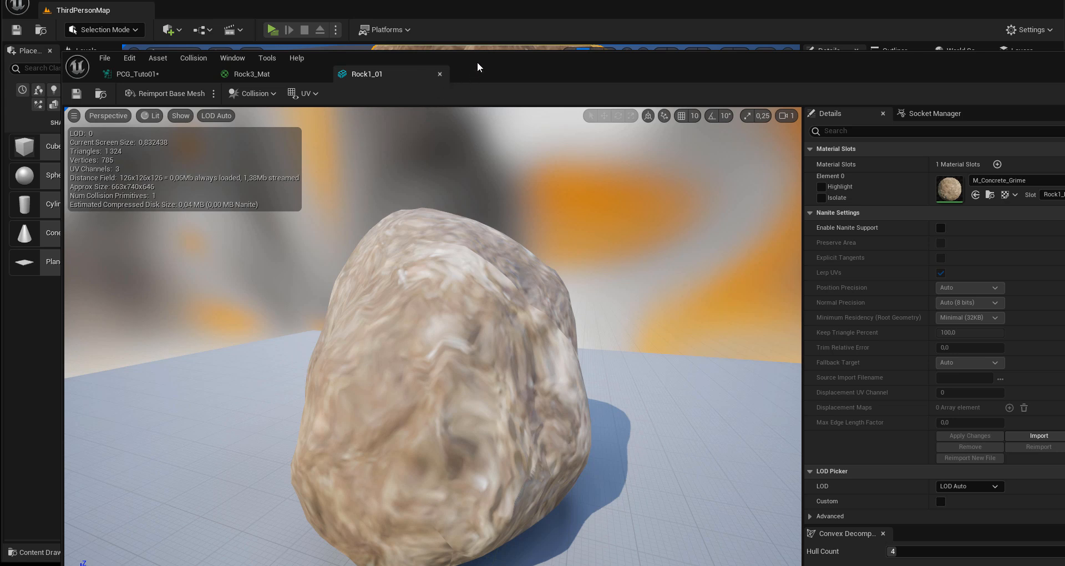
left_click_drag(477, 63, 1064, 69)
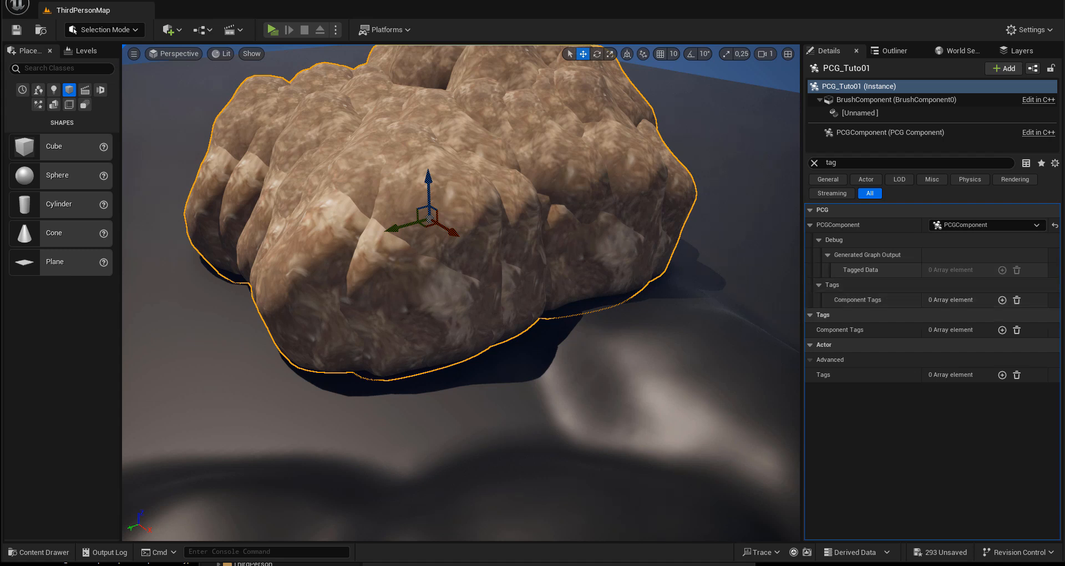
Step: Set the Transform Points node's Scale Min to 0,2 and its Scale Max to 0,3
left_click_drag(1064, 103, 328, 292)
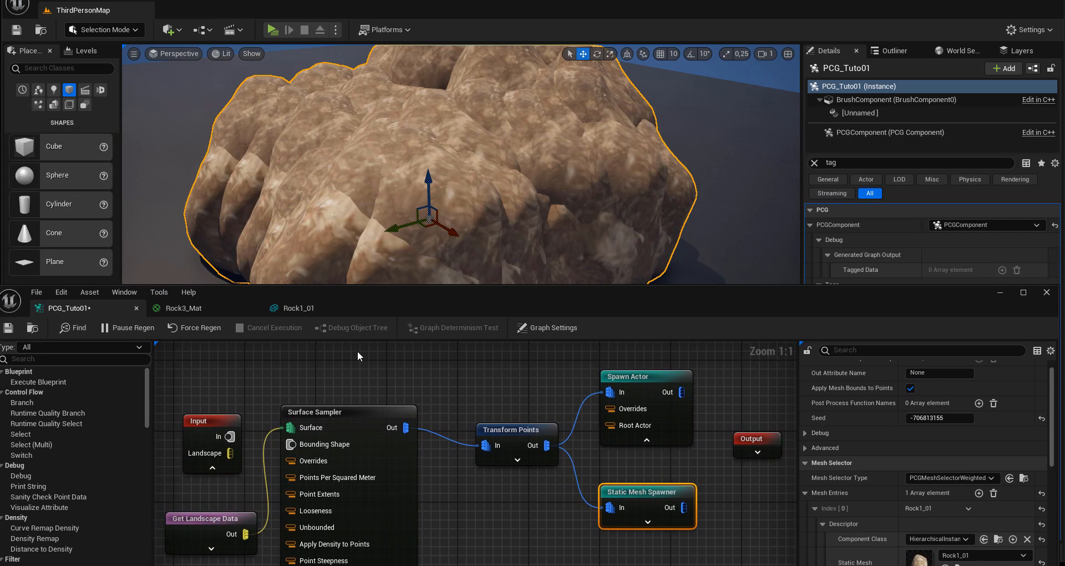
left_click(480, 431)
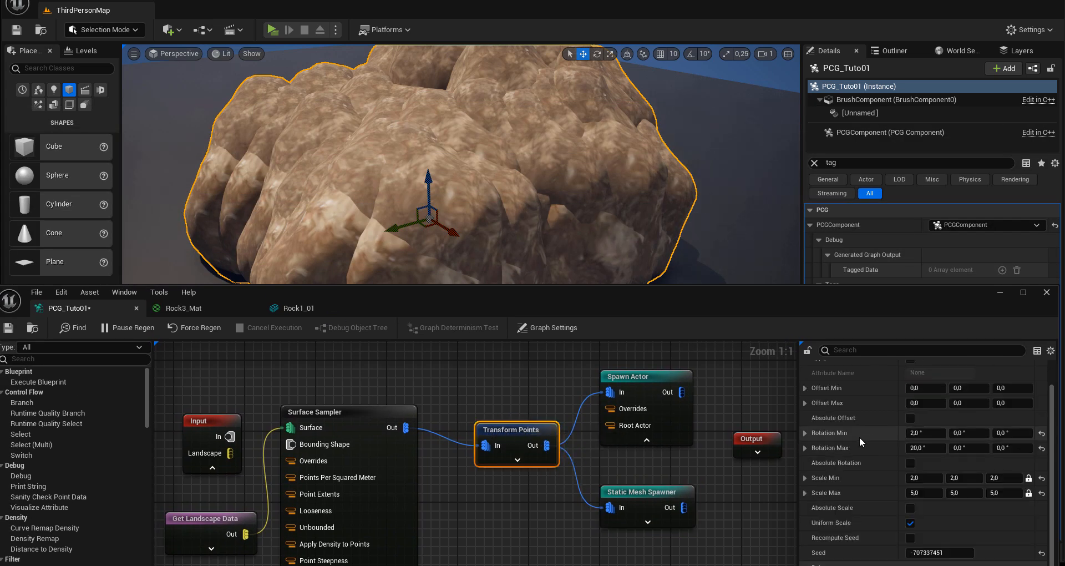
left_click(914, 478)
type("0,")
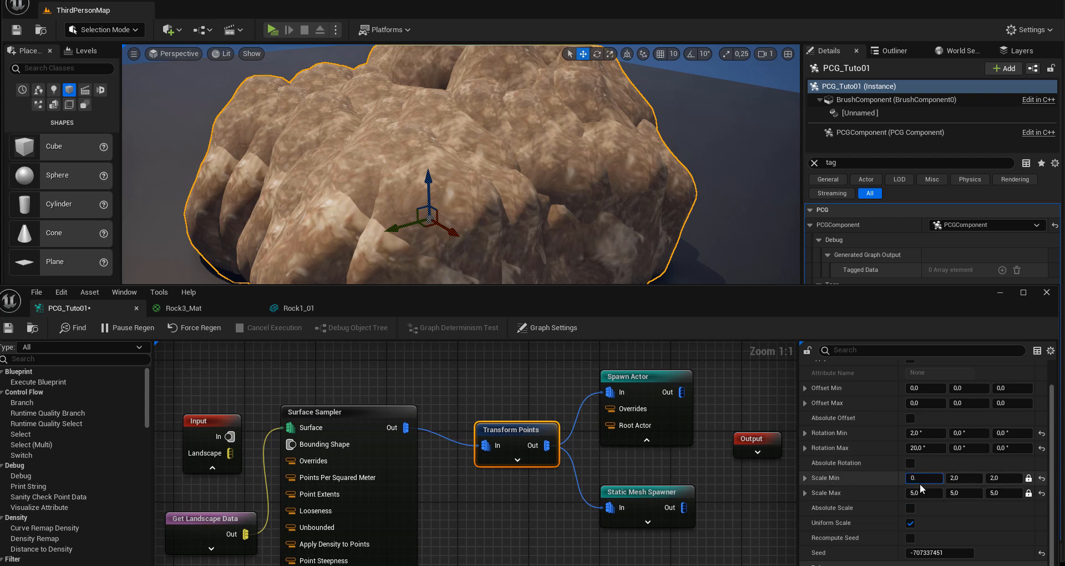
left_click(924, 489)
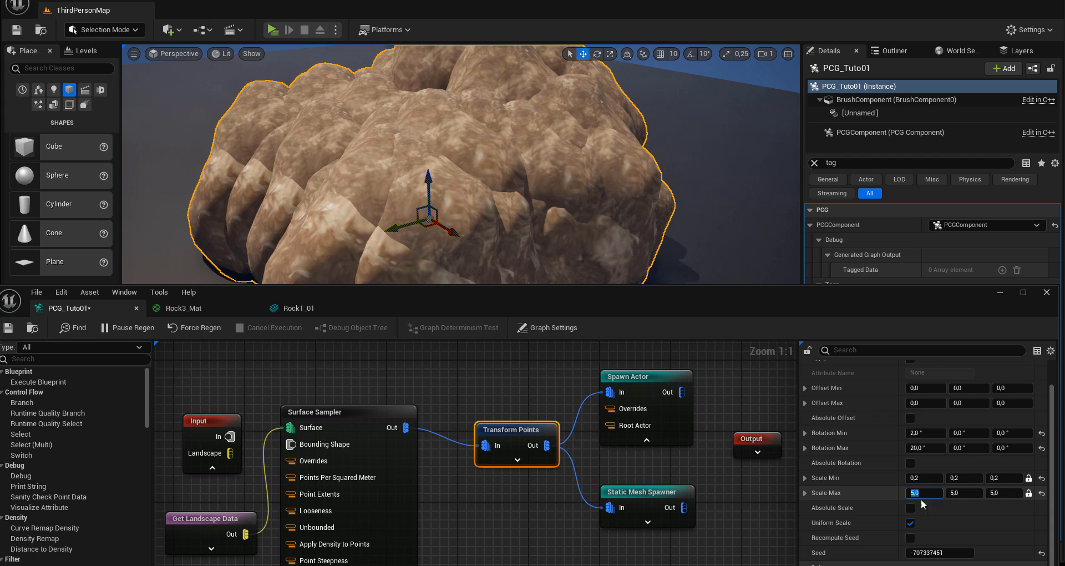
type("1")
key("Return")
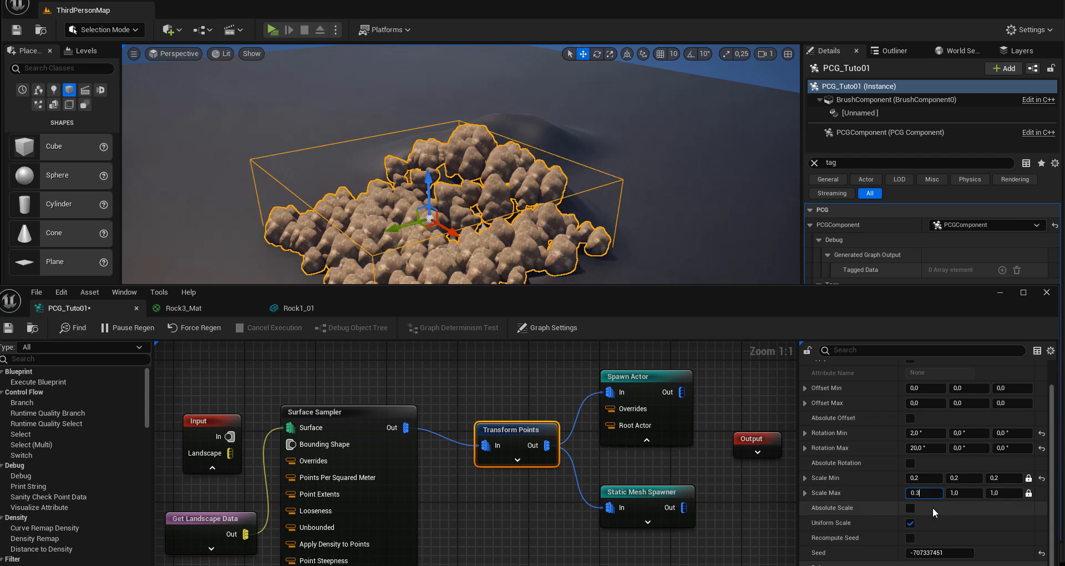
type("0.3")
key("Return")
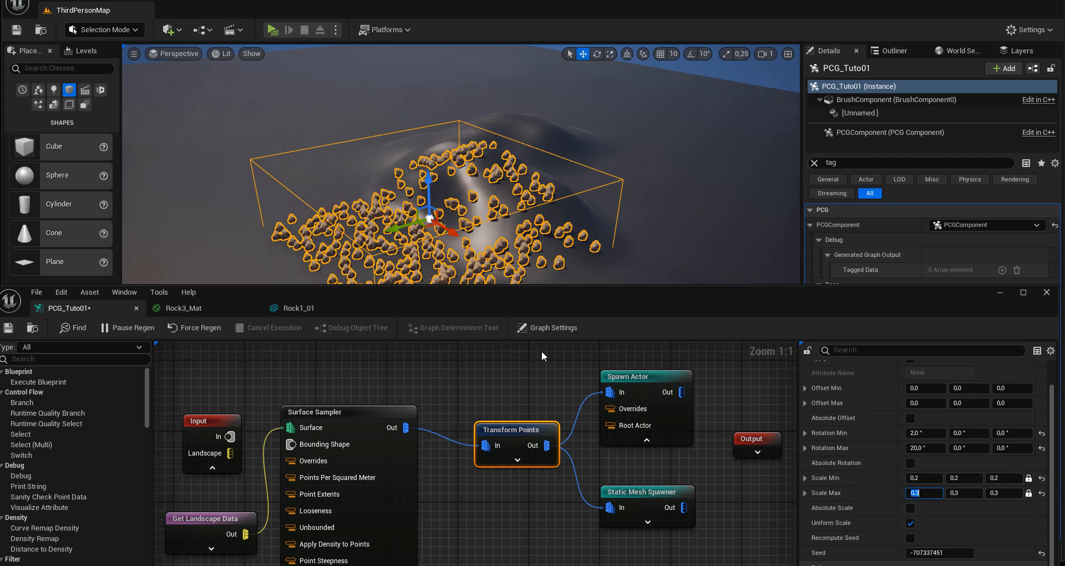
Step: Check the scattered rocks from several angles and try raising the PCG volume along its vertical axis
left_click_drag(421, 241, 444, 238, "alt")
left_click_drag(355, 244, 344, 243, "alt")
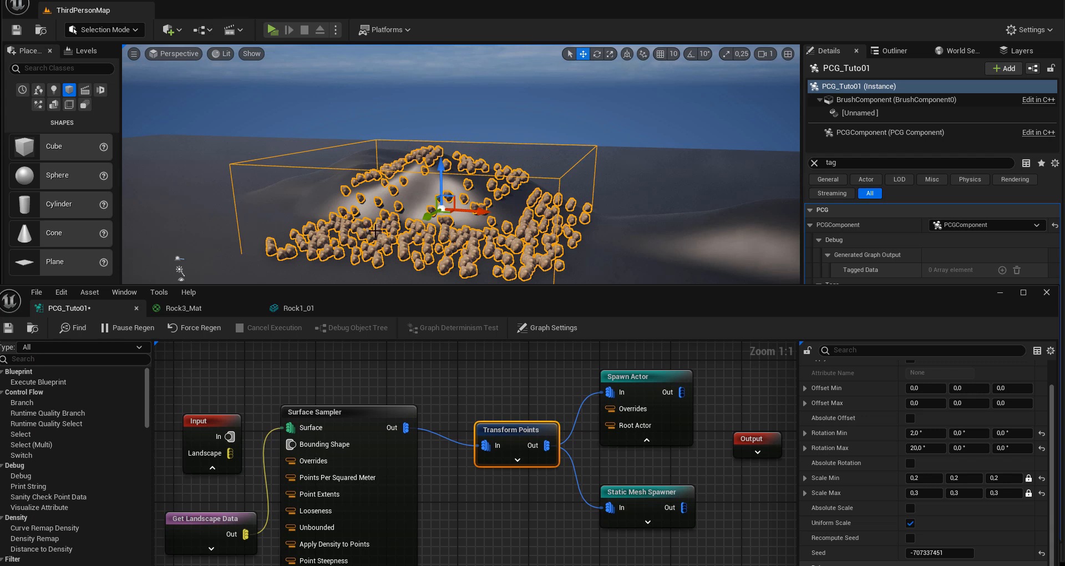
key("f")
mouse_move(493, 190)
left_mouse_down("alt")
mouse_move(377, 261)
mouse_move(492, 202)
left_mouse_up("alt")
middle_click_drag(492, 190, 478, 106, "alt")
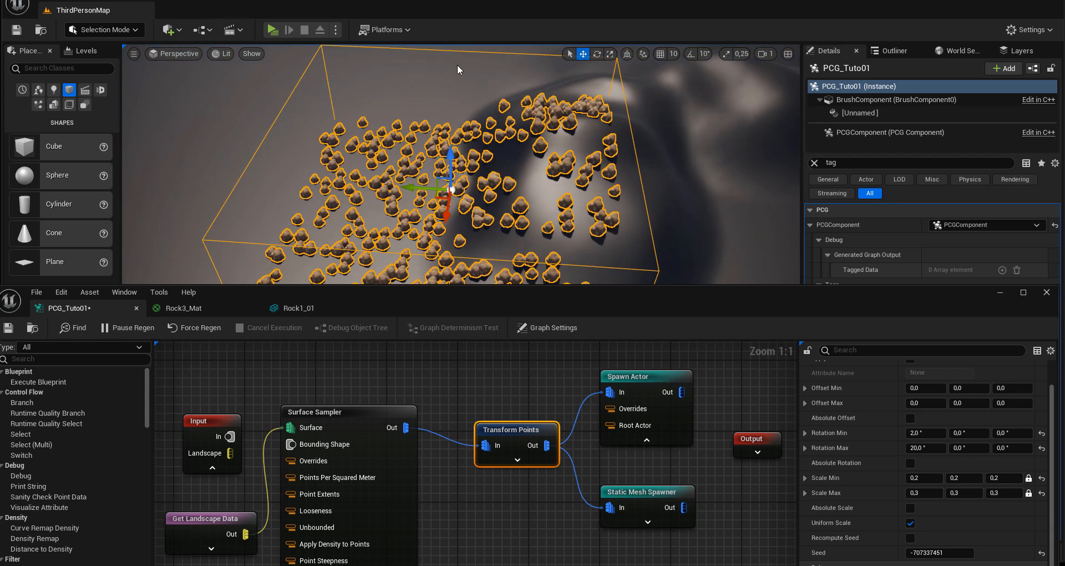
left_click_drag(453, 169, 450, 119)
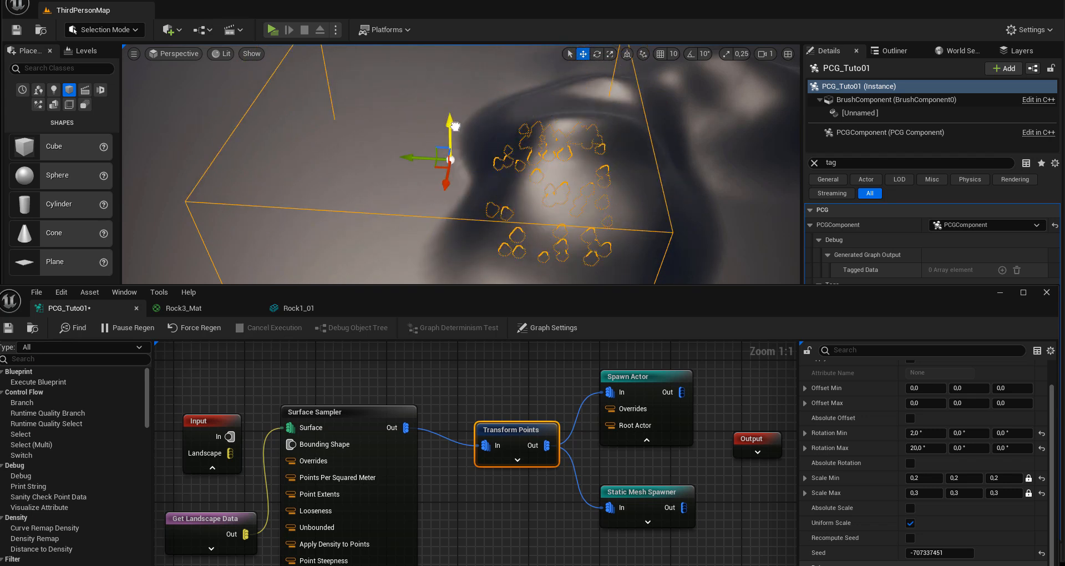
left_click_drag(510, 191, 641, 268, "alt")
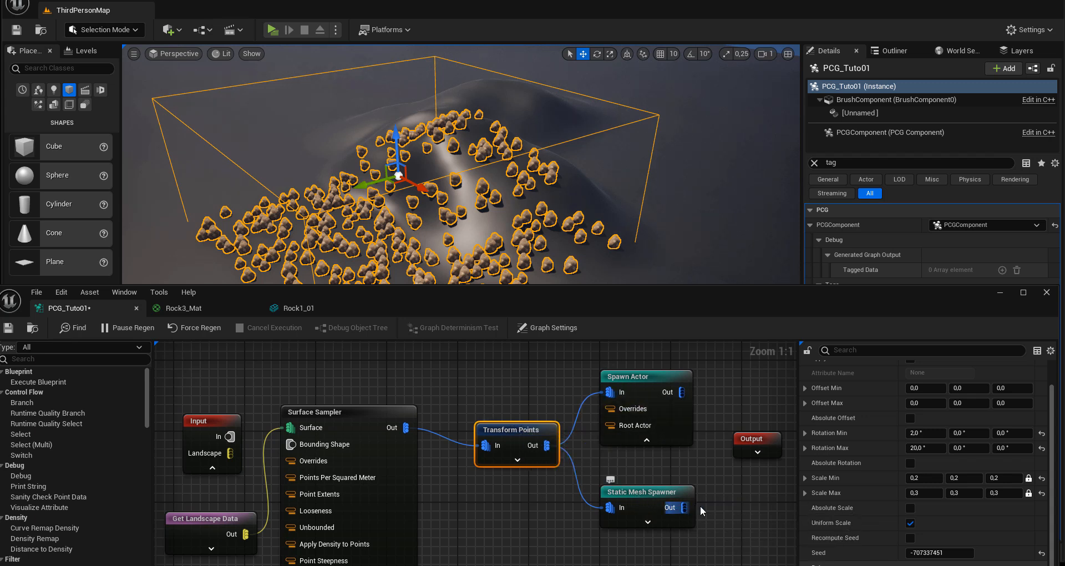
Step: Expand the Output node's pins and connect the Static Mesh Spawner's Out to the Output node
left_click_drag(700, 506, 721, 487)
key("Escape")
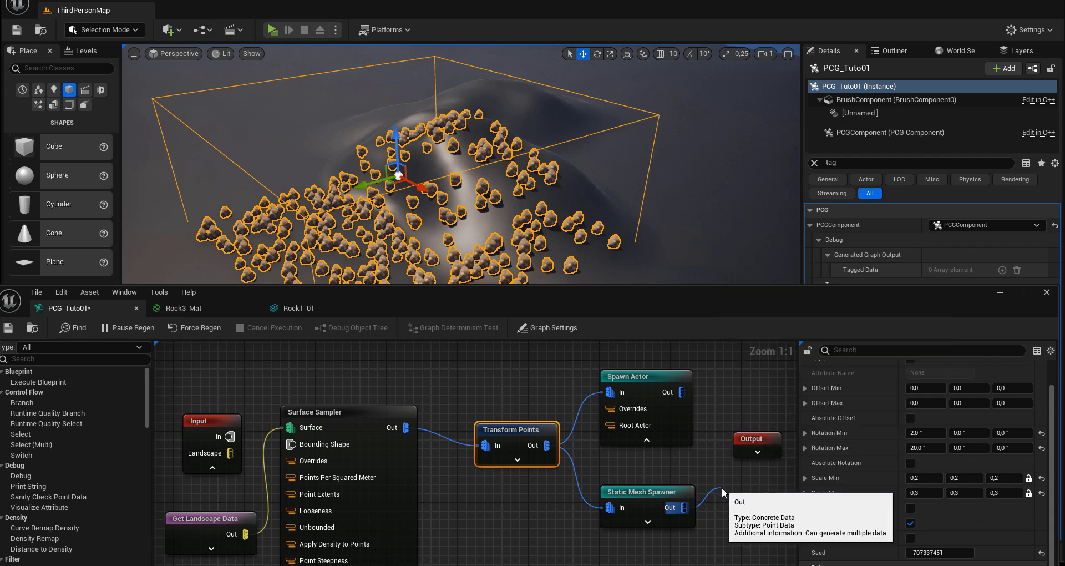
left_click(721, 487)
left_click(755, 454)
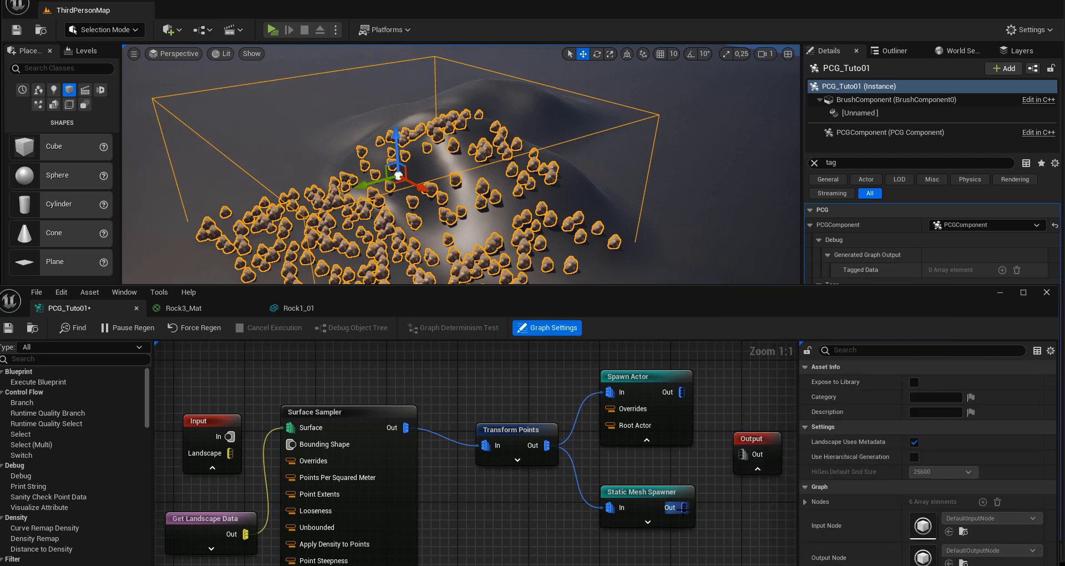
left_click_drag(683, 507, 743, 454)
Step: Enlarge the graph window's visible area and add a Get Actor Data node placed below Get Spline Data
right_click_drag(489, 522, 479, 470)
scroll(504, 492, "down", 1)
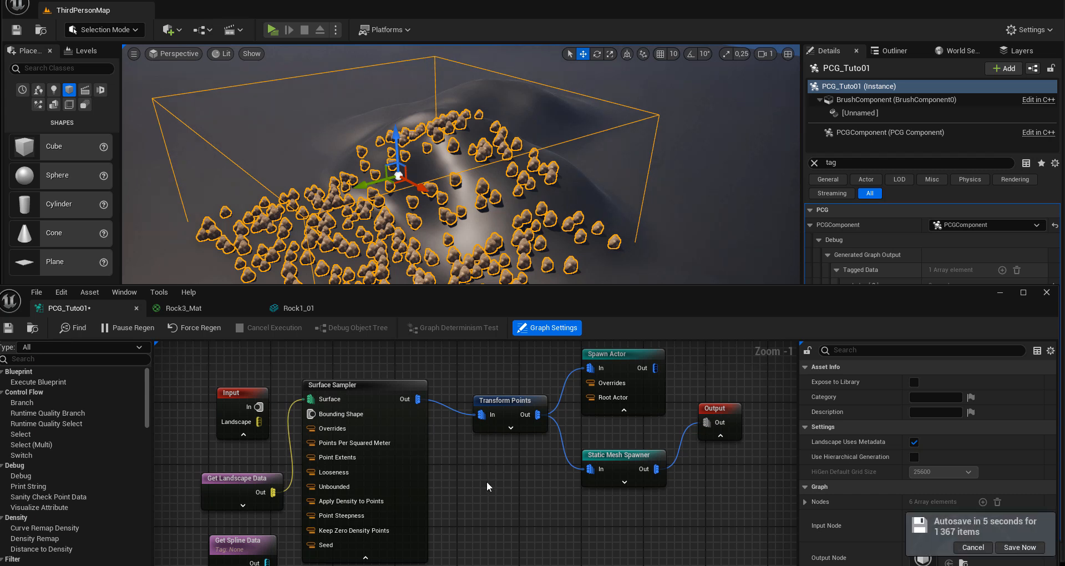
right_click_drag(487, 482, 508, 474)
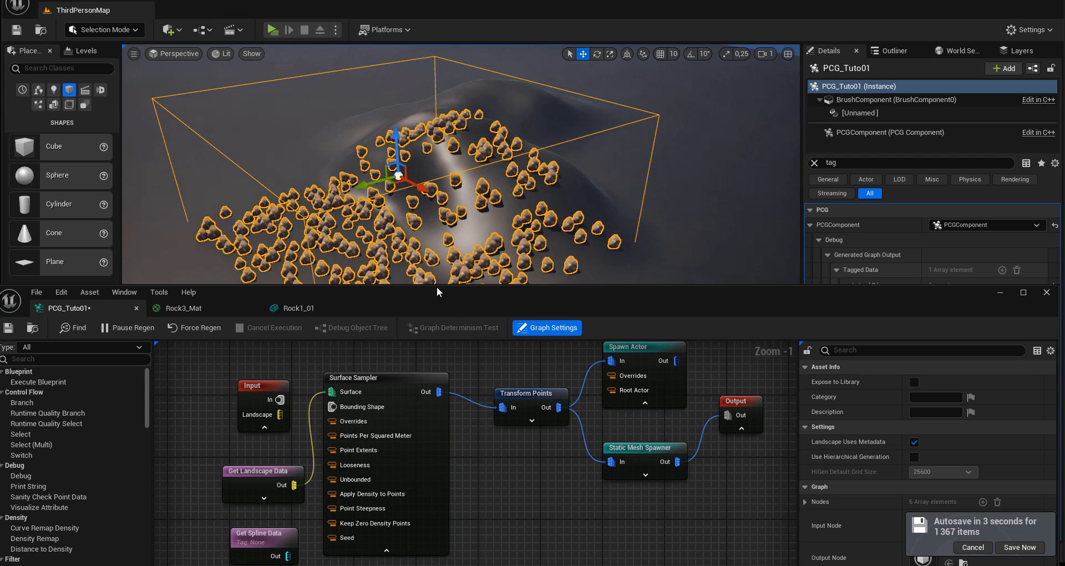
left_click_drag(435, 285, 436, 239)
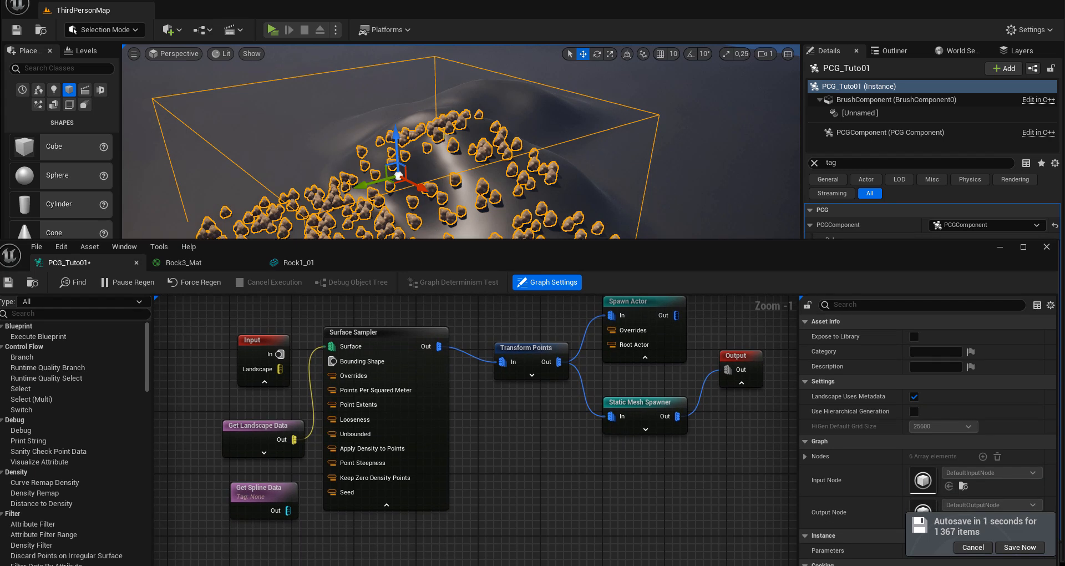
right_click_drag(360, 459, 412, 474)
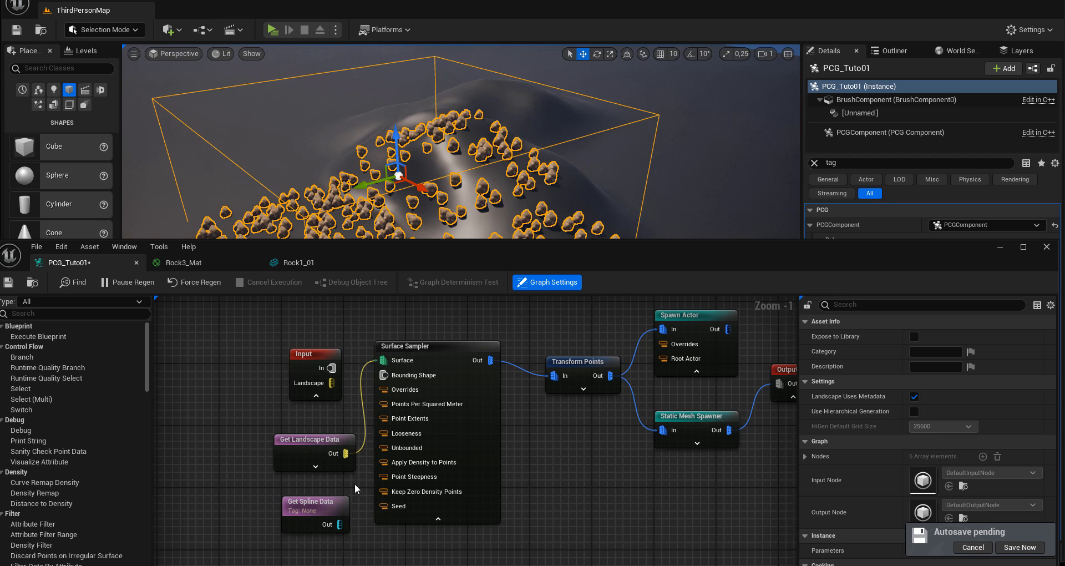
left_click(307, 502)
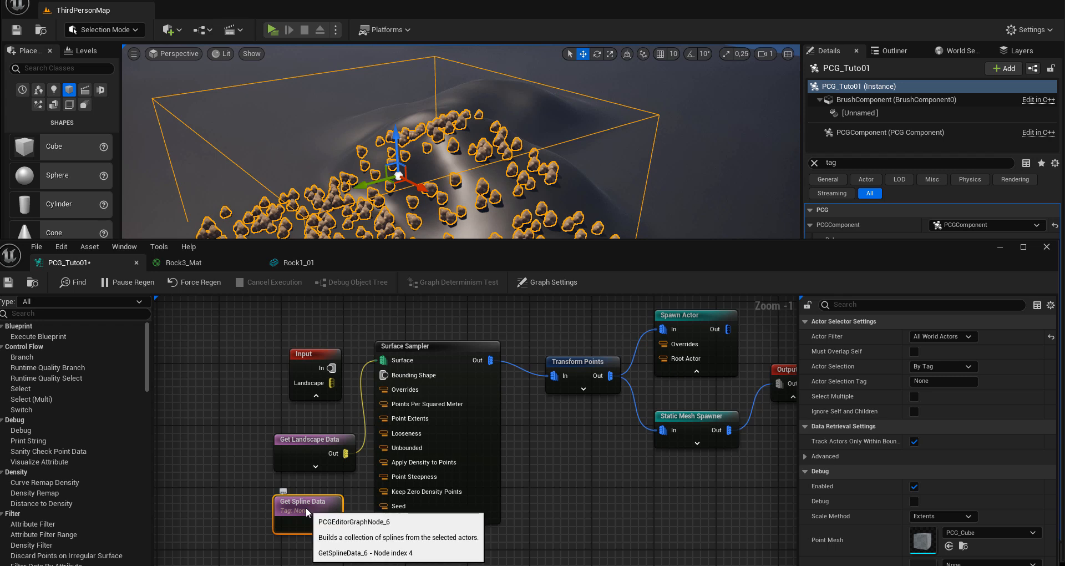
right_click_drag(352, 544, 381, 472)
left_click(347, 497)
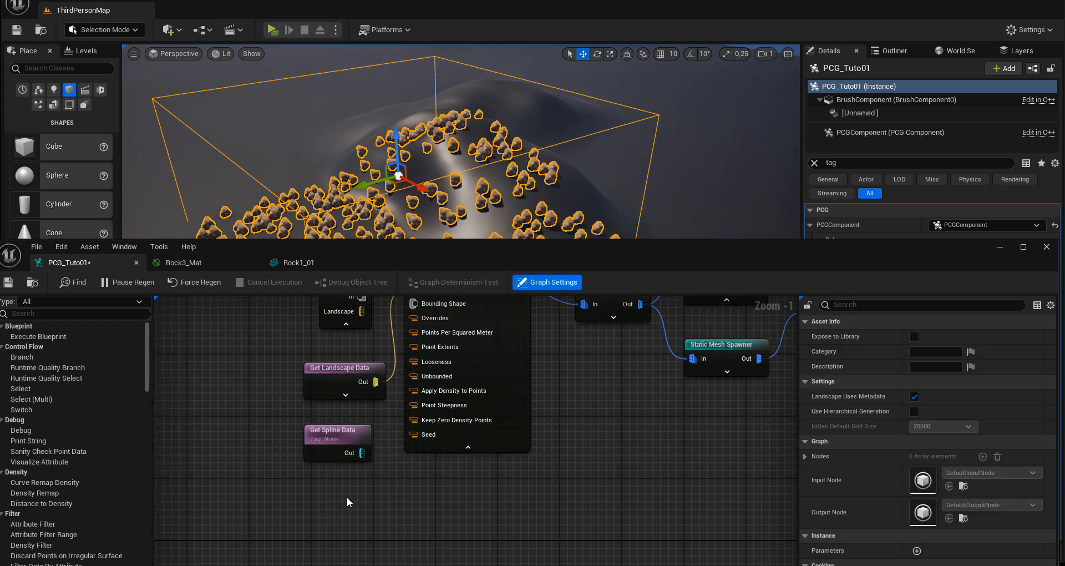
right_click(347, 497)
type("get")
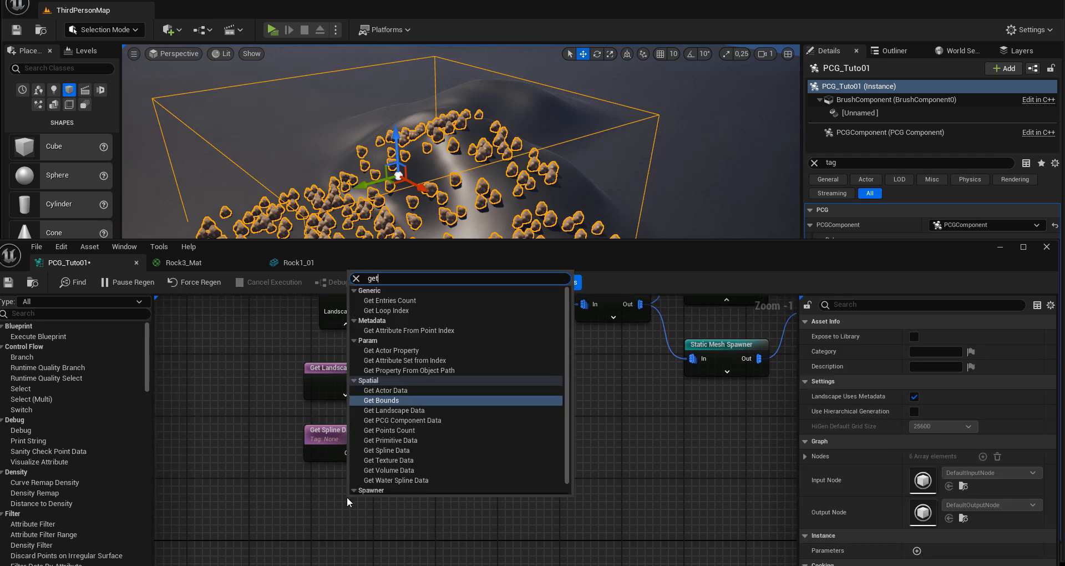
type(" acto")
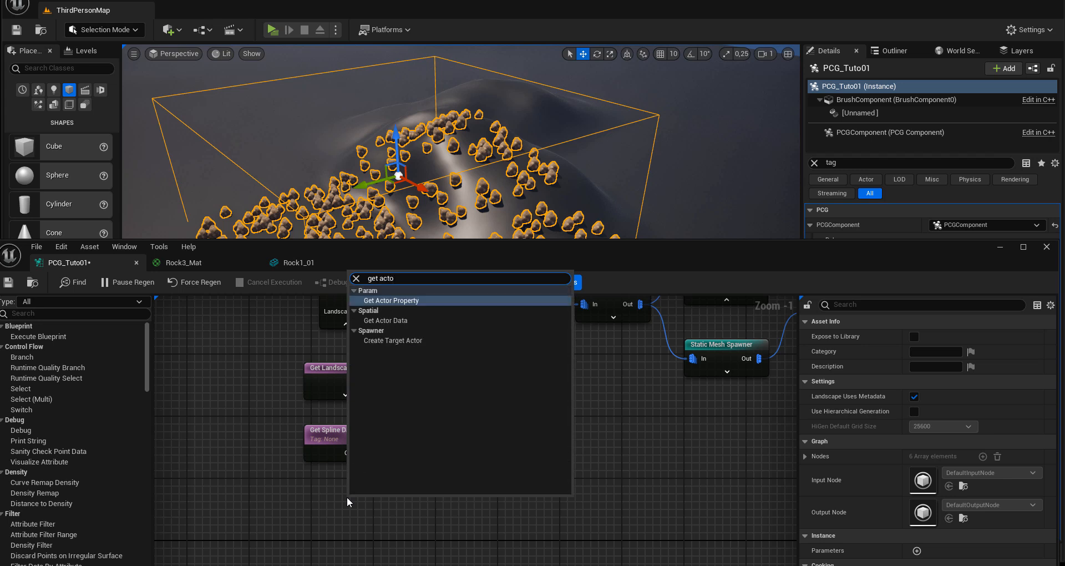
left_click(396, 321)
left_click_drag(328, 506, 329, 498)
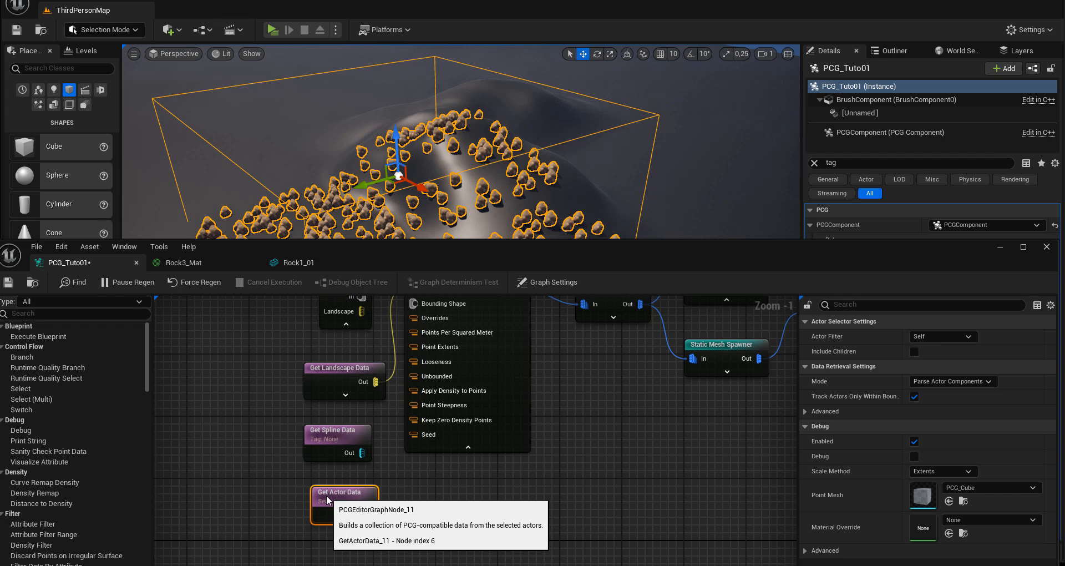